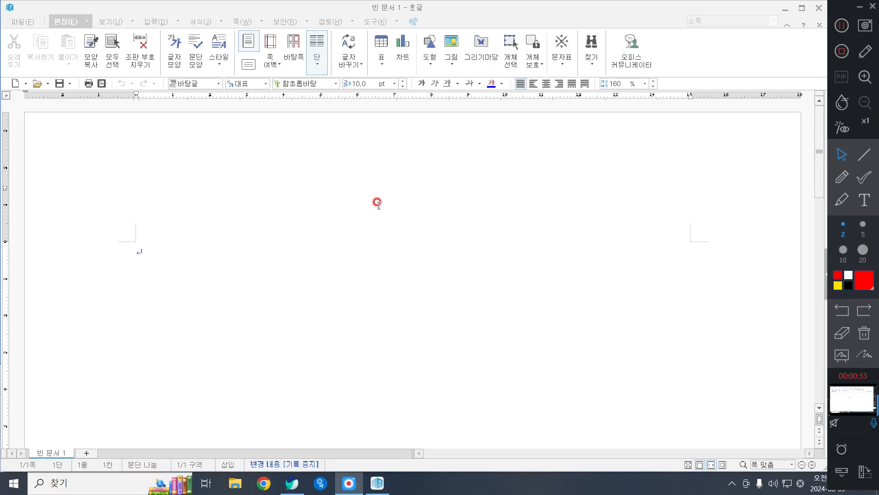
# Step: In the page setup, set the top and bottom margins to 10 mm and the left and right margins to 11 mm
pyautogui.press('F7')
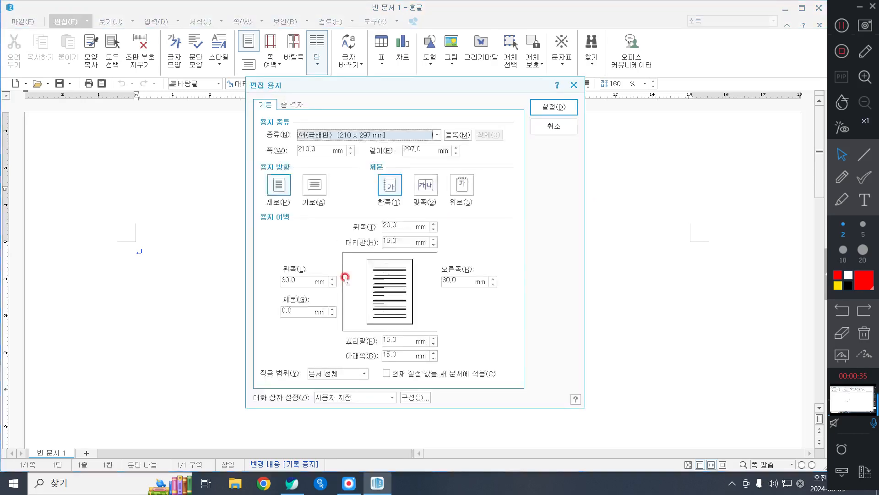
pyautogui.click(393, 226)
pyautogui.write('10')
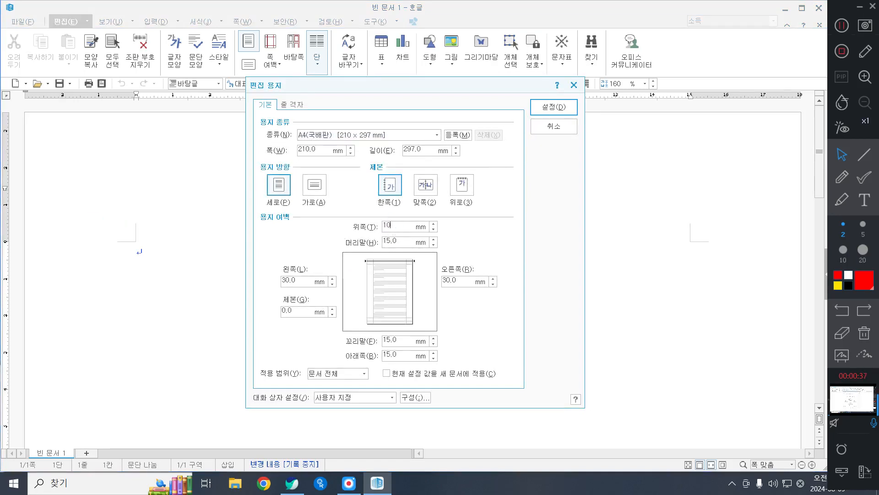
pyautogui.press('Tab')
pyautogui.write('10')
pyautogui.press('Tab')
pyautogui.write('11')
pyautogui.press('Tab')
pyautogui.write('1')
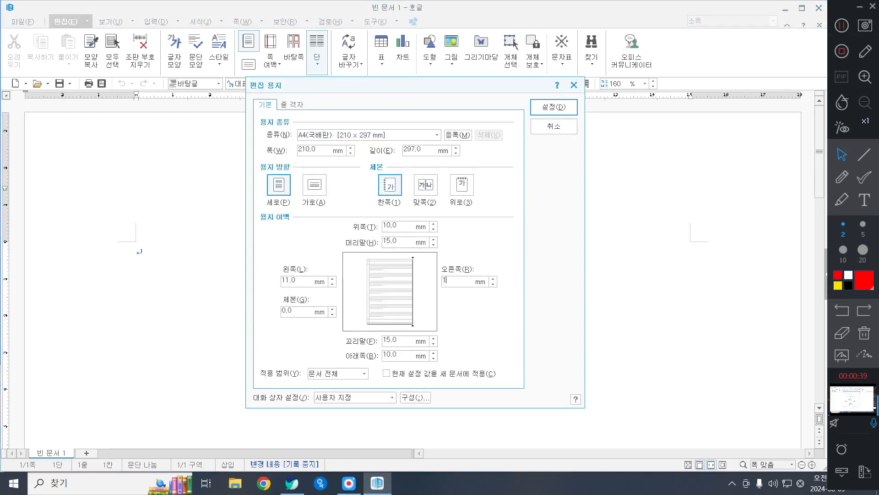
pyautogui.write('1')
# Step: Set the header and footer margins to 10 mm and apply the page setup
pyautogui.press('Tab')
pyautogui.write('10')
pyautogui.press('Tab')
pyautogui.write('10')
pyautogui.press('Return')
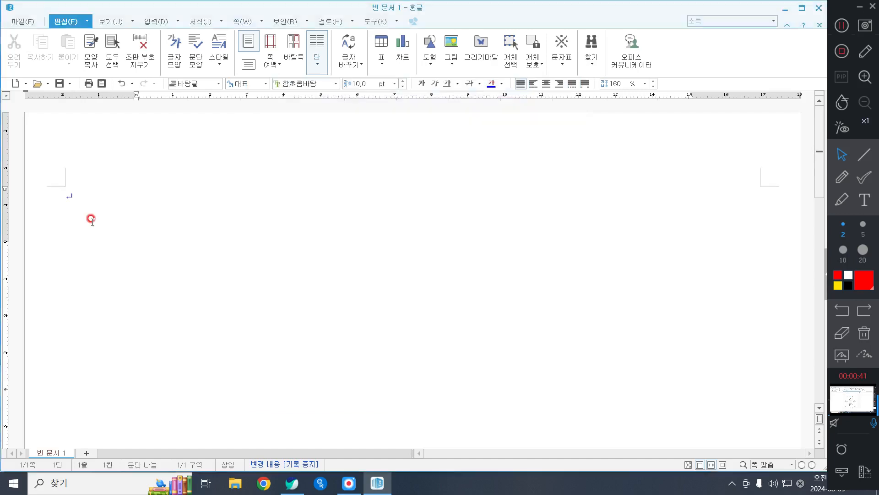
# Step: Enter the numbers "1." and "2." on the first page with blank lines after each, and insert a section break
pyautogui.write('1.')
pyautogui.press('Return')
pyautogui.press('Return')
pyautogui.press('Return')
pyautogui.press('Return')
pyautogui.press('Return')
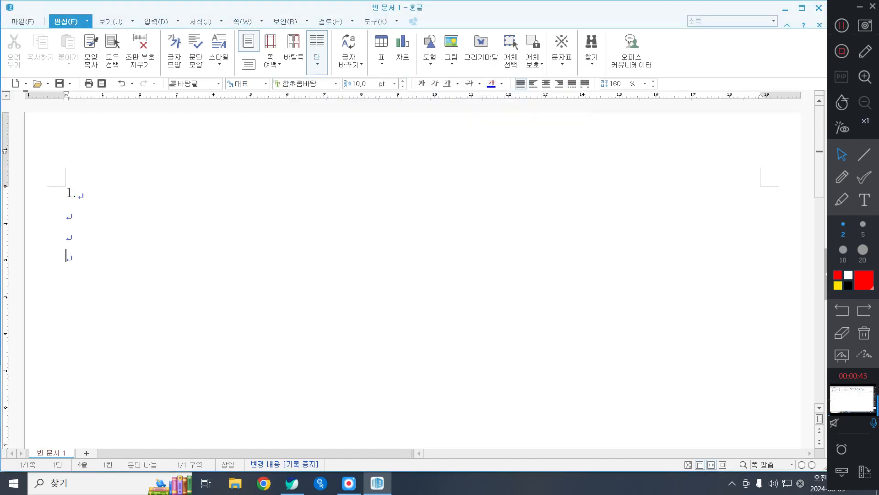
pyautogui.write('2.')
pyautogui.press('Return')
pyautogui.press('Return')
pyautogui.hotkey('alt', 'shift', 'Return')
# Step: Enter "3." and "4." on the second page, three blank lines apart, and insert another section break after them
pyautogui.write('3.')
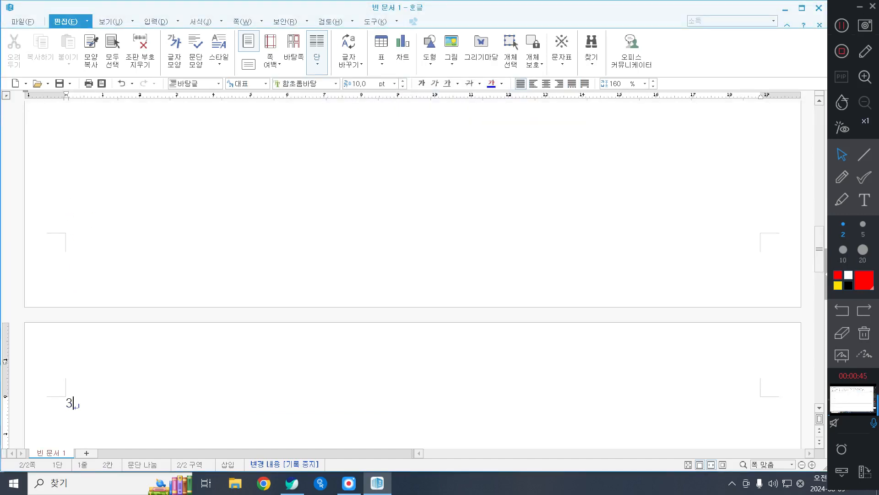
pyautogui.press('Return')
pyautogui.press('Return')
pyautogui.press('Return')
pyautogui.press('Return')
pyautogui.write('4.')
pyautogui.press('Return')
pyautogui.press('Return')
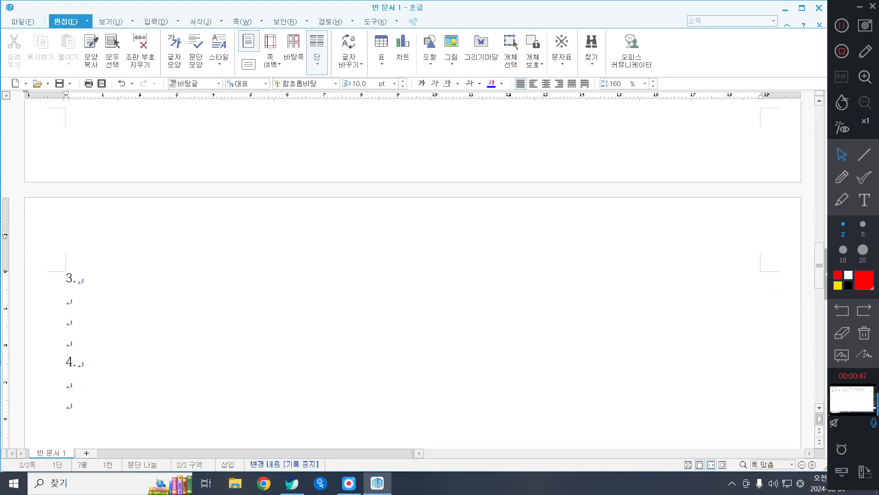
pyautogui.hotkey('alt', 'shift', 'Return')
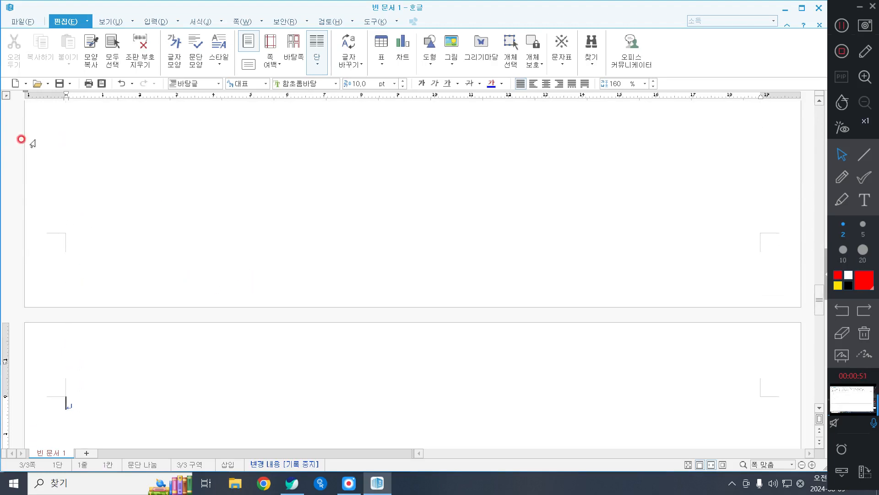
# Step: Write the heading "정통성과 민족의 동질성 회복" on the first line of the third page and leave a blank line below it
pyautogui.scroll(-2, 290, 353)
pyautogui.scroll(-8, 238, 345)
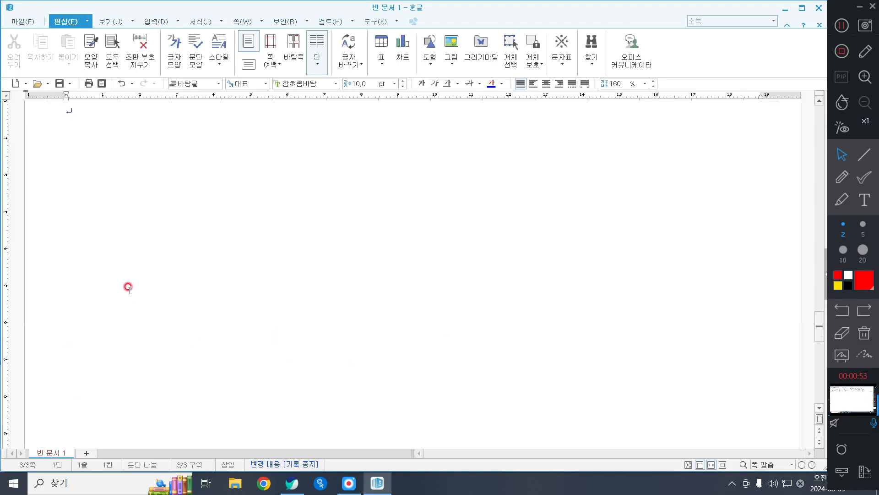
pyautogui.scroll(4, 122, 281)
pyautogui.scroll(-4, 105, 248)
pyautogui.scroll(2, 126, 197)
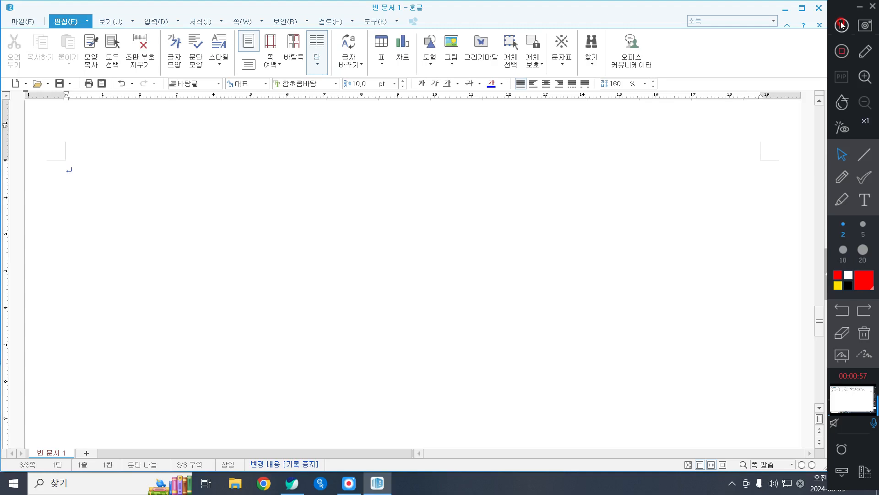
pyautogui.click(280, 196)
pyautogui.rightClick(281, 198)
pyautogui.write('정통성고')
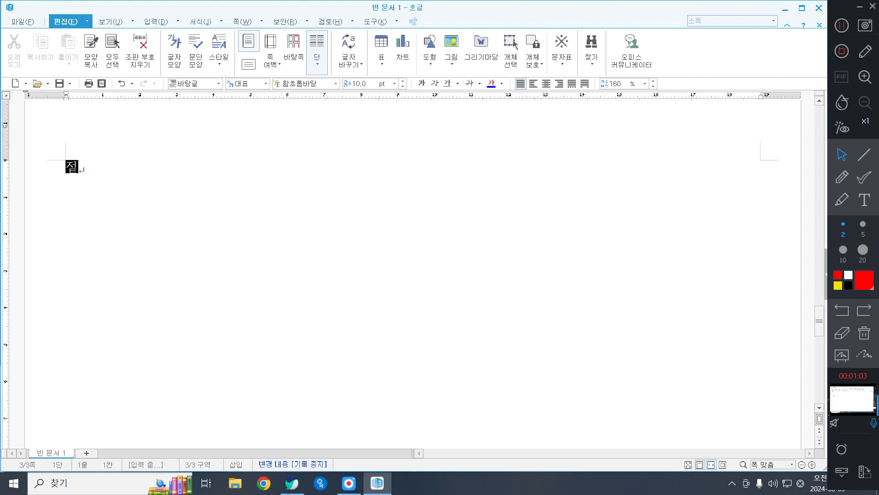
pyautogui.write('ㅏ 민족의 동ㅈ')
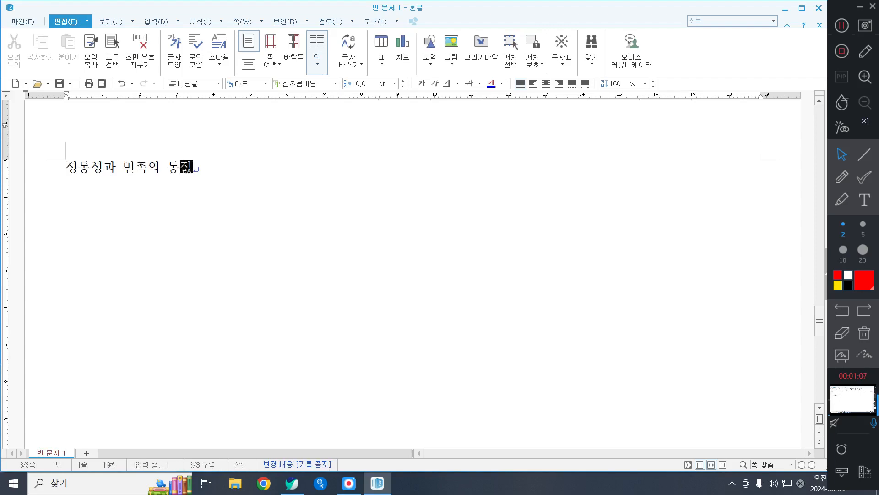
pyautogui.write('ㅣㄹ성 회복')
pyautogui.press('Return')
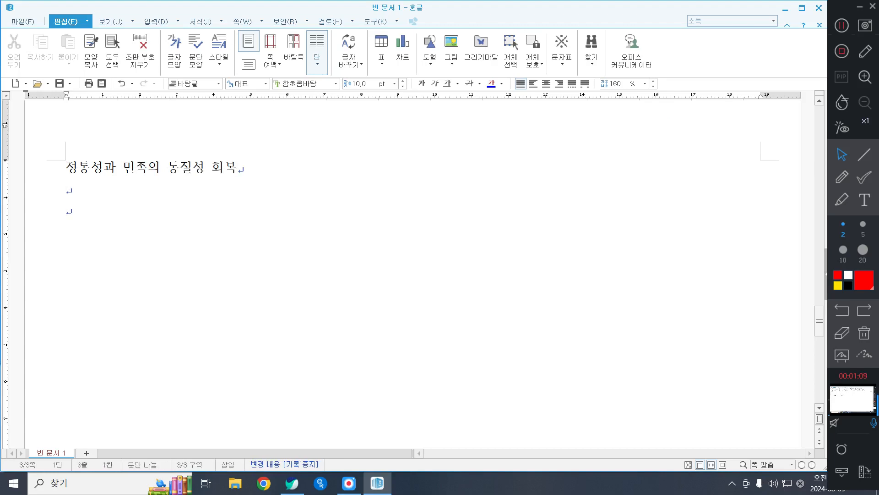
# Step: Begin the body paragraph below the heading with "통일은 남구한 국민이 민족", removing mistyped characters
pyautogui.write('통일은ㄴ')
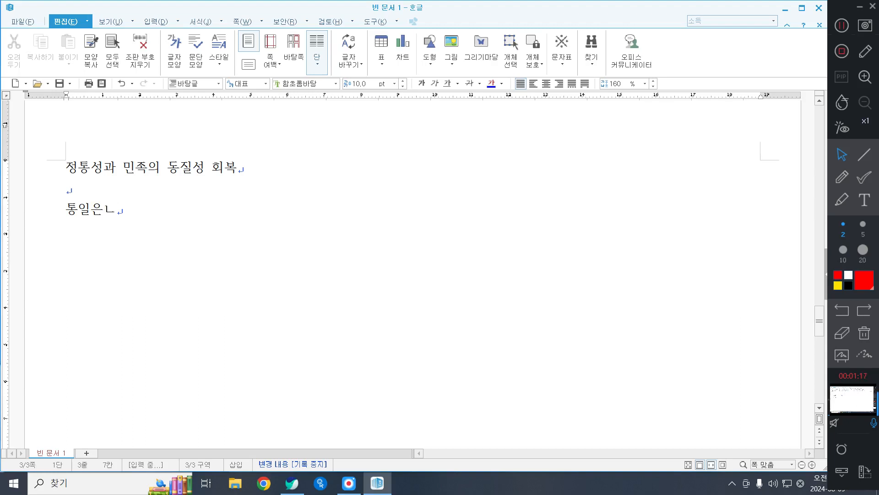
pyautogui.press('BackSpace')
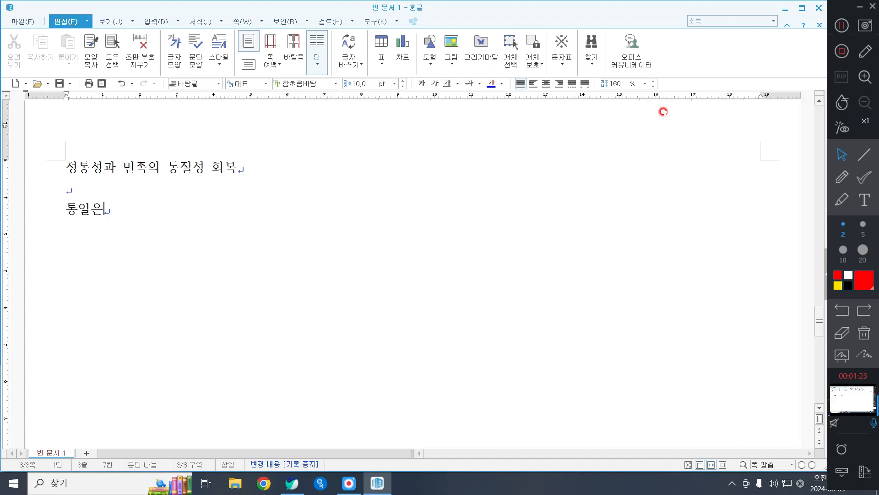
pyautogui.write('남ㄱ')
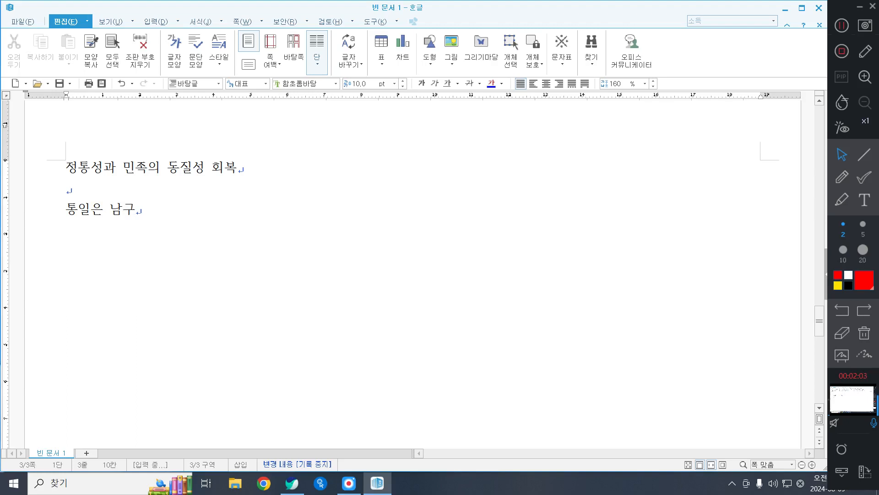
pyautogui.write('한 국민이 ㅁ민족으 ㅣ하나의 국ㅁ')
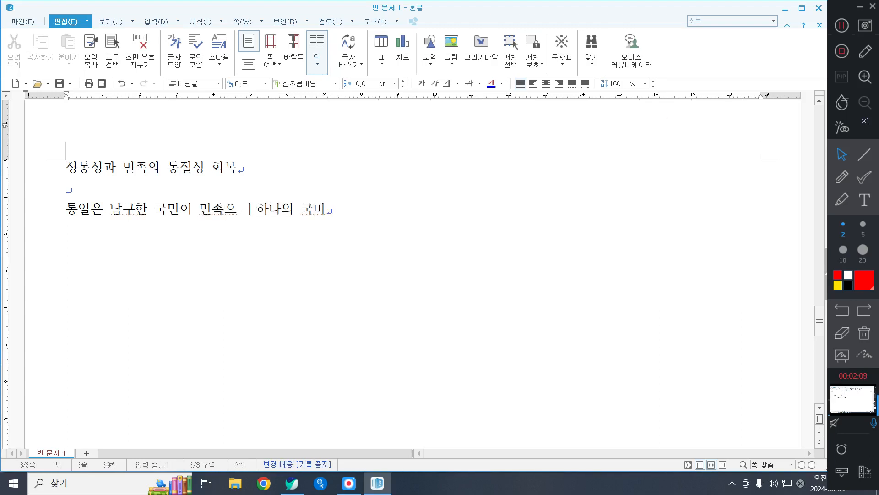
pyautogui.press('BackSpace')
pyautogui.press('BackSpace')
pyautogui.press('BackSpace')
pyautogui.press('BackSpace')
pyautogui.press('BackSpace')
pyautogui.press('BackSpace')
pyautogui.press('BackSpace')
pyautogui.press('BackSpace')
pyautogui.press('BackSpace')
pyautogui.press('BackSpace')
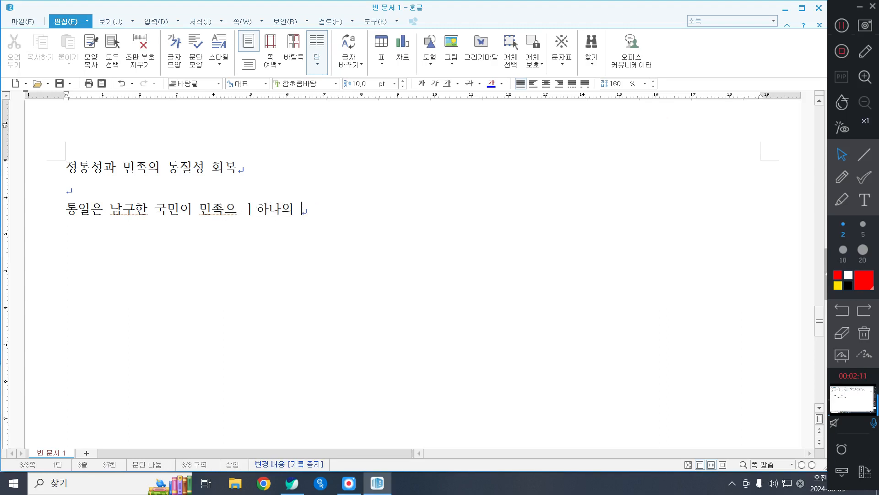
pyautogui.write('의')
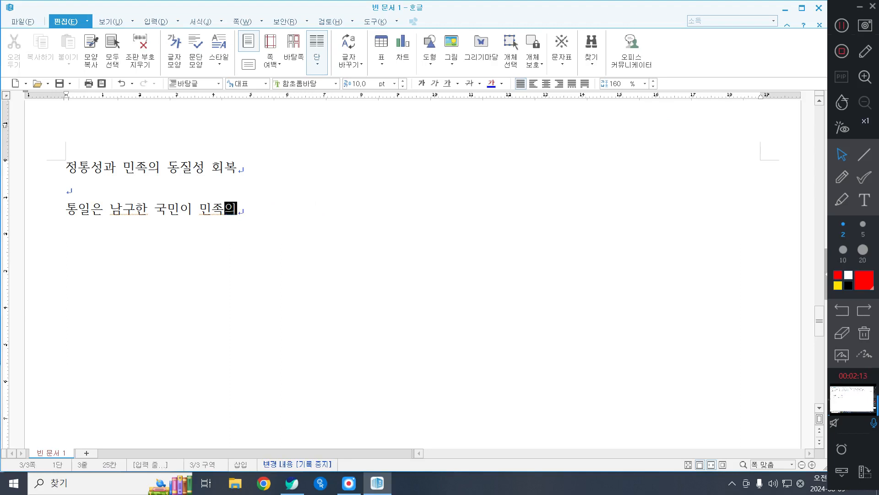
pyautogui.press('BackSpace')
pyautogui.press('BackSpace')
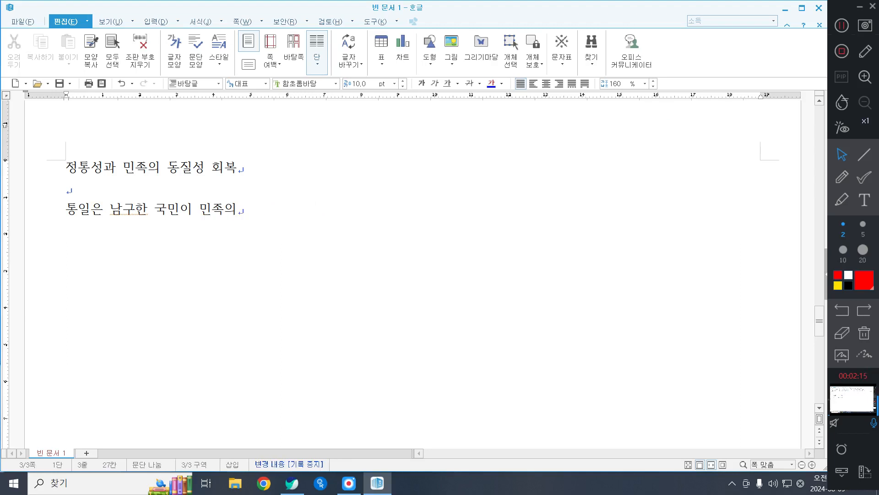
# Step: Complete the sentence with "하나의 국민이라고 느끼고 남북한 단일체제 수립을 넘어 한 마음이 된 상태를 의미한다."
pyautogui.write('하나의 구')
pyautogui.write('ㄱ민이라고 느낌')
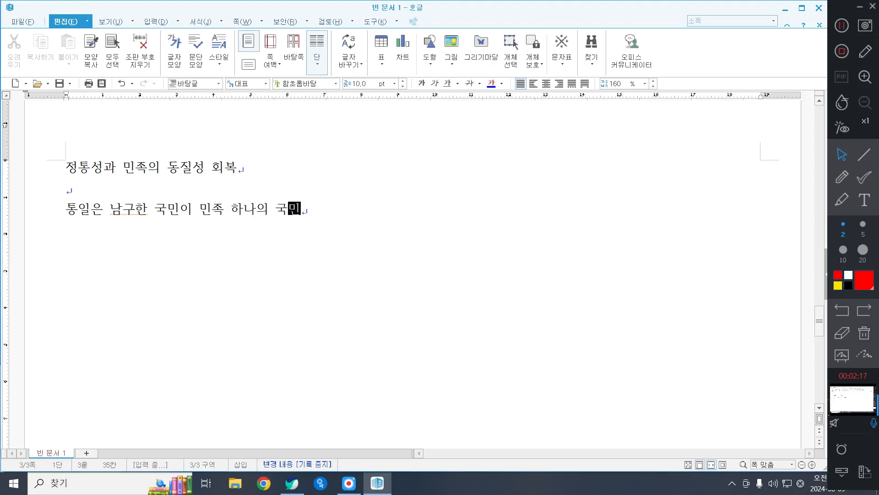
pyautogui.write('ㅗ 남북')
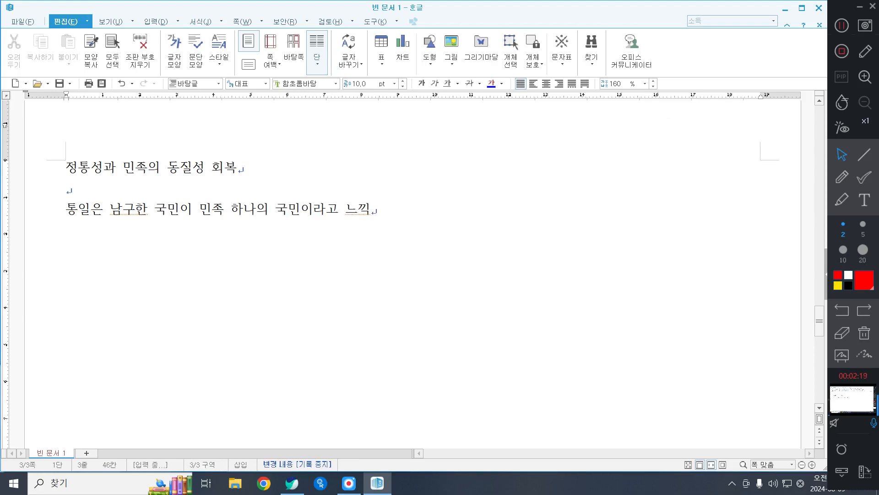
pyautogui.write('한 단일체제 술')
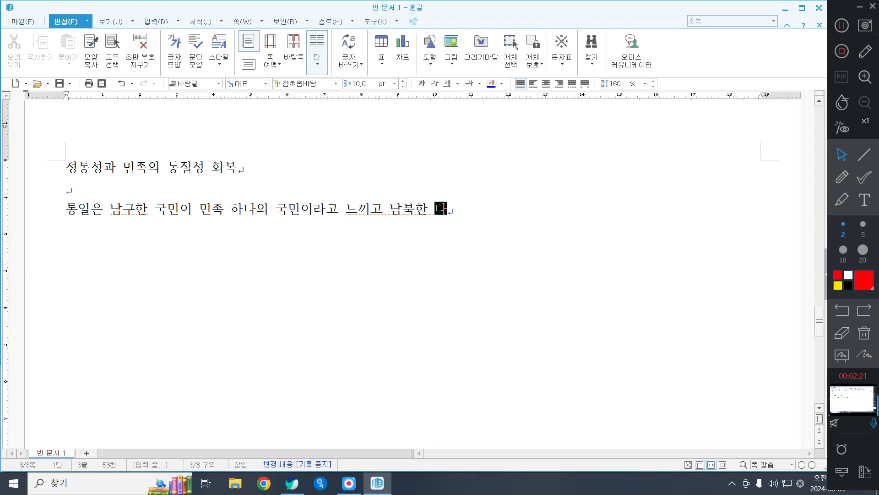
pyautogui.write('ㅣㅂ을 넘어 한')
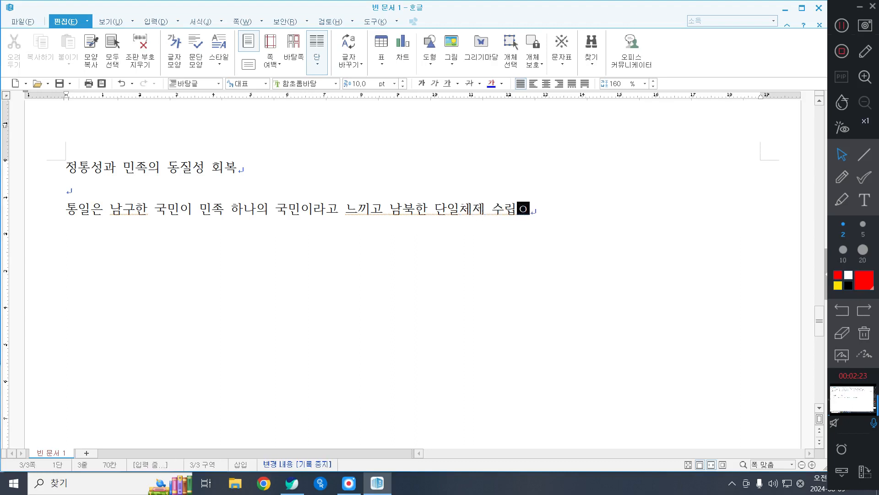
pyautogui.write(' 마음')
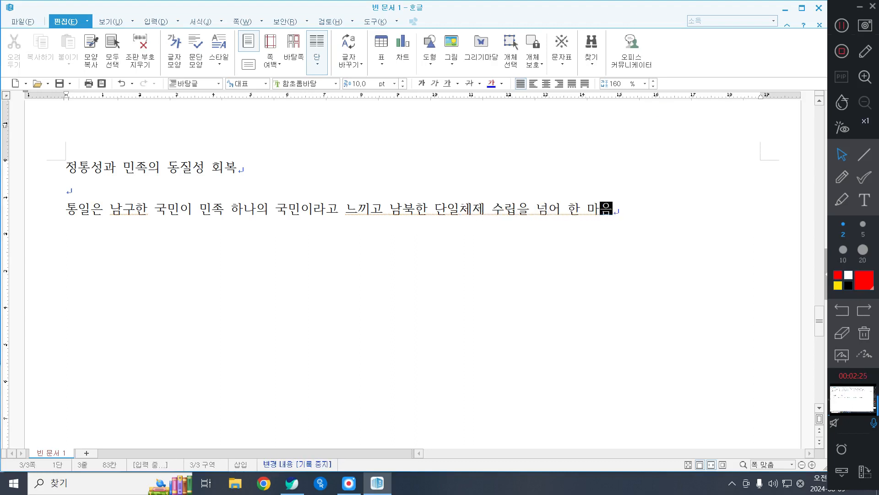
pyautogui.write('이 된 상태를 의미한다. ')
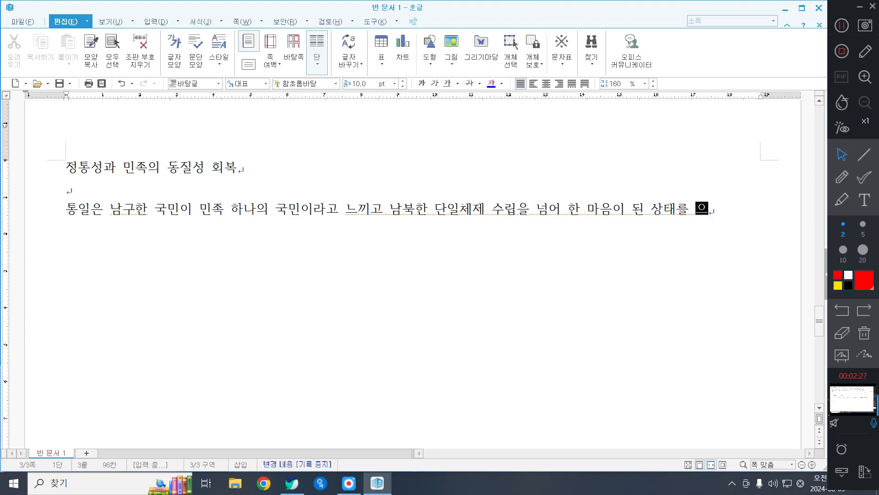
pyautogui.write('x')
pyautogui.hotkey('alt', 'h')
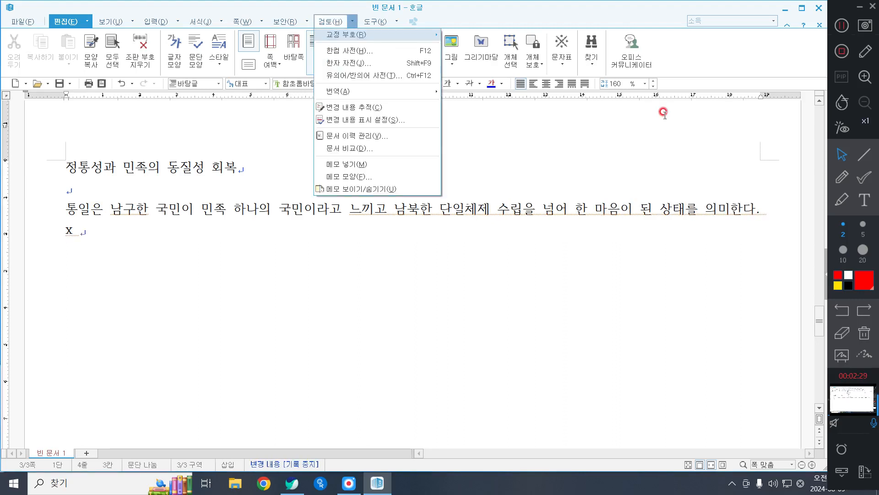
pyautogui.press('Escape')
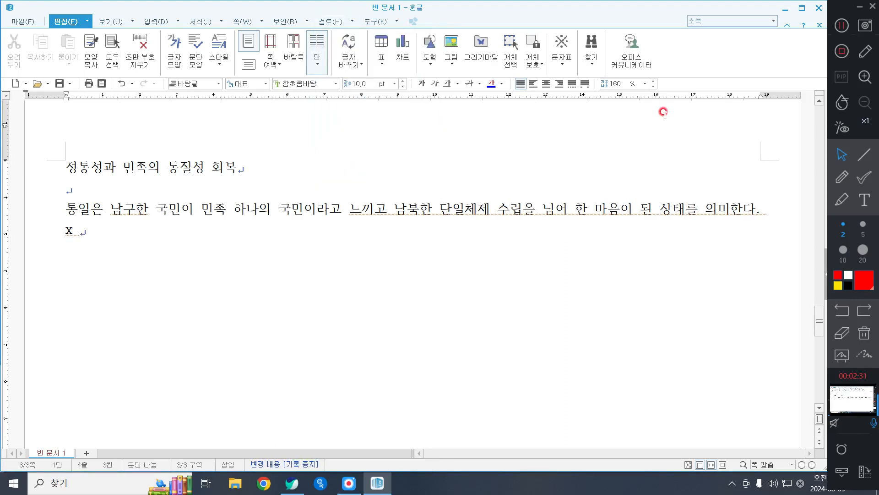
pyautogui.write('\\\\\\')
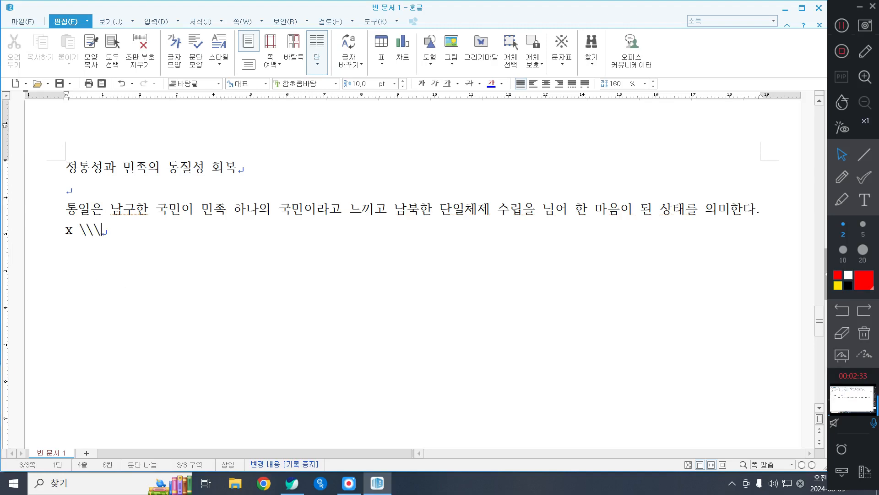
pyautogui.press('BackSpace')
pyautogui.press('BackSpace')
pyautogui.press('BackSpace')
pyautogui.press('BackSpace')
pyautogui.press('BackSpace')
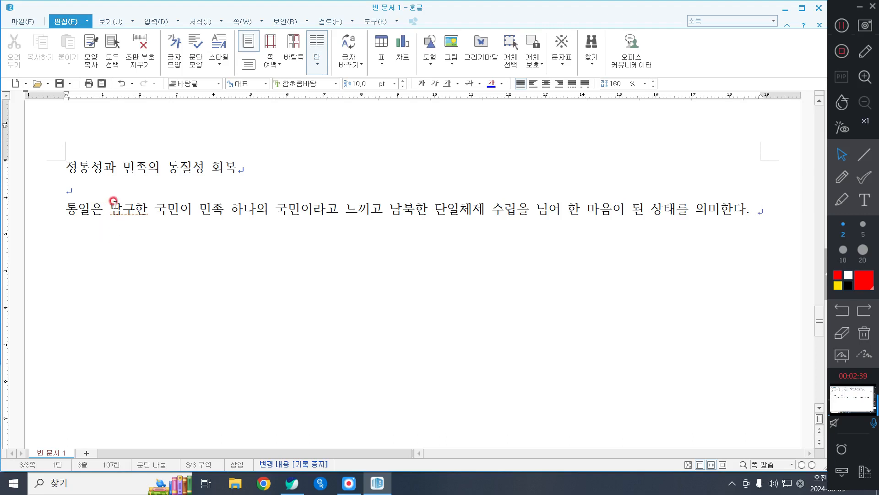
# Step: Correct the typo "남구한" to "남북한" and insert "한" before "민족" in the first sentence
pyautogui.moveTo(120, 208); pyautogui.dragTo(132, 208)
pyautogui.write('qnr')
pyautogui.press('BackSpace')
pyautogui.press('BackSpace')
pyautogui.press('BackSpace')
pyautogui.press('Hangul')
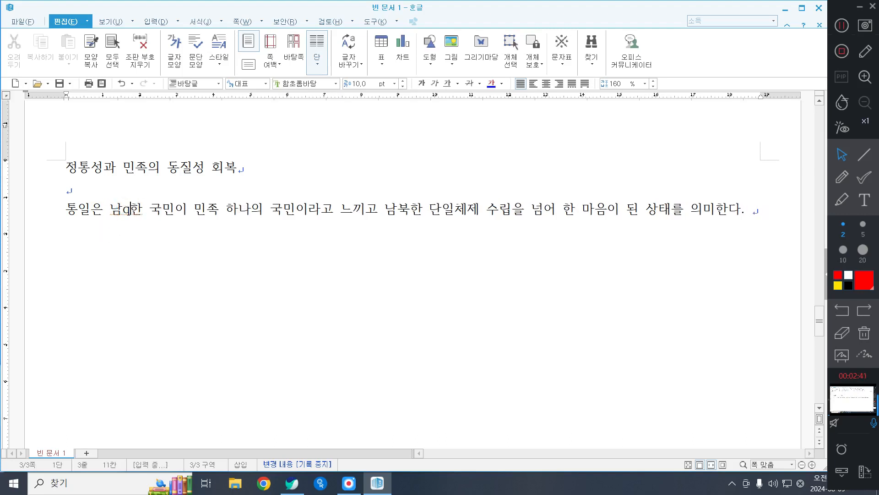
pyautogui.write('북ㅎ')
pyautogui.press('BackSpace')
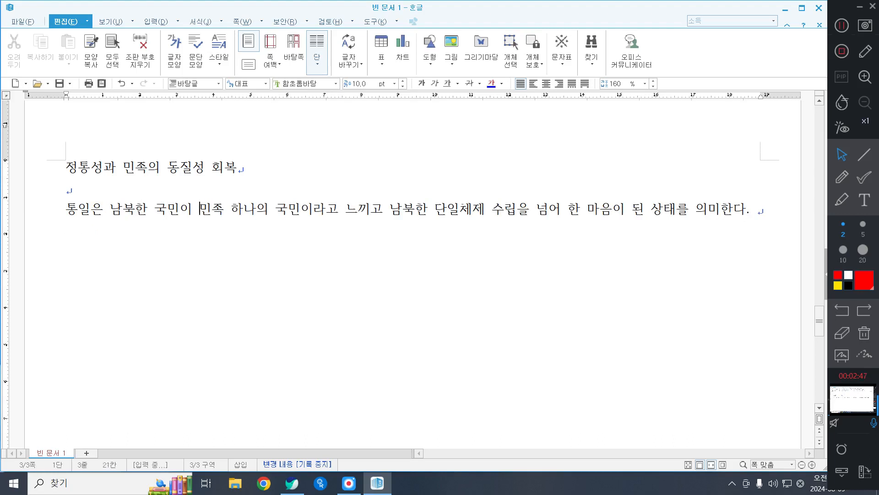
pyautogui.write('한')
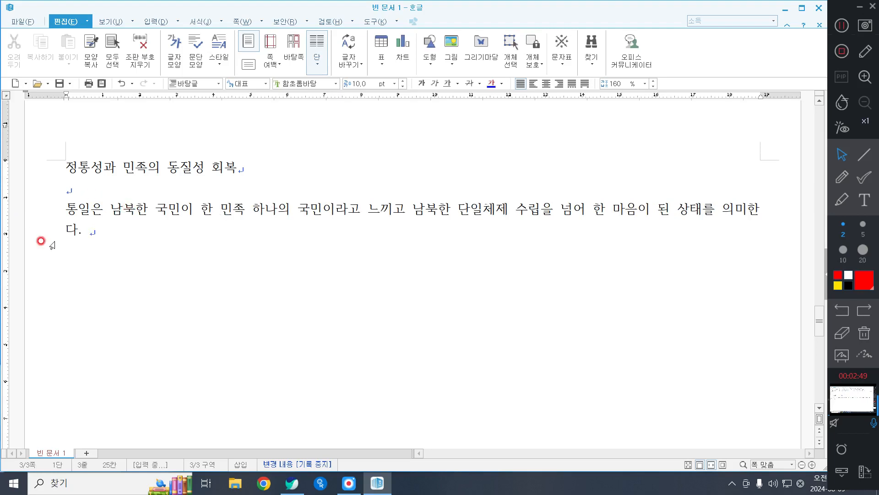
# Step: Continue the body paragraph after the first sentence with "통일은 분단된 국토가 하나 되는 것은 물론"
pyautogui.click(93, 228)
pyautogui.click(95, 229)
pyautogui.write('통일은 분단되')
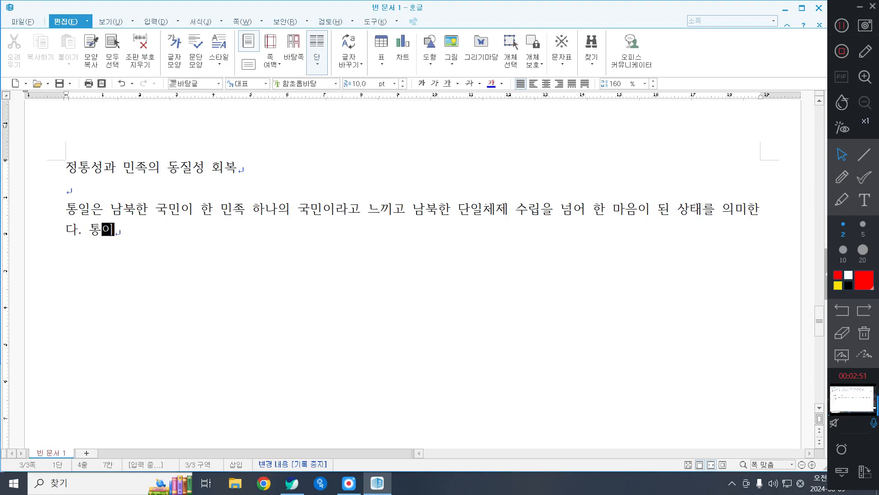
pyautogui.write('ㄴ')
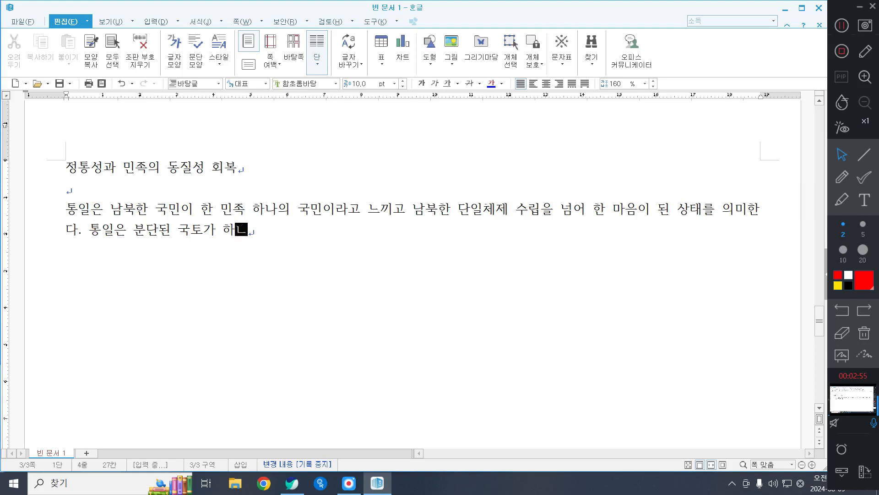
pyautogui.write(' 국토가 하노ㅏ 된')
pyautogui.write('ㅡㄴ 것은 물론 ㅈ')
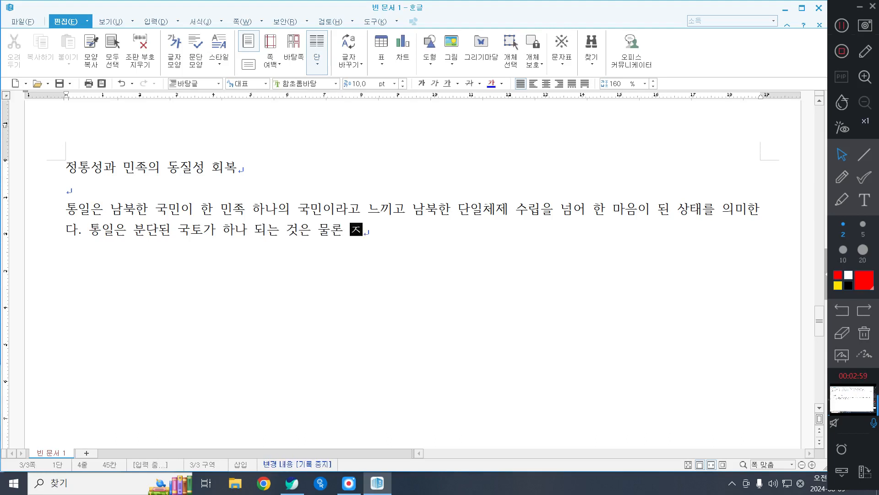
pyautogui.write('ㅓㅇ치적으로 대립')
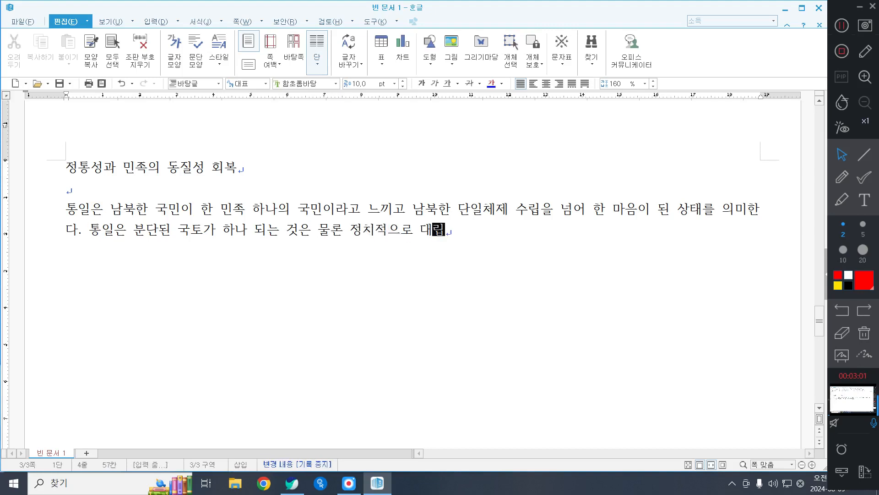
pyautogui.write('되었던 ㅊ')
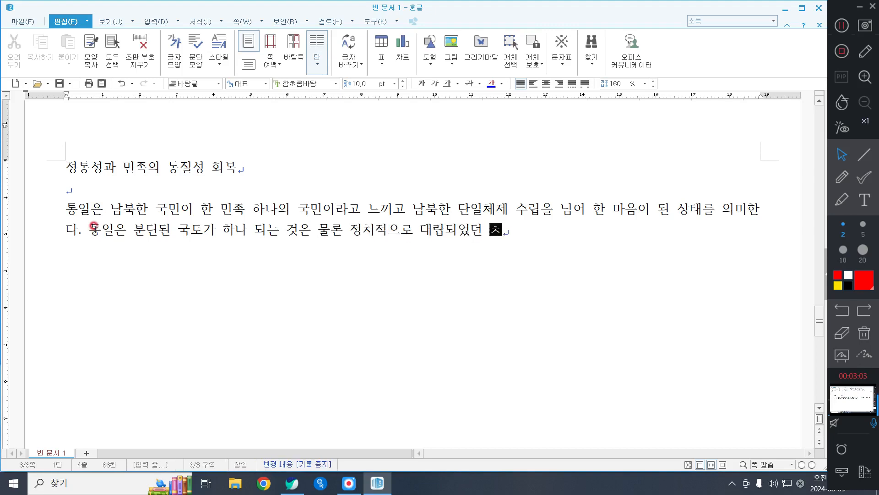
pyautogui.write('ㅔ제를 하날')
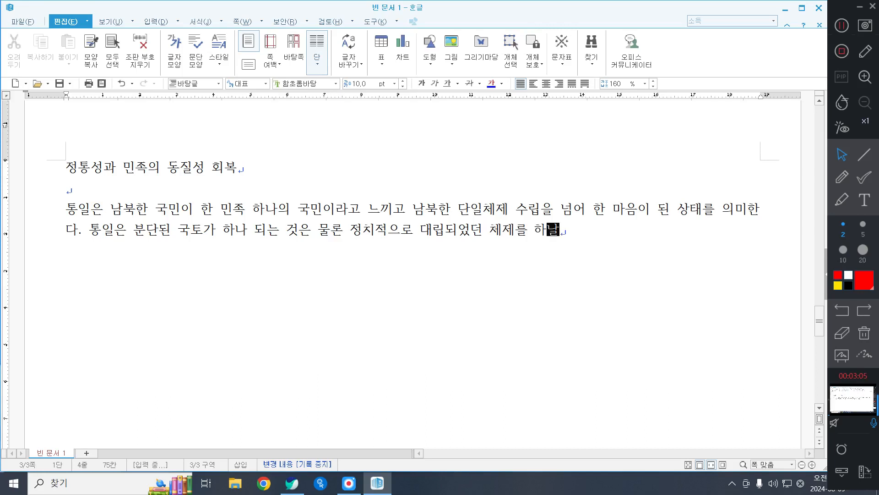
# Step: Extend the second sentence with "정치적으로 대립되었던 체제를 하나로 만드는 것이", correcting the mistyped syllable in "하나로"
pyautogui.press('BackSpace')
pyautogui.write('로 만드는 것이')
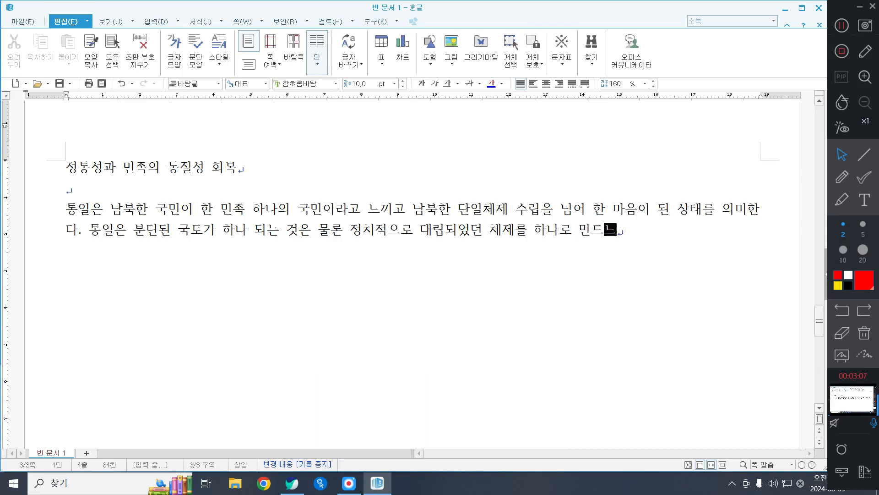
pyautogui.write('고, 경')
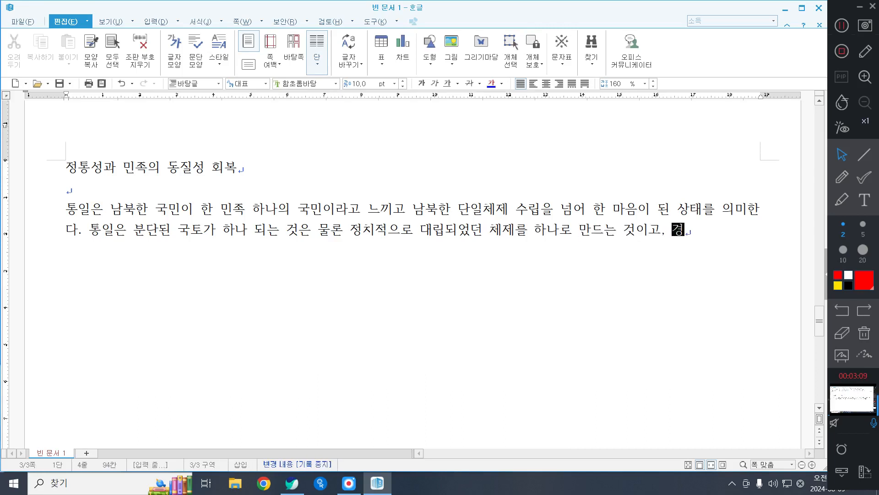
pyautogui.write('제적을 ㄴ서로 다른 제도를')
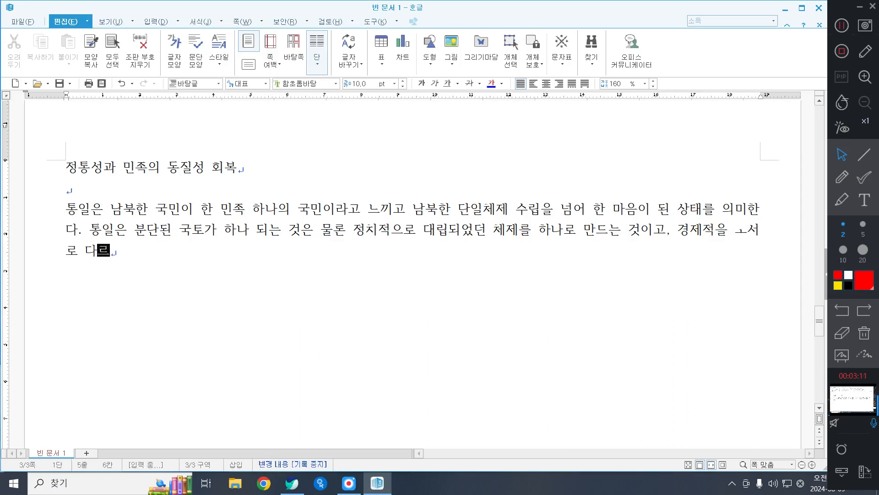
pyautogui.write(' 하나로 거')
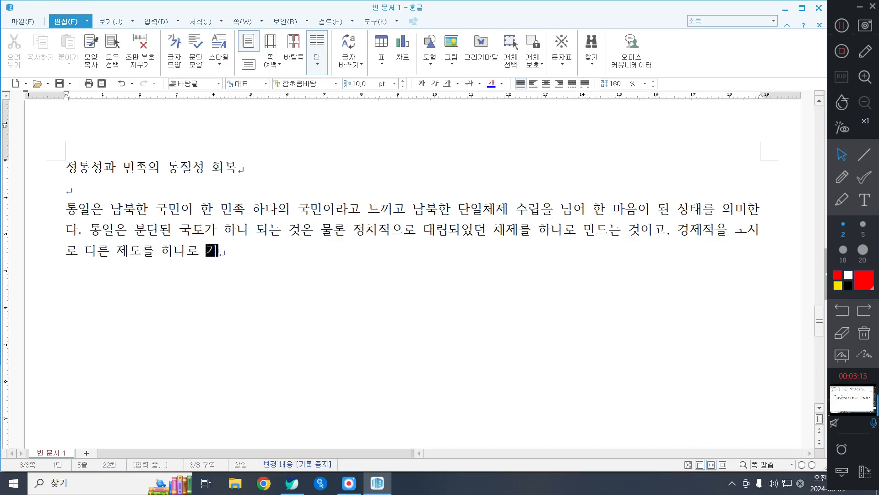
pyautogui.write('듭나게 하는')
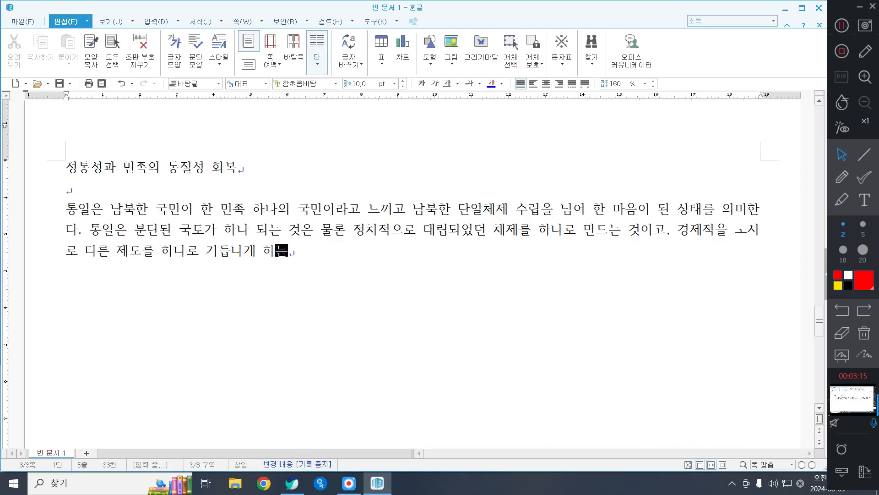
pyautogui.write(' 것이며, 내')
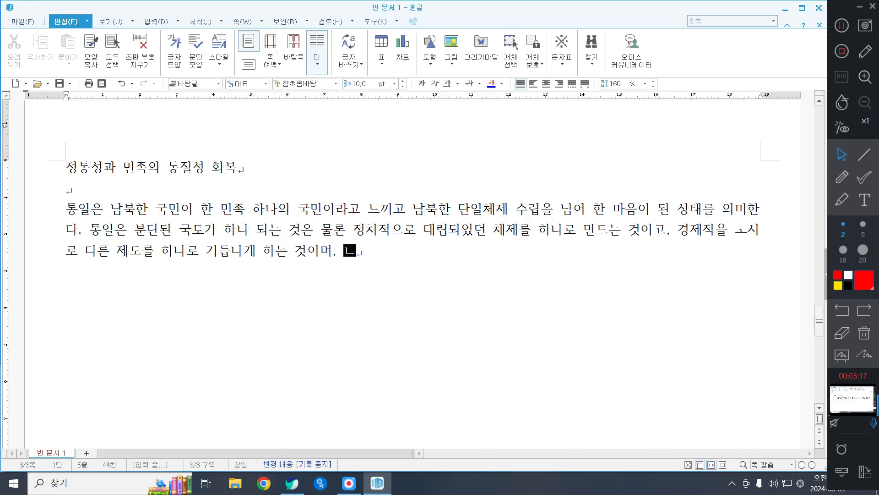
pyautogui.write('남북주미')
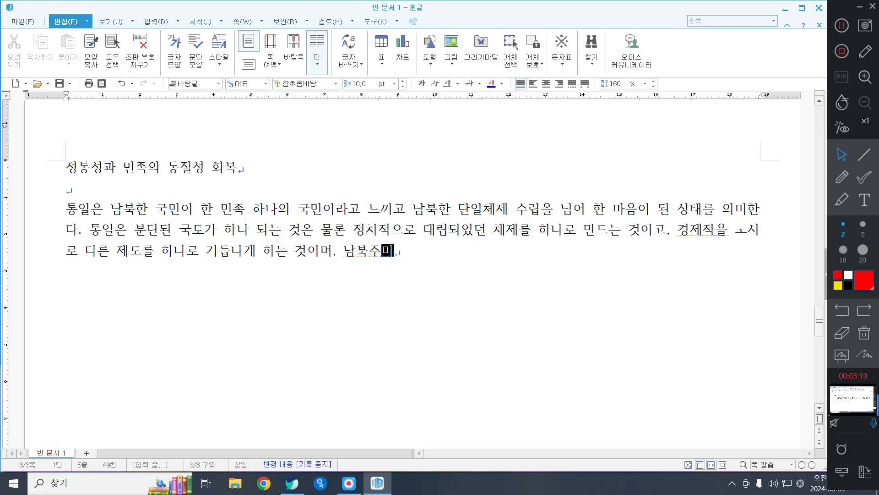
pyautogui.write('민 사잉')
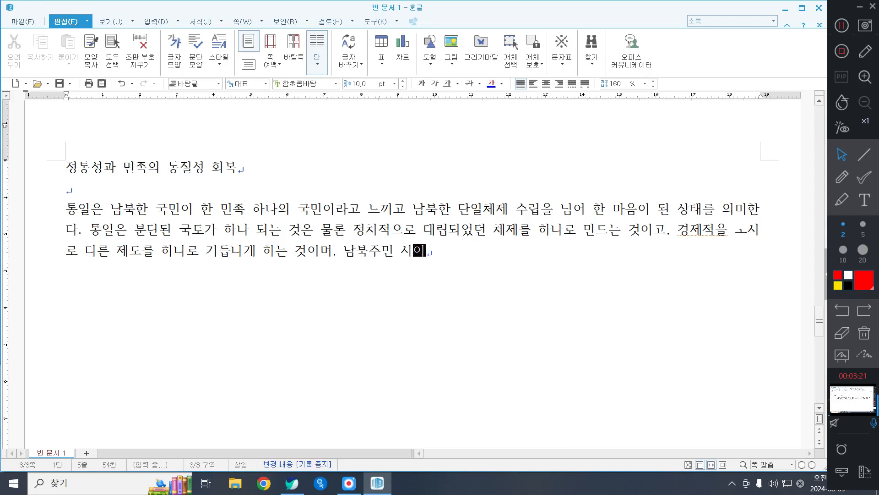
pyautogui.write('에 내면화도')
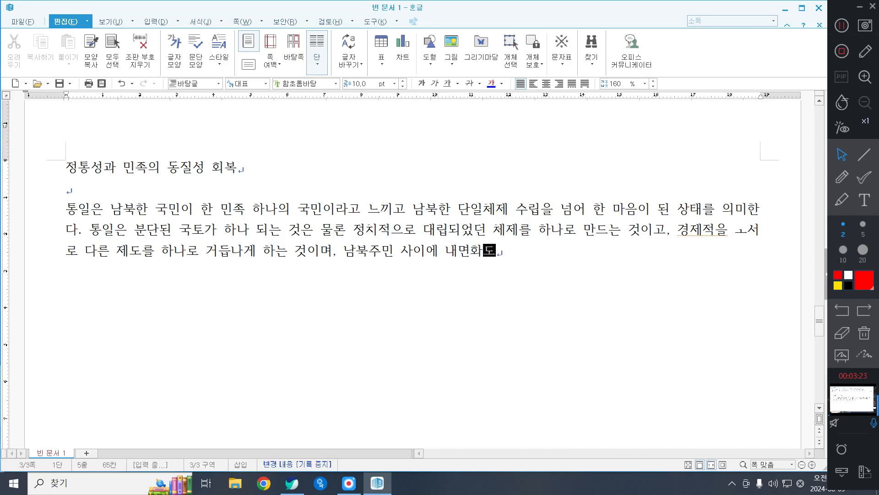
pyautogui.write('된 ㅇ질적인ㄴ')
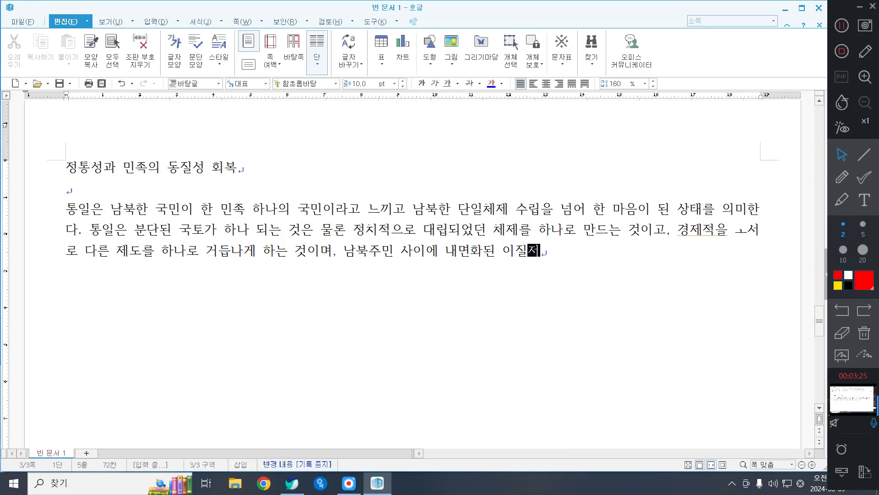
# Step: Add the clause "남북주민 사이에 내면화된 이질적인 문화를" to the second sentence, removing mistyped characters
pyautogui.press('BackSpace')
pyautogui.write('문화를 ㅎ')
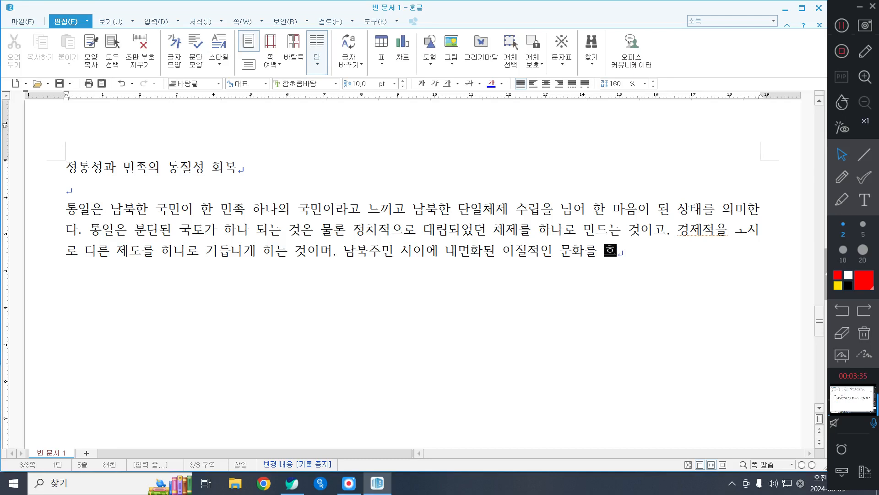
# Step: Remove the stray characters after "문화를", finish the sentence with "하나로 다시 탄생시기는 것이다." and start the following one with "우리가"
pyautogui.press('BackSpace')
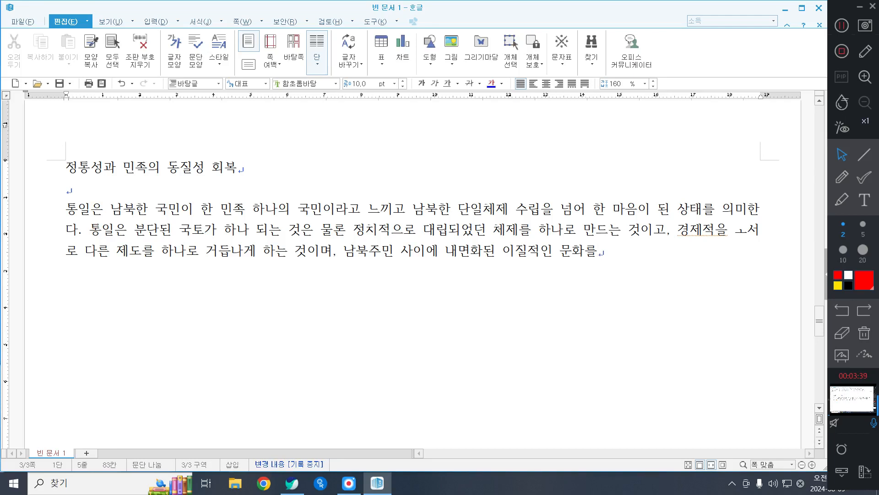
pyautogui.write('ㅎ너')
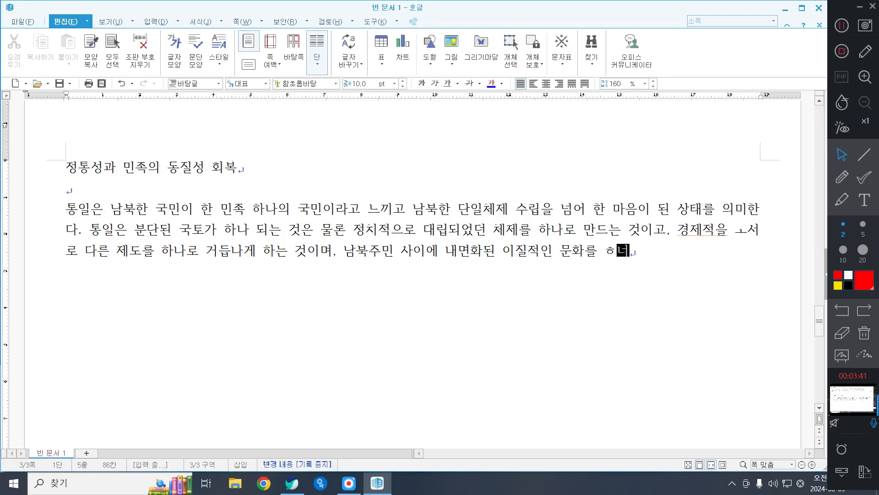
pyautogui.press('BackSpace')
pyautogui.press('BackSpace')
pyautogui.write('ㅎ')
pyautogui.press('BackSpace')
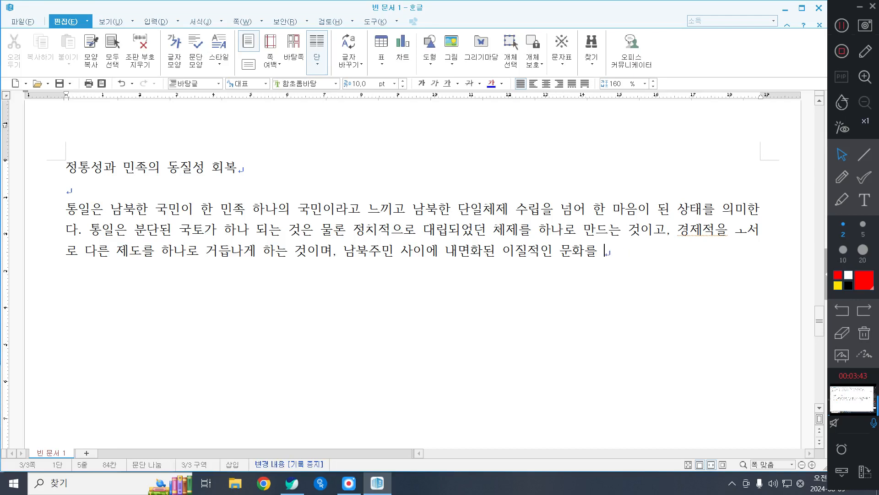
pyautogui.write('ㅎㅏ나로 다시 ㅅ')
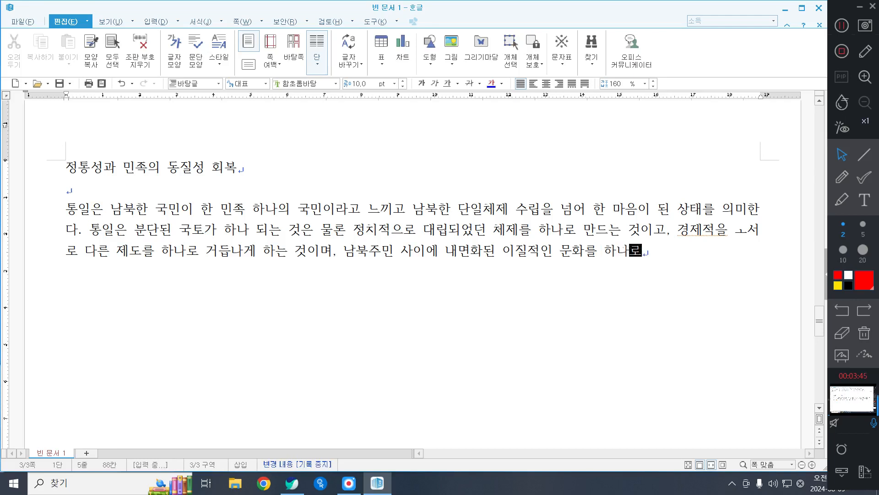
pyautogui.press('BackSpace')
pyautogui.write('탄생')
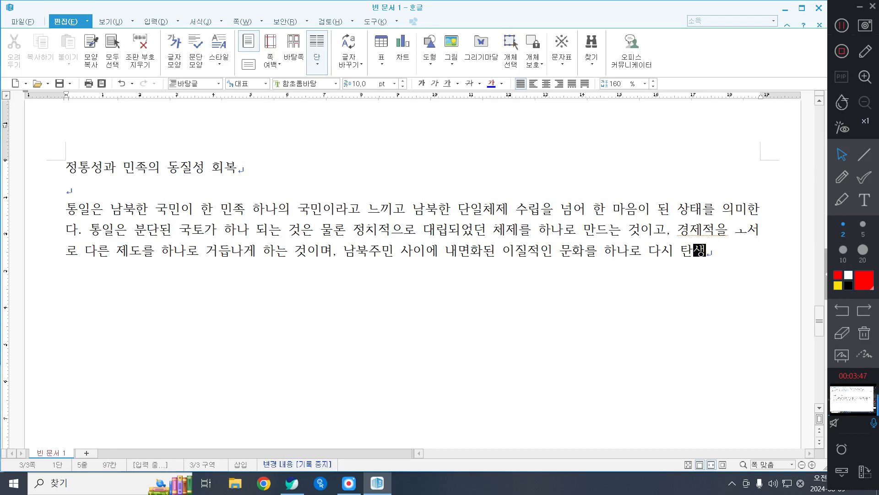
pyautogui.write('시기는 ㄱㅓㅅ이다. 우리가 ')
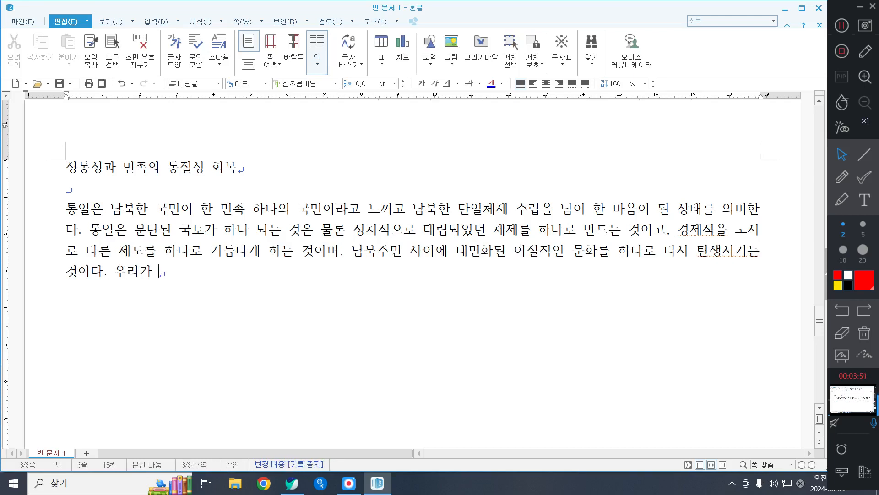
pyautogui.write('추구하는 통일')
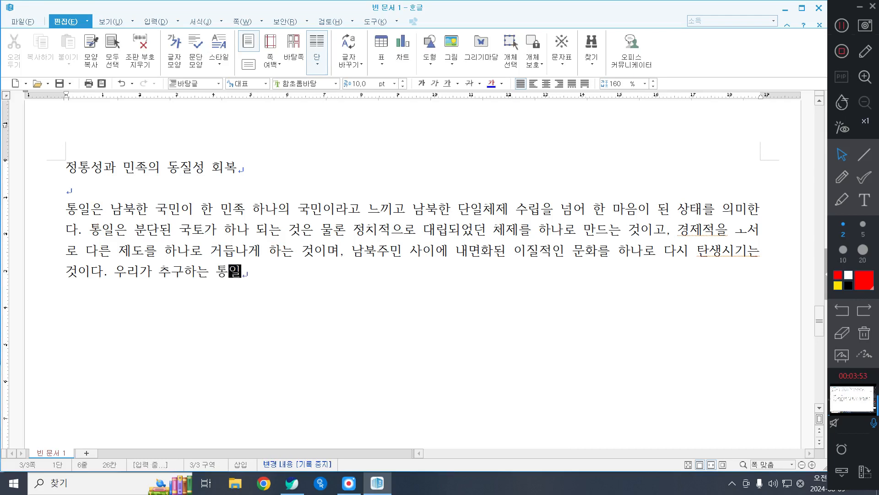
pyautogui.write('은 인류 봎')
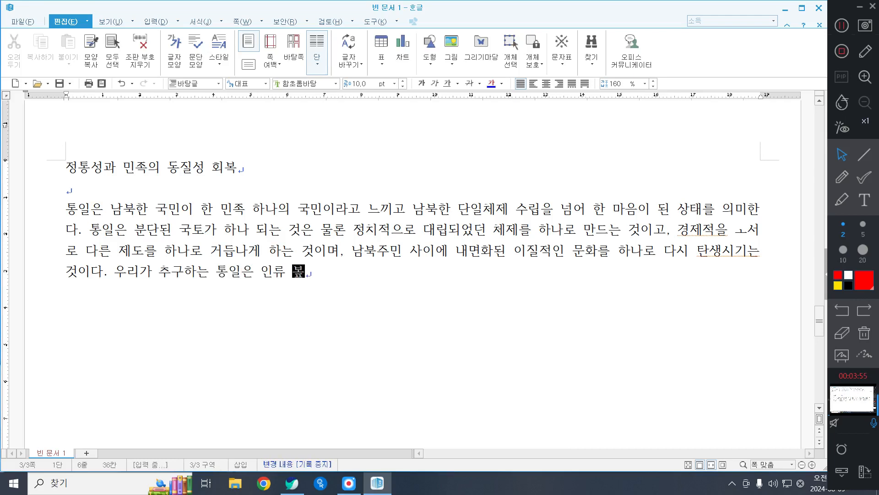
pyautogui.write('ㅕㄴ적 가치로')
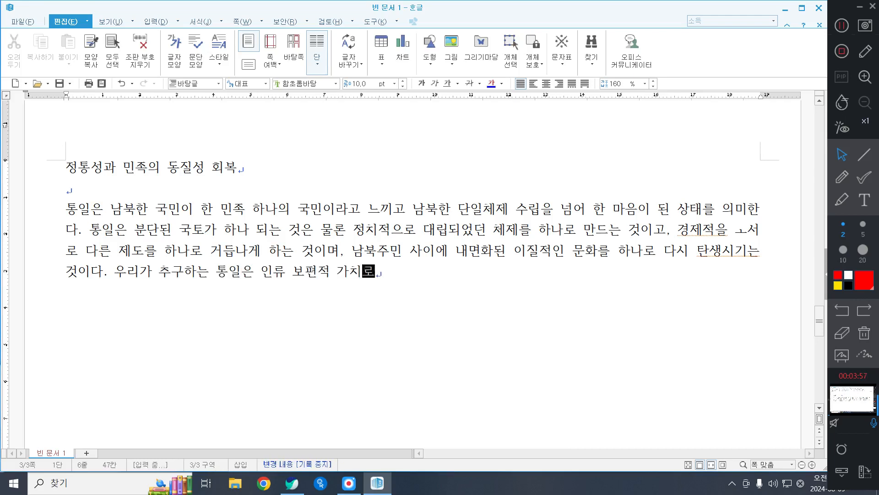
pyautogui.write(' 자리 잡은 ㅈ')
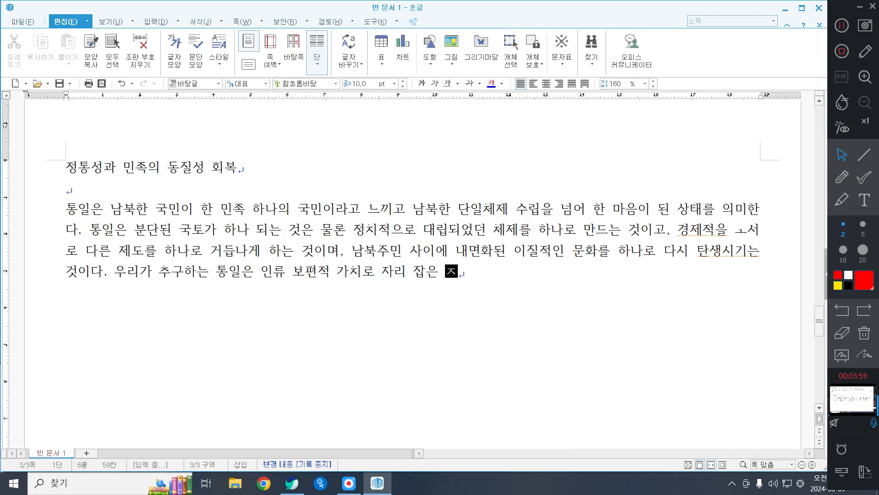
pyautogui.write('ㅏ유민주주의와')
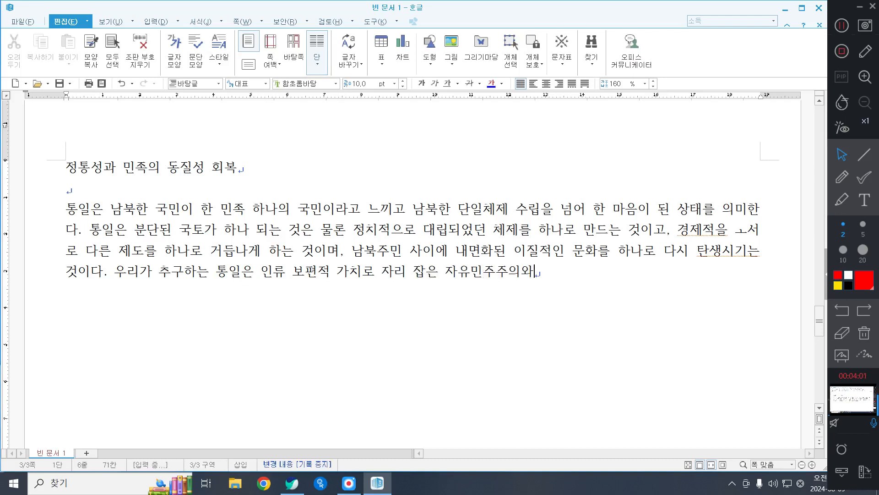
pyautogui.write(' 시장경제를 바')
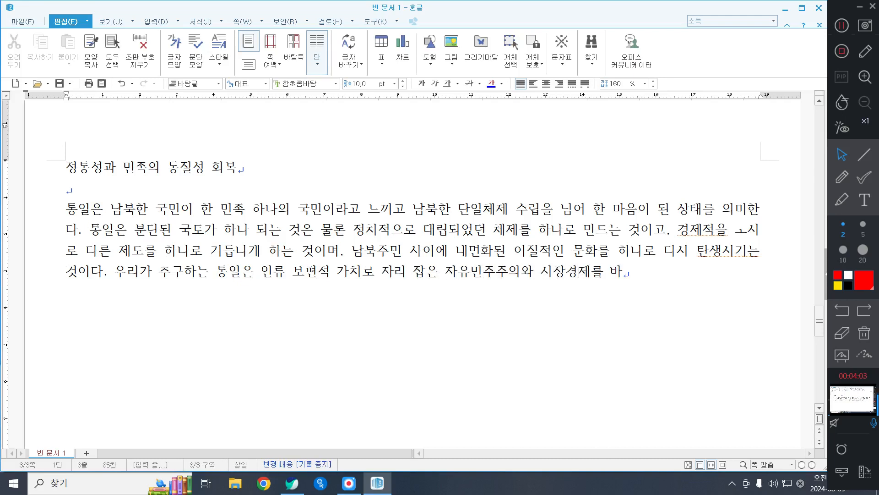
pyautogui.write('탕으로 구성원')
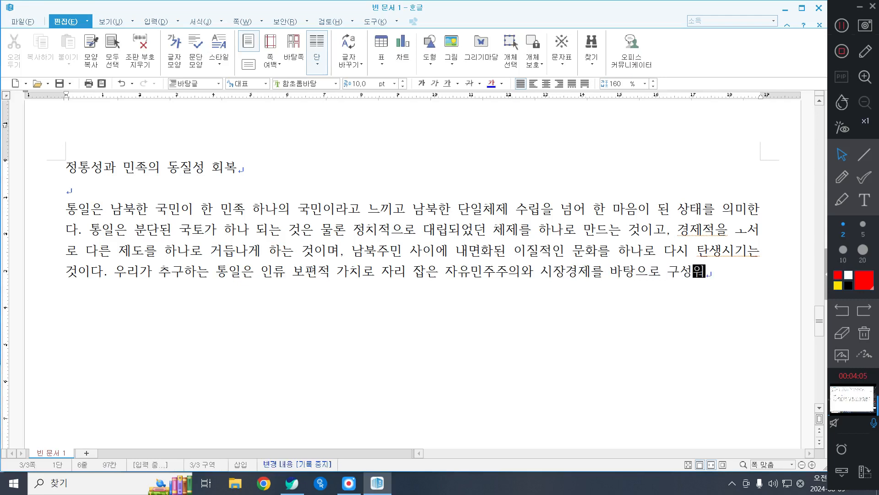
pyautogui.write(' 모두의 장')
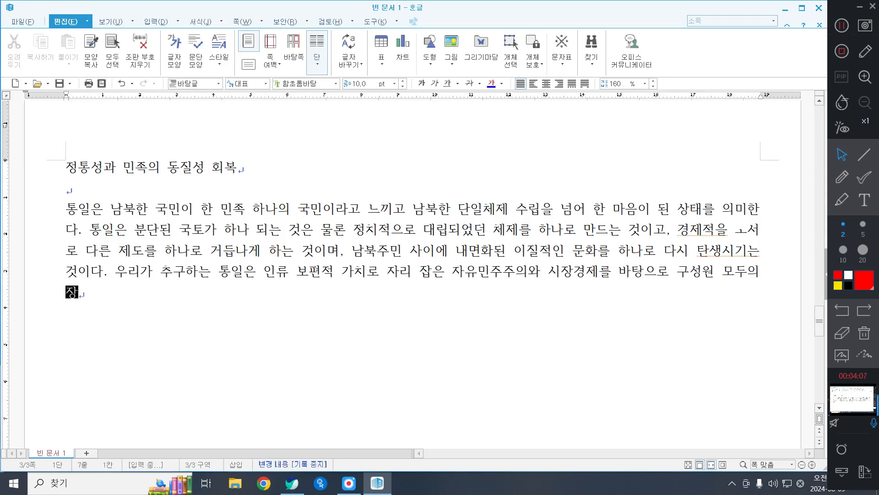
pyautogui.write('유와 인권이 ㅂ')
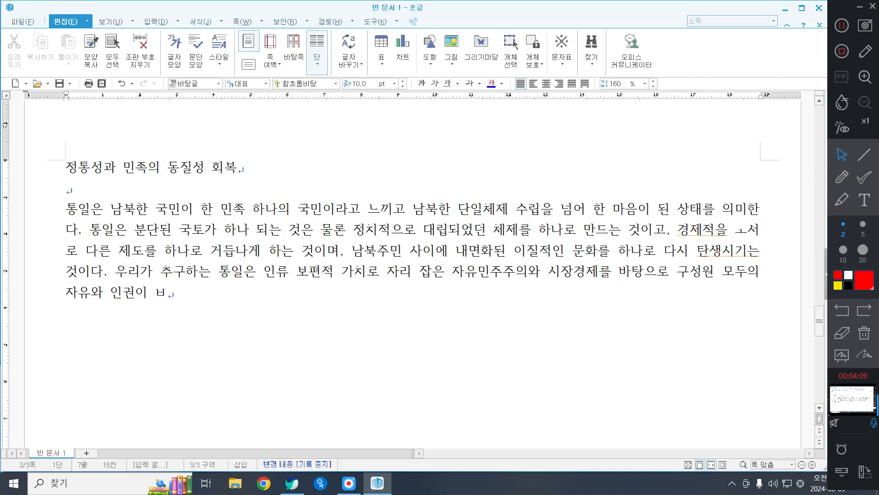
pyautogui.press('BackSpace')
pyautogui.write('보장되는 민족')
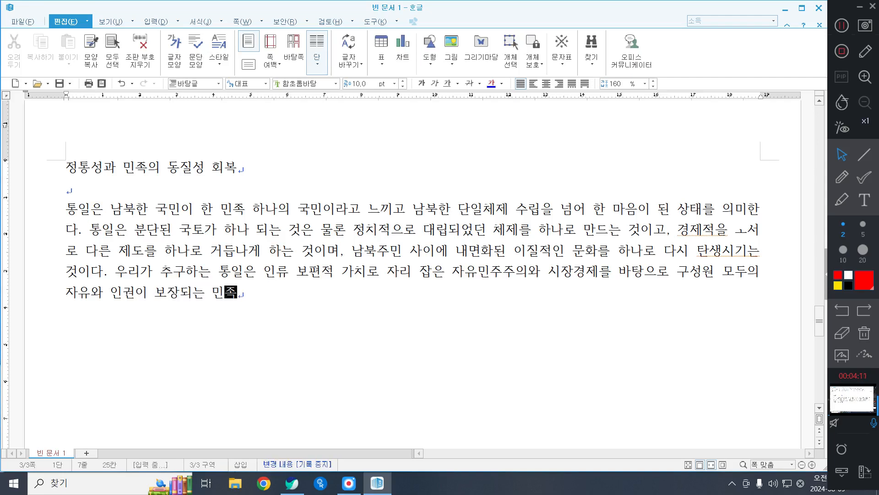
pyautogui.write('공동ㅊ')
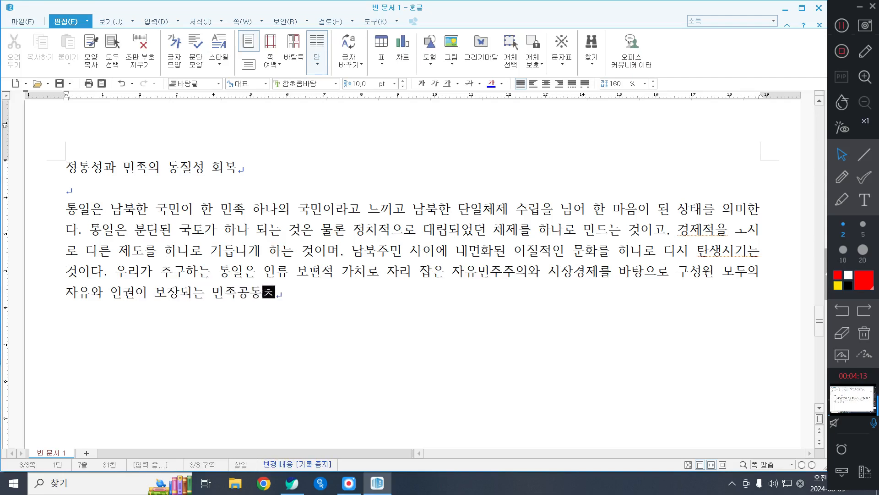
pyautogui.write('체의 것건설이다.')
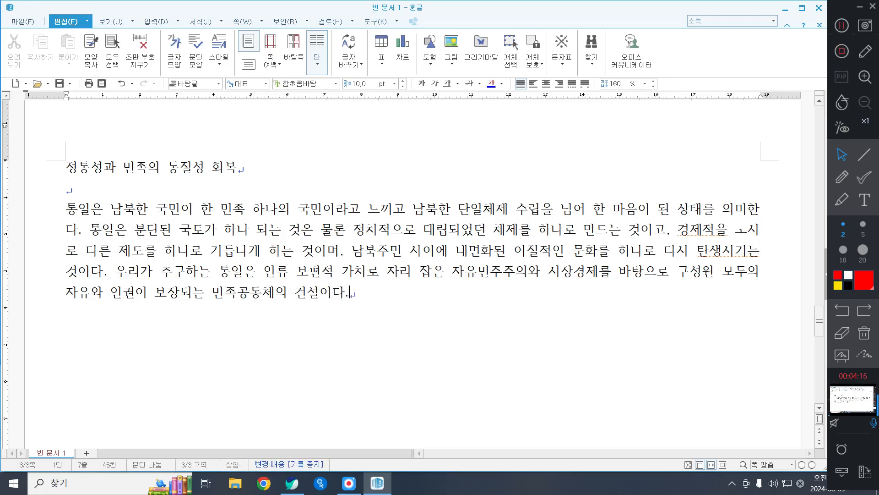
# Step: Start a second, indented paragraph with "통일은 분단으로 인해 굴절된 역사를 바로잡고,"
pyautogui.press('Return')
pyautogui.write('통일은 무')
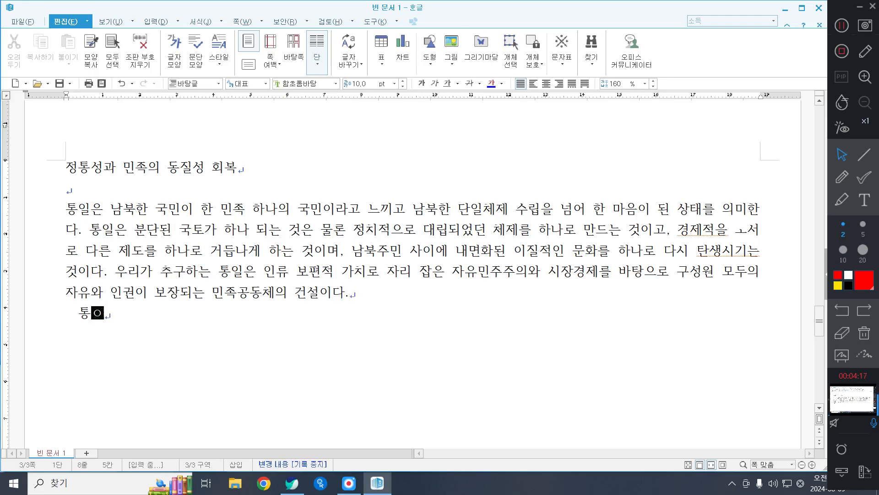
pyautogui.write('분단')
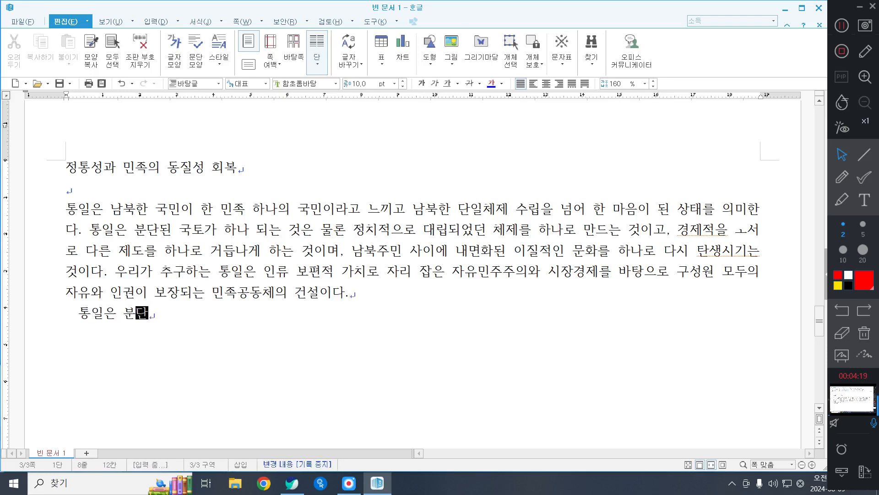
pyautogui.write('으로 인해 굴절된 여')
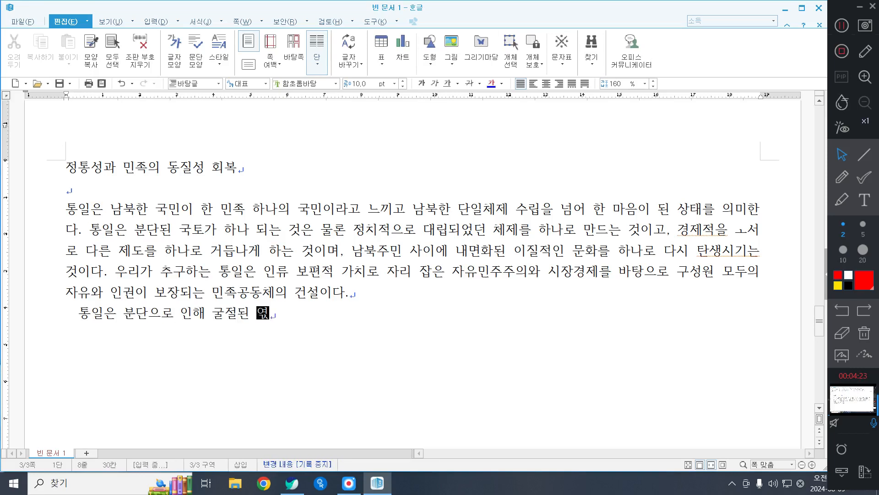
pyautogui.write('역사를 바로잡고, ')
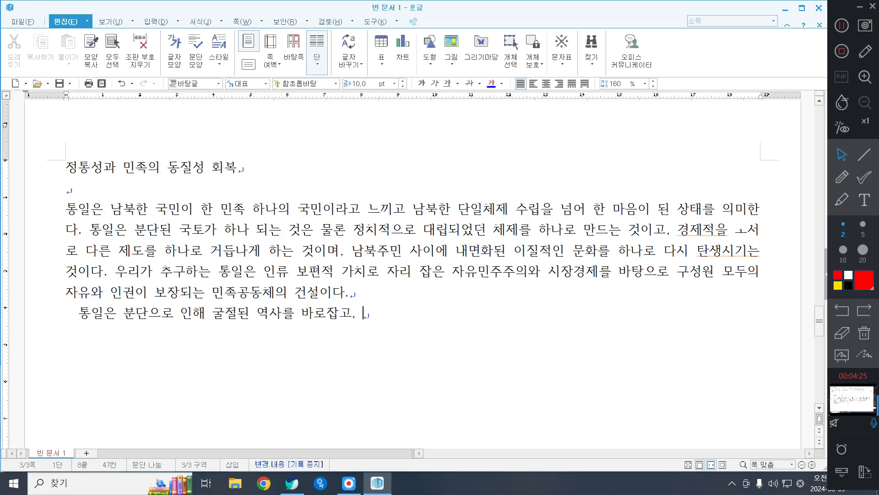
pyautogui.write('민족공동')
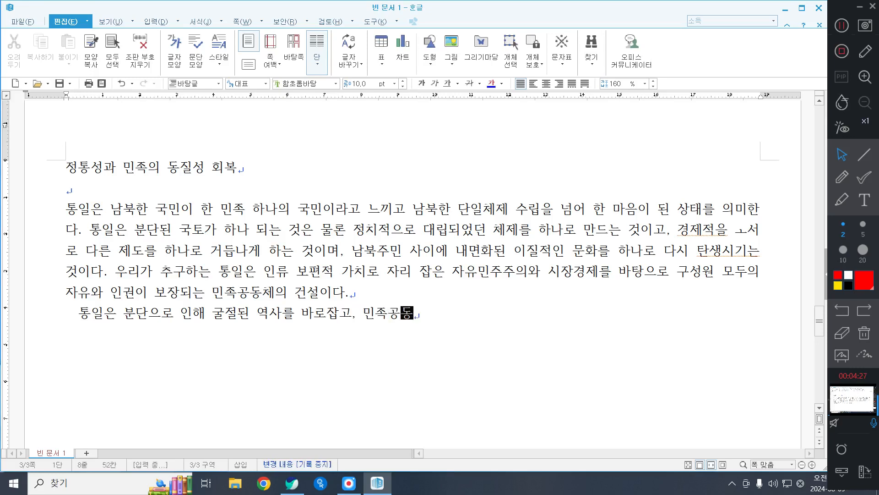
pyautogui.write('체 건설으')
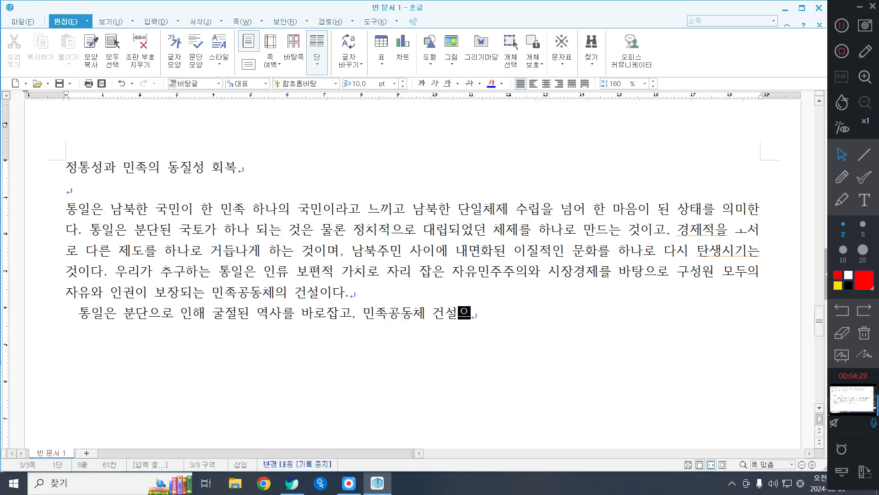
pyautogui.write('을 통해 우리 ㅁ')
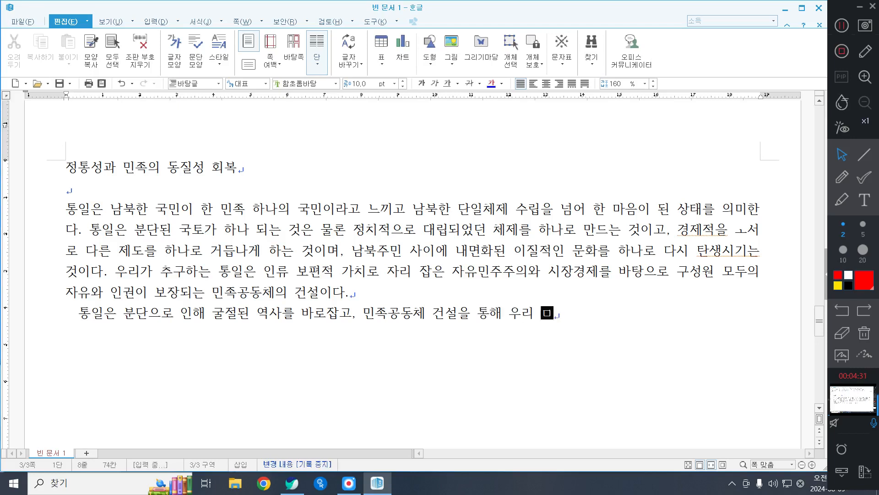
pyautogui.write('민족의 총ㅈ')
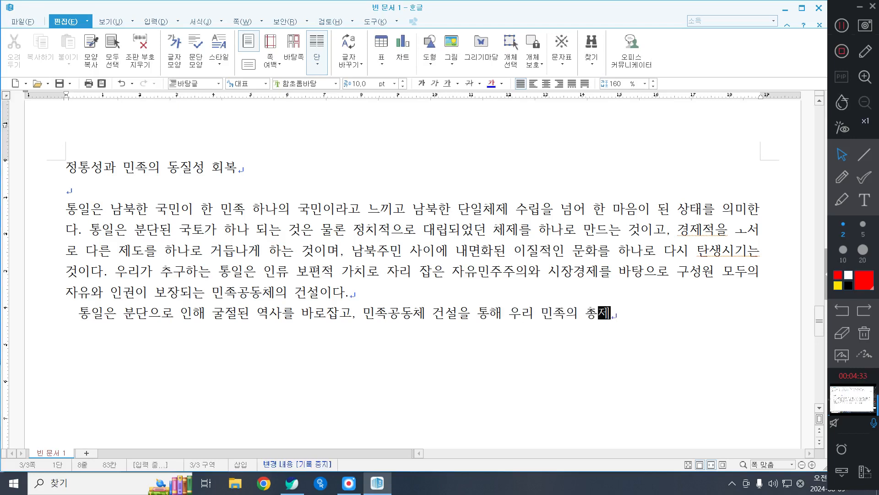
pyautogui.write('제적 여')
pyautogui.write('역량을 극댛')
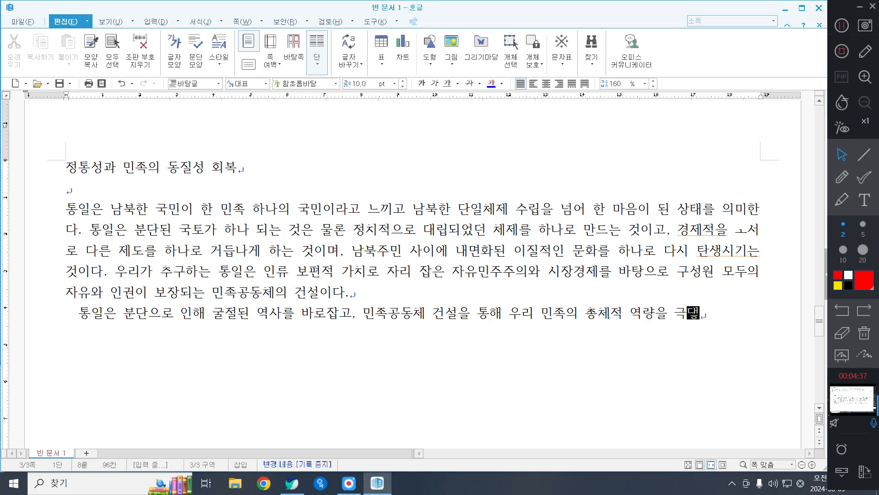
pyautogui.write('화호기 위')
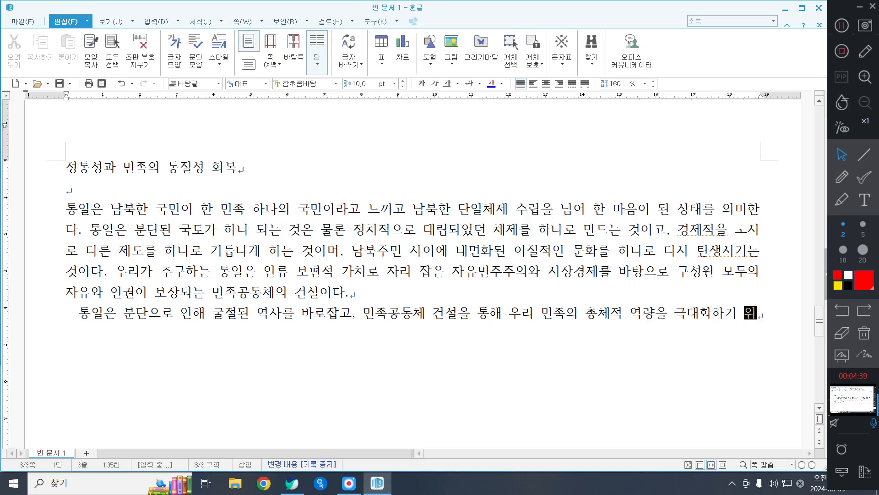
pyautogui.write('해 필용하다. ')
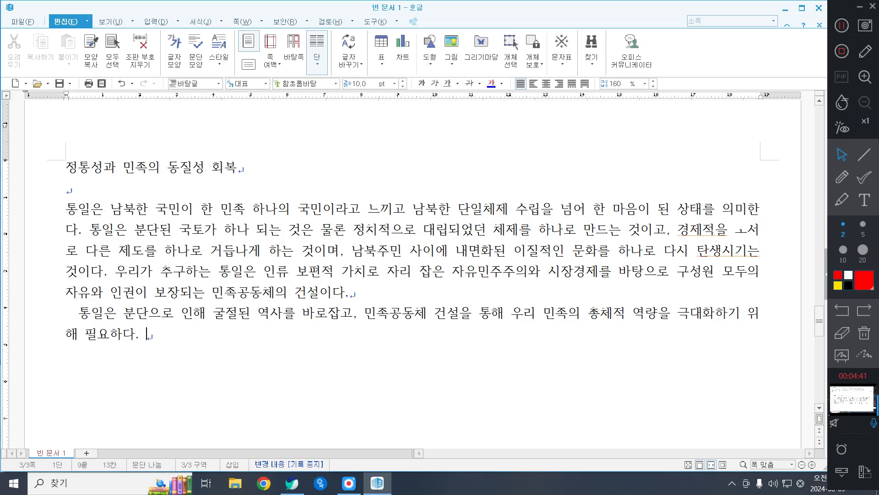
pyautogui.write('또한 통이일은 분단에 딸ㄹ')
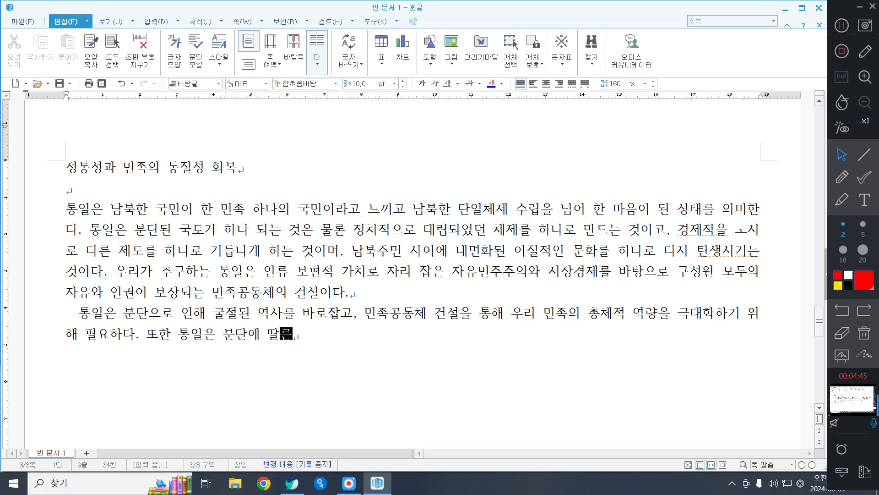
# Step: Continue after "또한" with "통일은 분단에 따른 유형, 무형적인", correcting the mistyped "따른"
pyautogui.press('BackSpace')
pyautogui.press('BackSpace')
pyautogui.write('따른 유형')
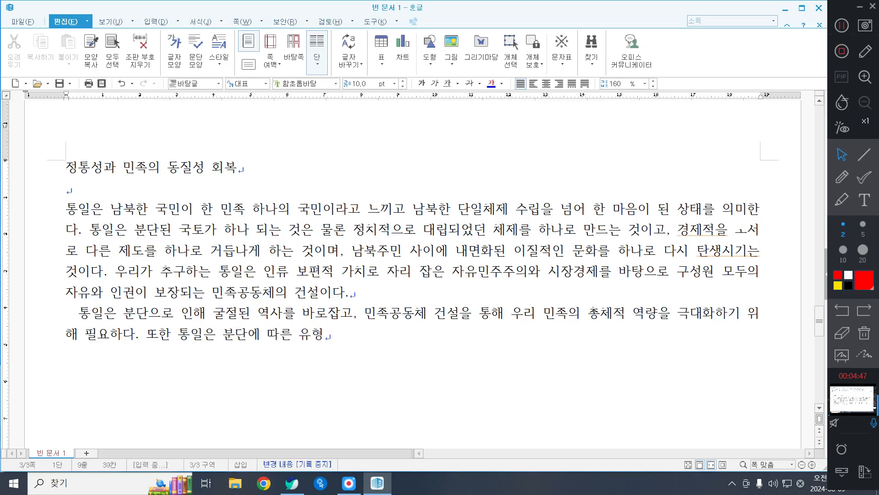
pyautogui.write(', 무형적인 빙')
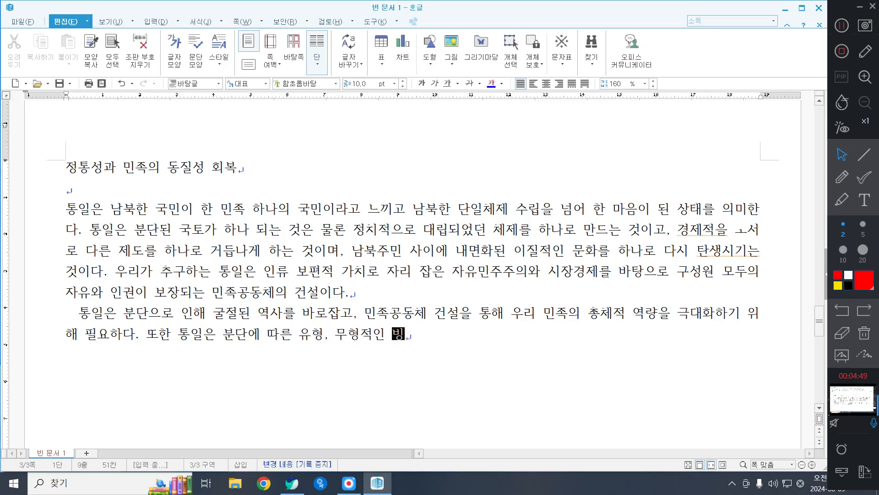
pyautogui.write('용을 소명')
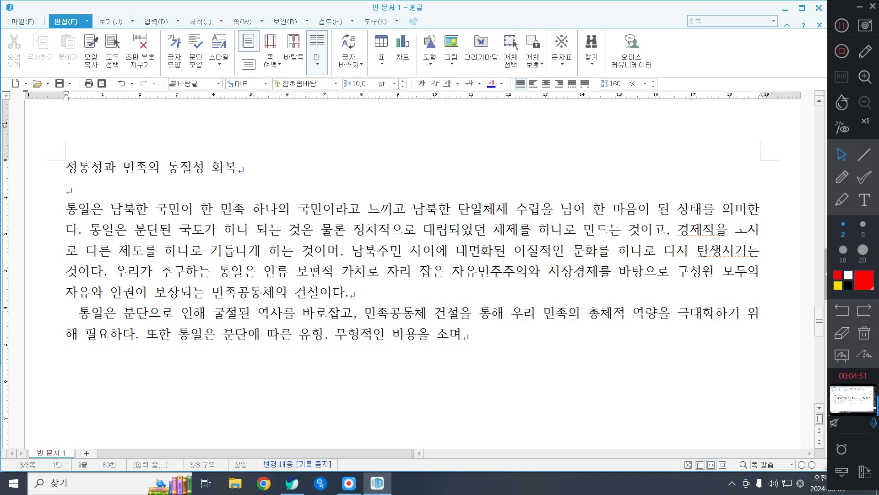
pyautogui.write('멸시키고 새로운')
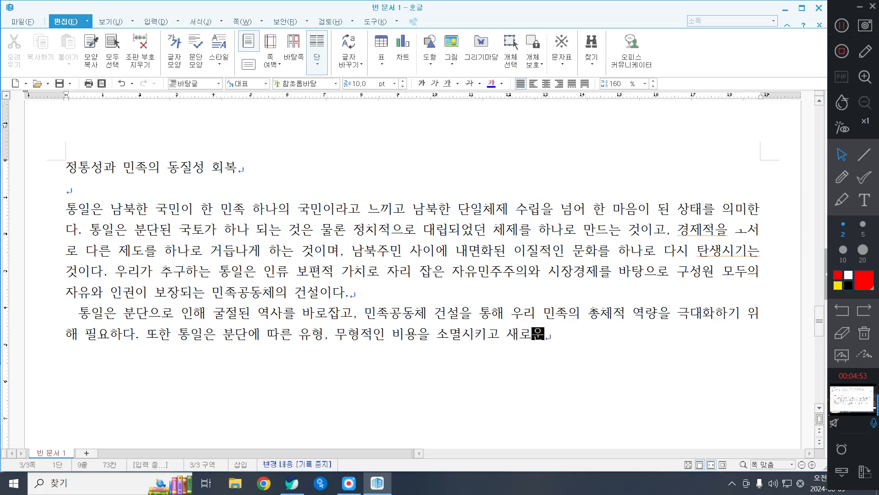
pyautogui.write(' 이득을 창')
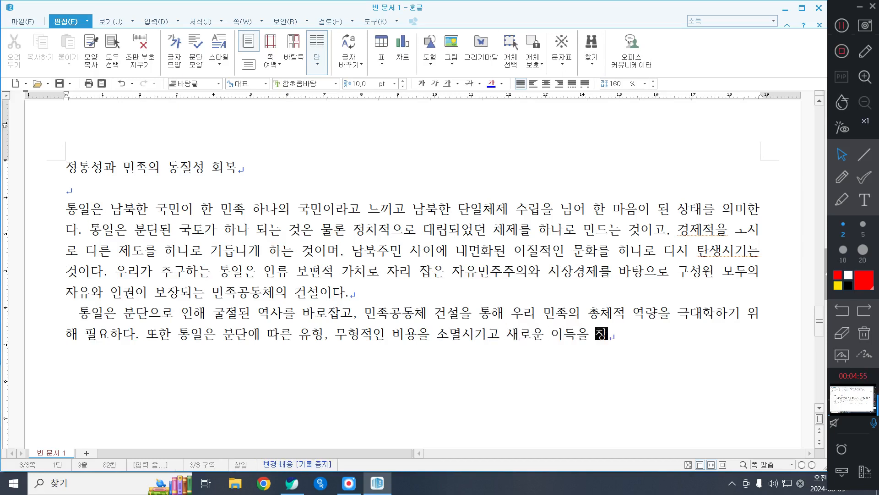
pyautogui.write('출함으로 인')
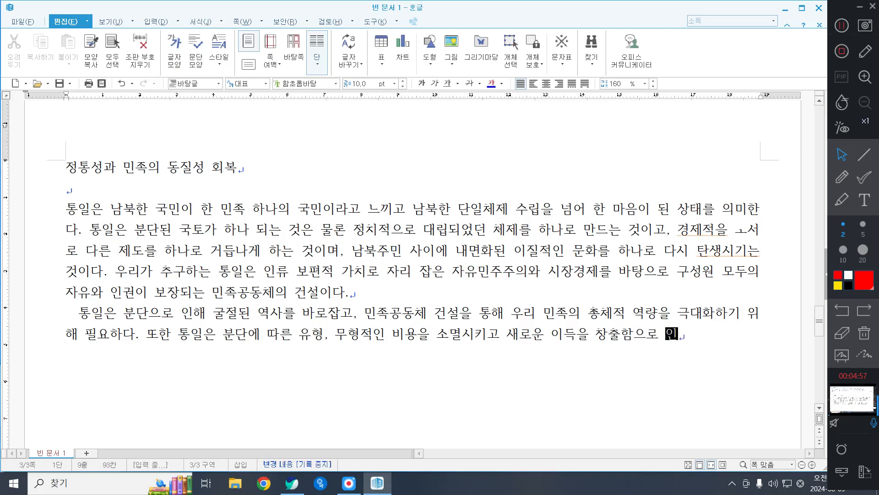
pyautogui.write('해 ㄱ국가와 시')
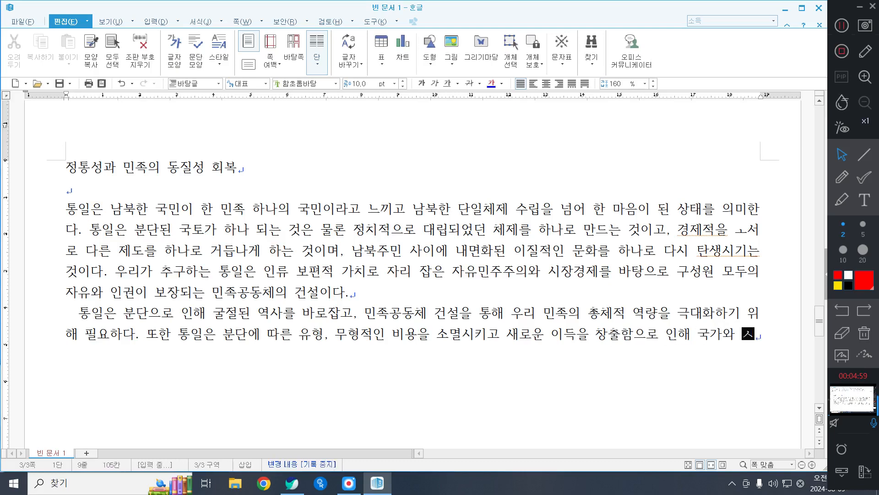
pyautogui.write('사회뿐 아니라 개인엔')
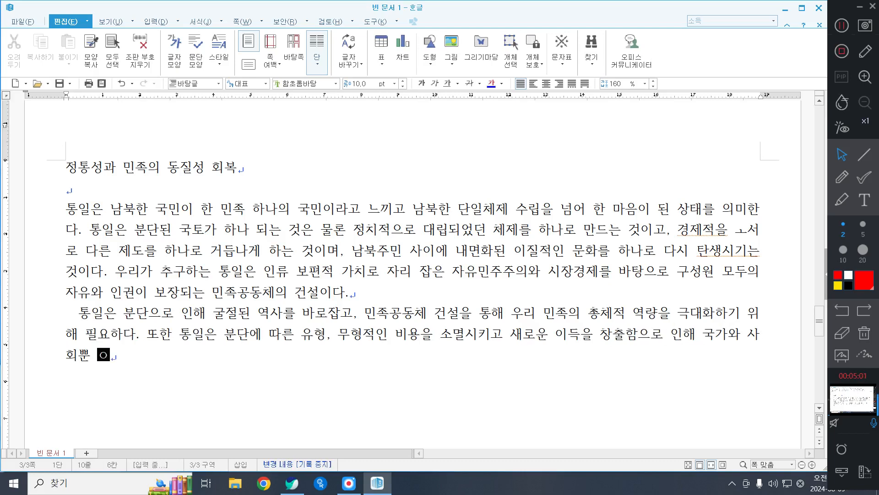
# Step: Complete the second sentence of the paragraph with "사회뿐 아니라 개인에게도 삶의 질을 향상시킬 것이다."
pyautogui.press('BackSpace')
pyautogui.write('게도 삶ㅇ')
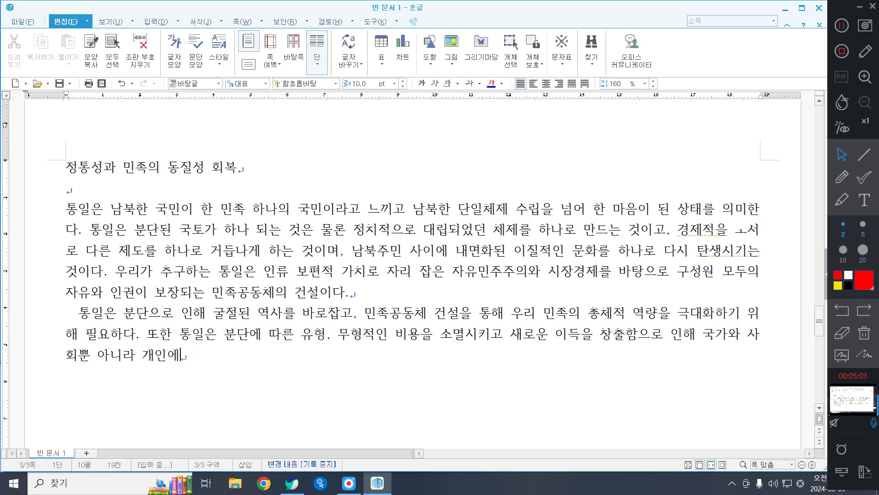
pyautogui.write('의 질을 향상')
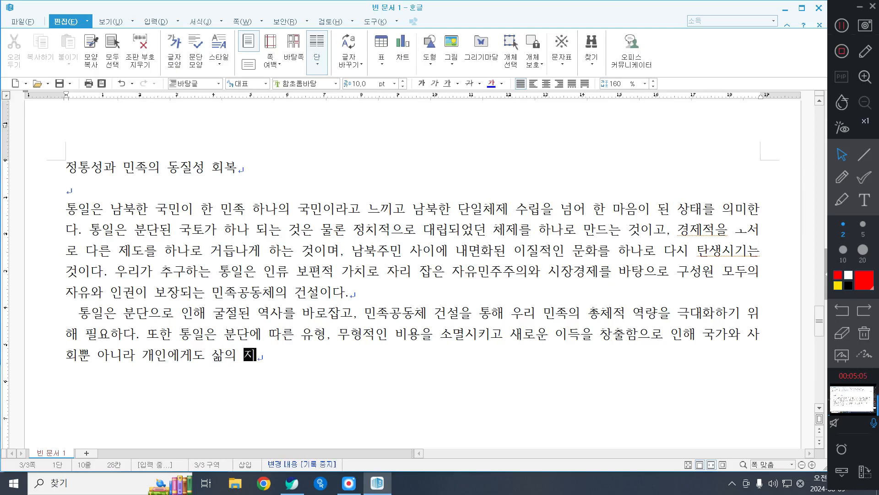
pyautogui.write('실 ')
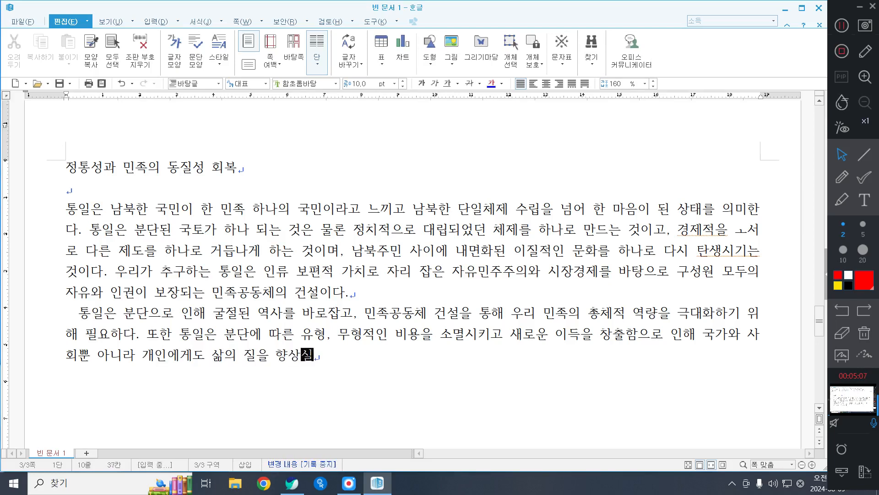
pyautogui.write('시킬 것이다. ㄱ')
pyautogui.write('개인적 차원에서 ')
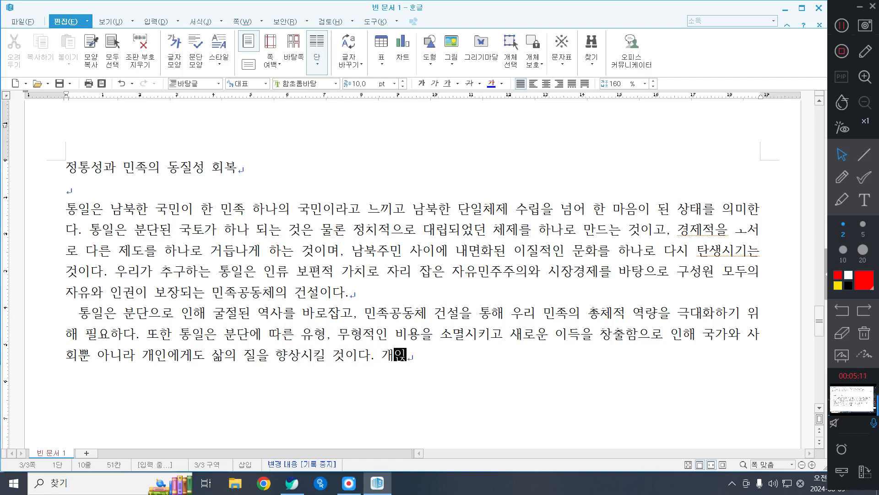
pyautogui.write('통일은 이산ㄱ')
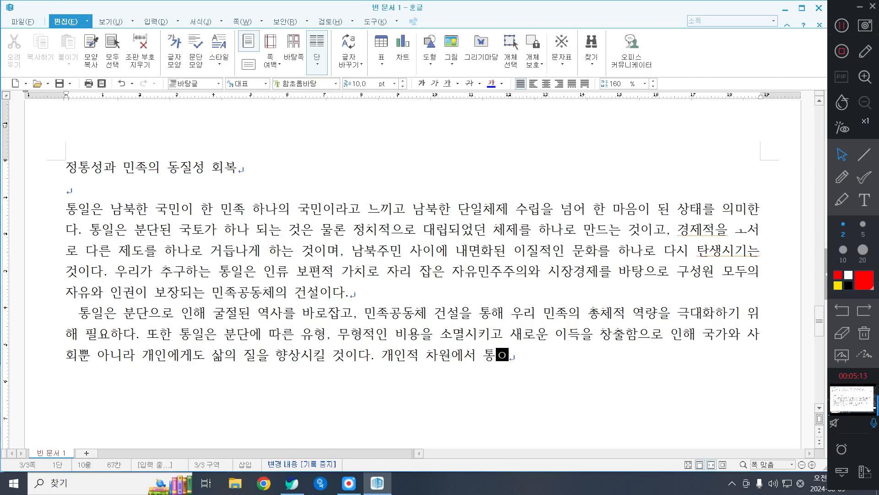
pyautogui.write('가족')
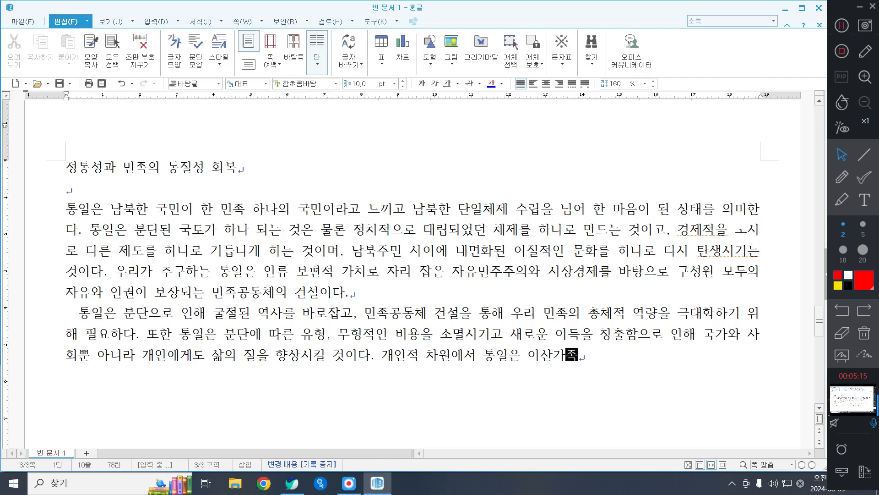
pyautogui.write('의 고토을 ㅎ')
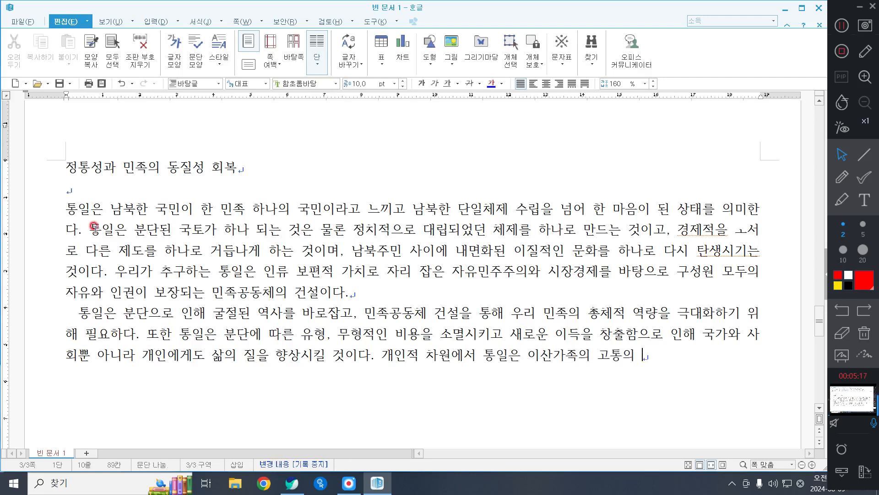
pyautogui.write('해')
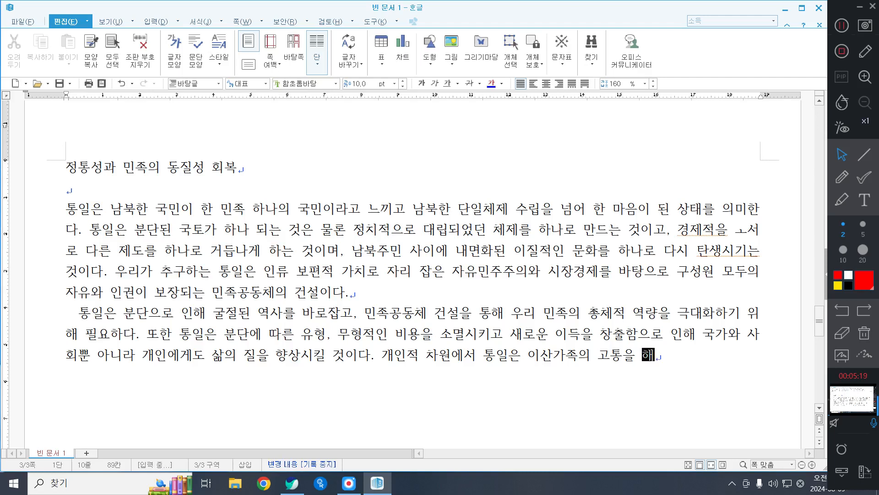
pyautogui.write('소하고 남북 간에')
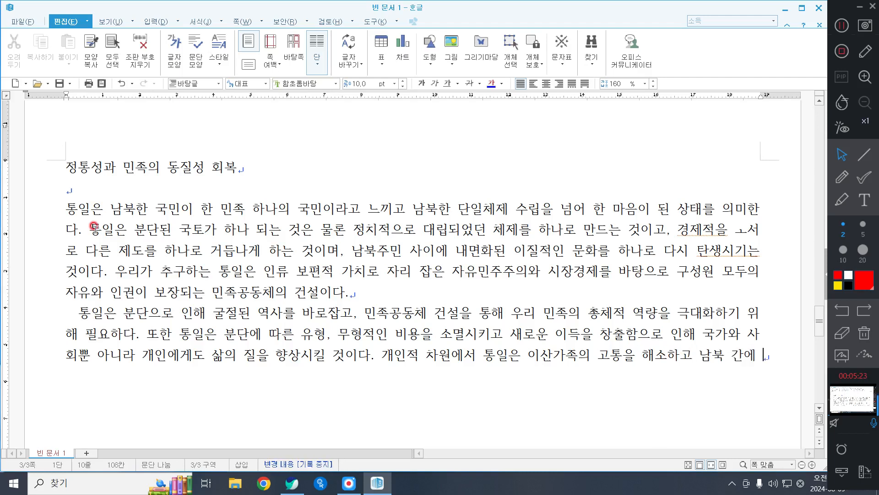
pyautogui.write(' 자유롭게 옥')
pyautogui.write('고 가')
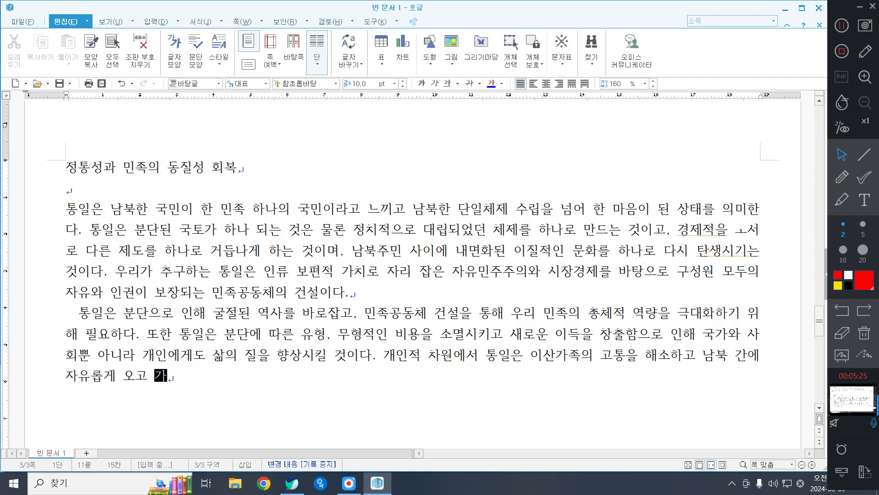
pyautogui.write('며 살 수 있는 ')
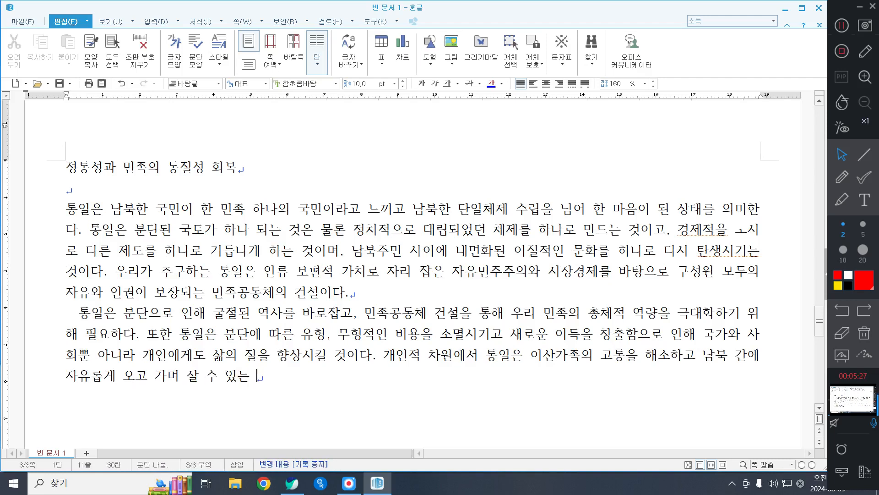
pyautogui.write('등의 다양하ㄴ 선택')
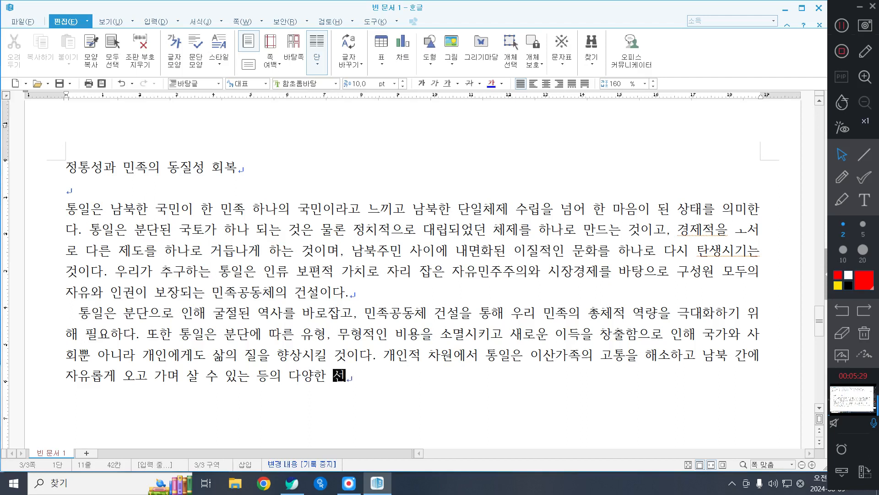
pyautogui.write('의 ')
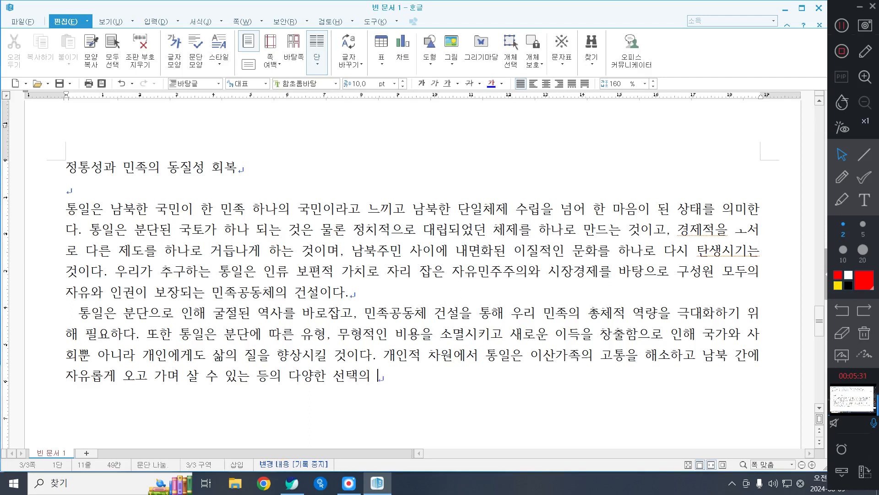
pyautogui.write('기회를 부여하며 인간적인 ')
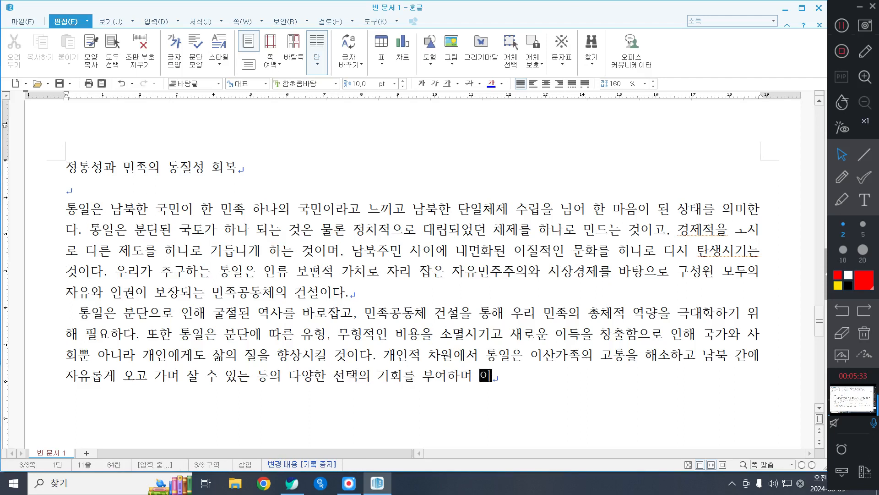
pyautogui.write('삶을 보장할 거')
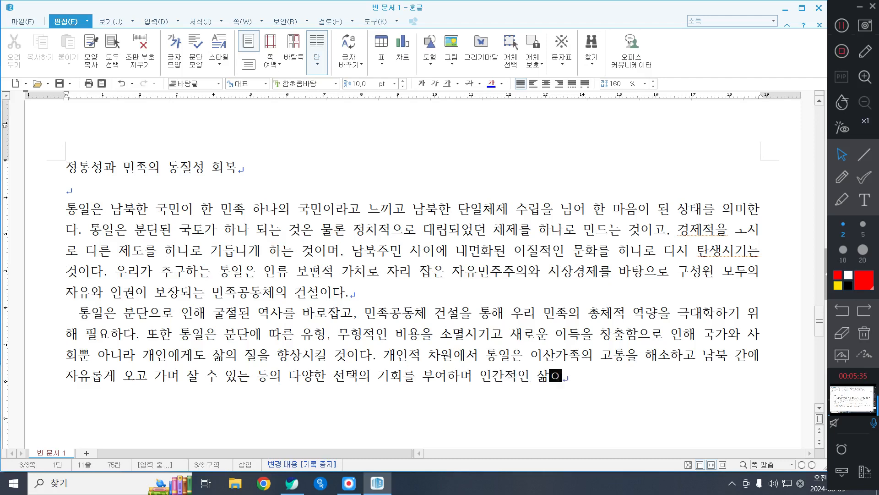
pyautogui.write('이다. 통일은')
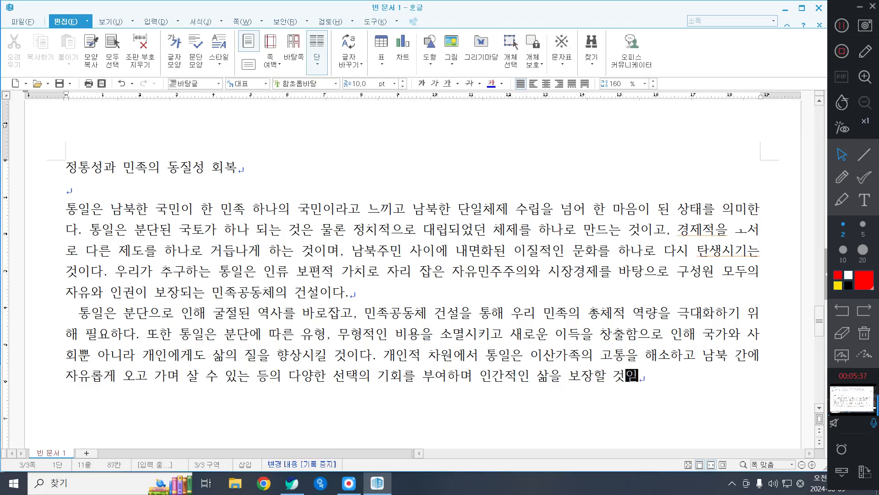
pyautogui.write(' 1')
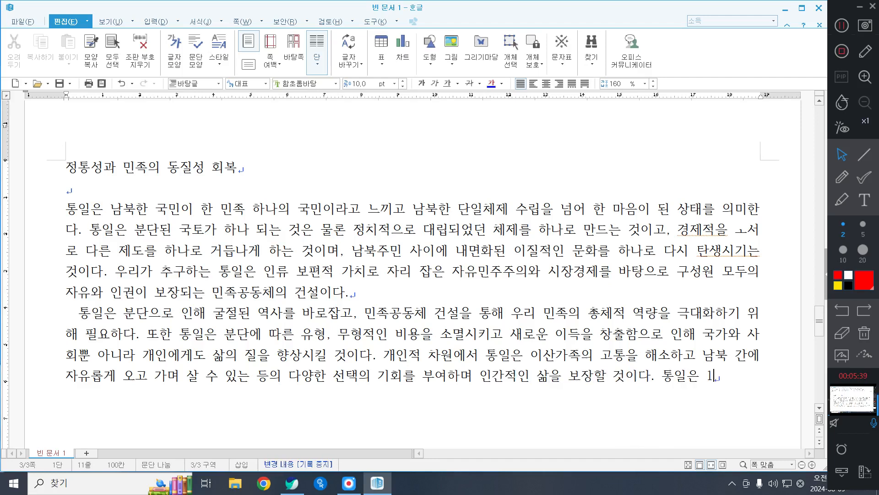
pyautogui.write('2')
# Step: Continue the fourth sentence with "21세기 한민족의 새로운 비상과"
pyautogui.press('BackSpace')
pyautogui.press('BackSpace')
pyautogui.write('21세기 한민족의 새')
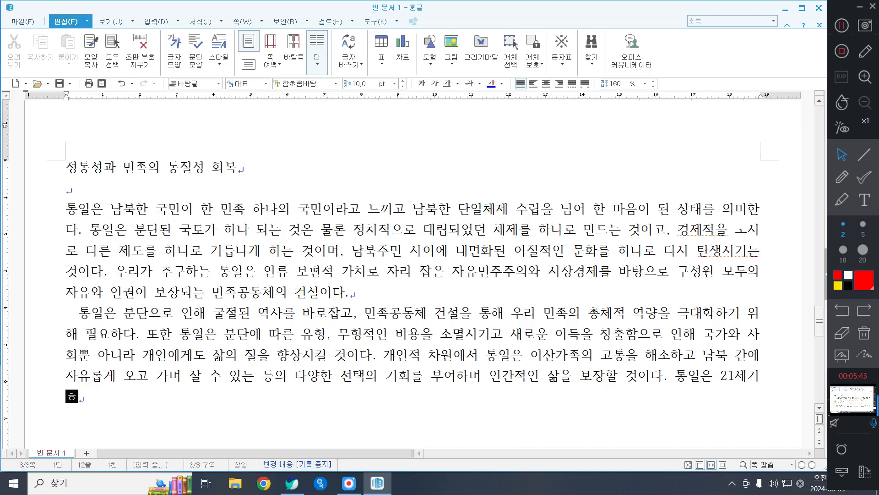
pyautogui.write('로운 비상과 ')
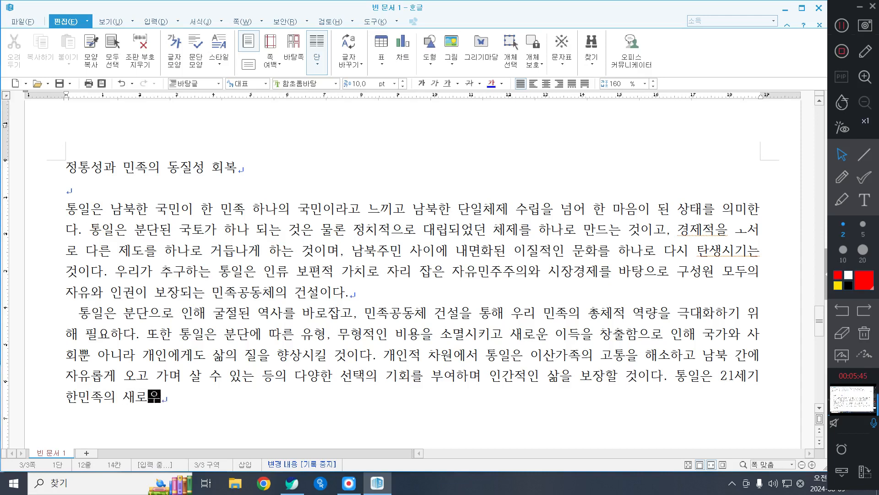
pyautogui.write('선진일ㄹ')
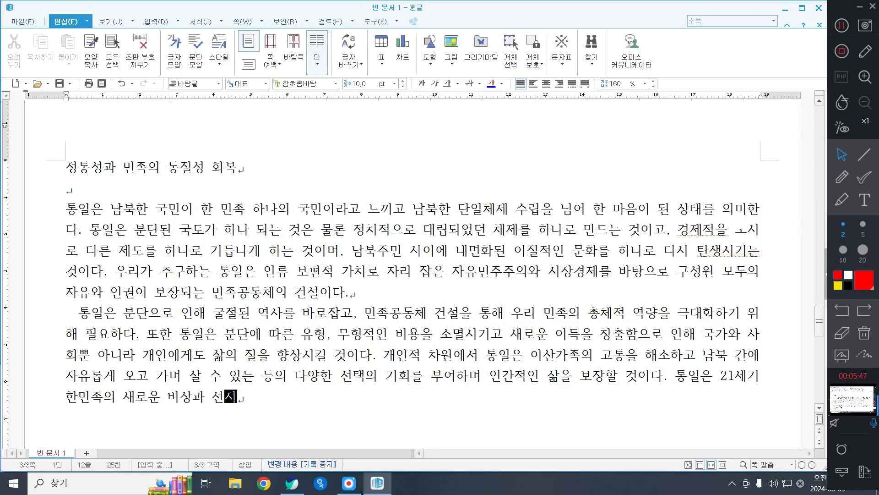
pyautogui.write('류국')
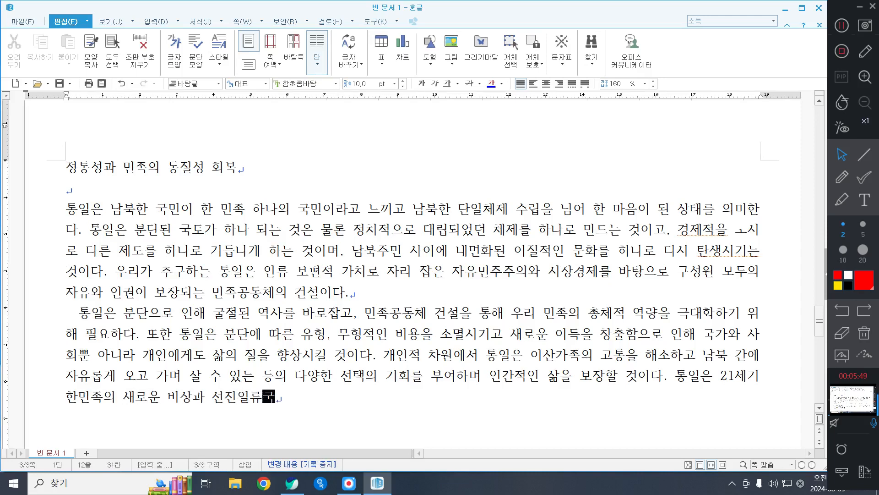
pyautogui.write('가로 도야하기 위한 수')
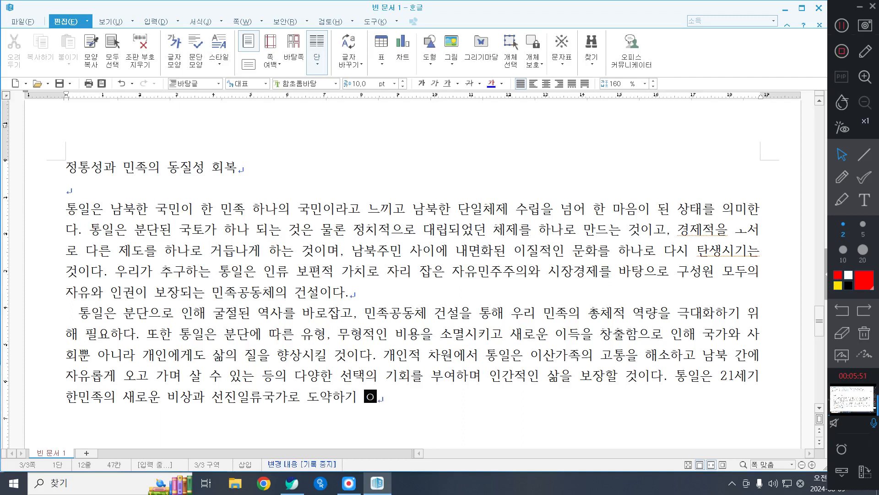
pyautogui.write('단으로')
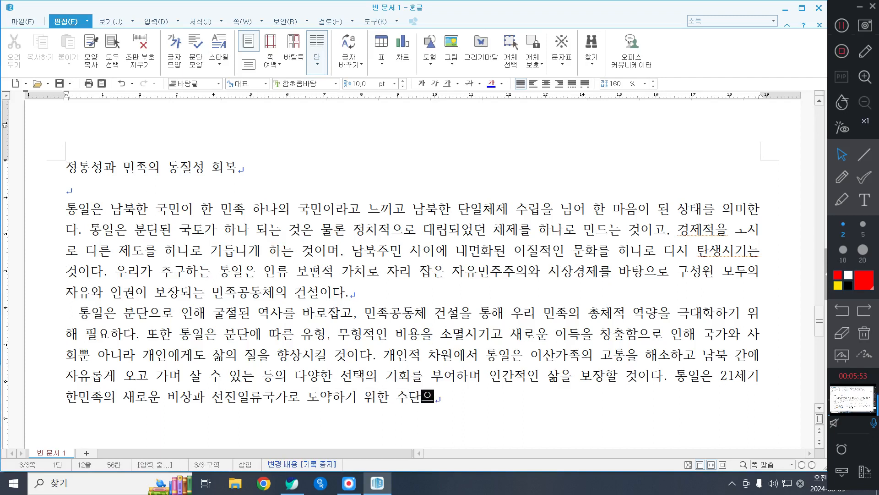
# Step: Finish the fourth sentence with "선진일류국가로 도약하기 위한 수단으로서 필요하다."
pyautogui.press('BackSpace')
pyautogui.write('ㅅ')
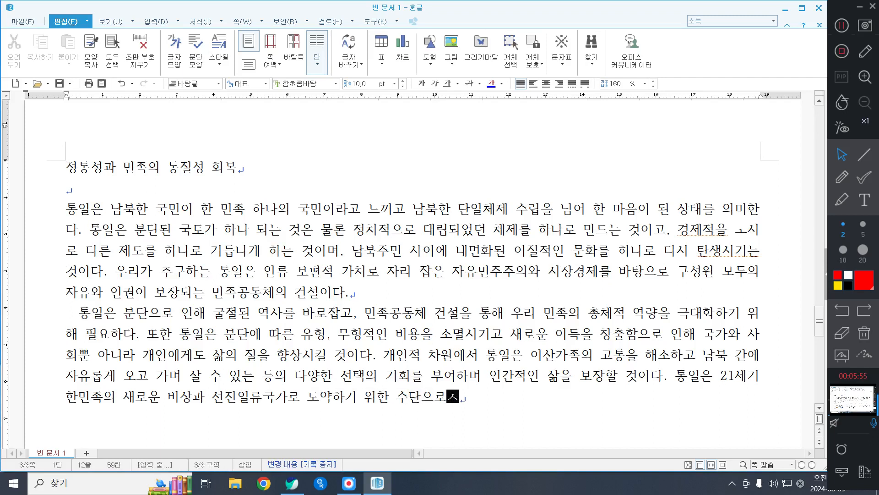
pyautogui.write('ㅓ 필요하')
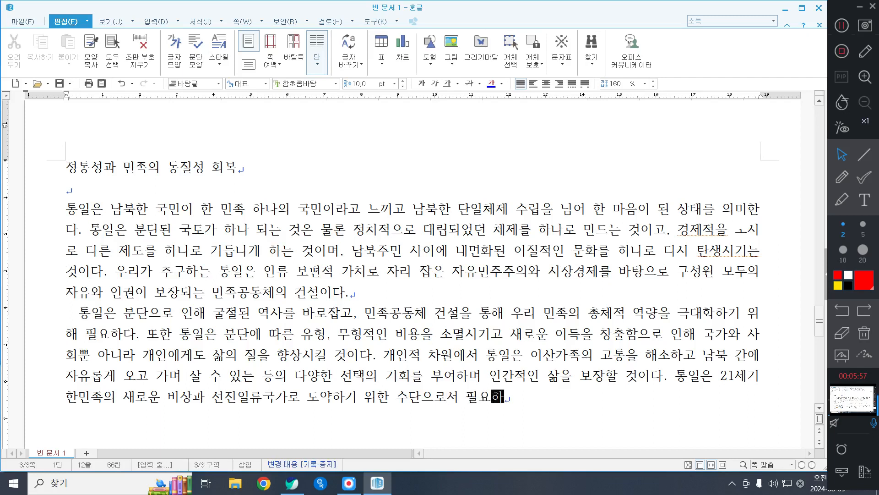
pyautogui.write('다.')
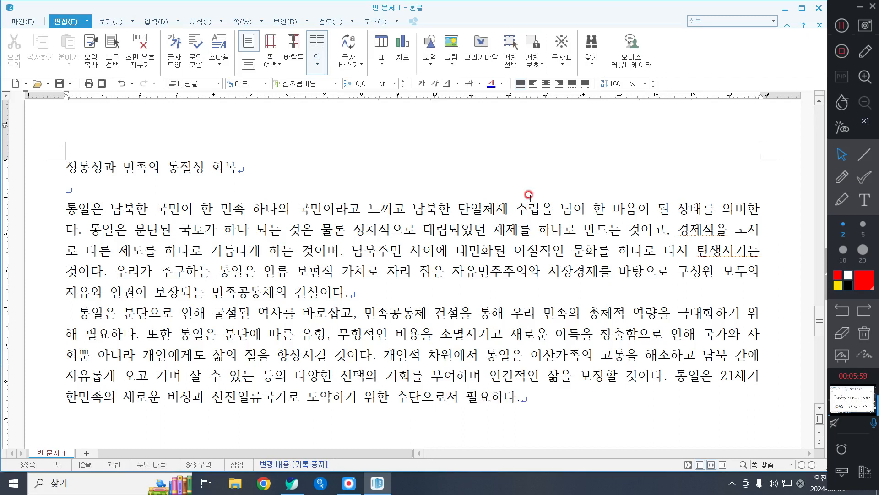
# Step: Correct the typos in the first body paragraph so the phrases read "탄생시키는" and "경제적으로 서로"
pyautogui.click(746, 251)
pyautogui.press('BackSpace')
pyautogui.write('키')
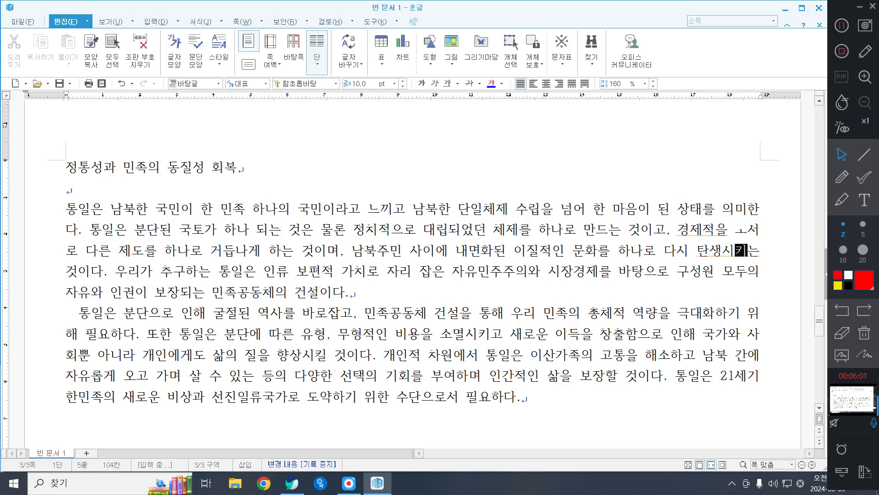
pyautogui.click(736, 230)
pyautogui.press('BackSpace')
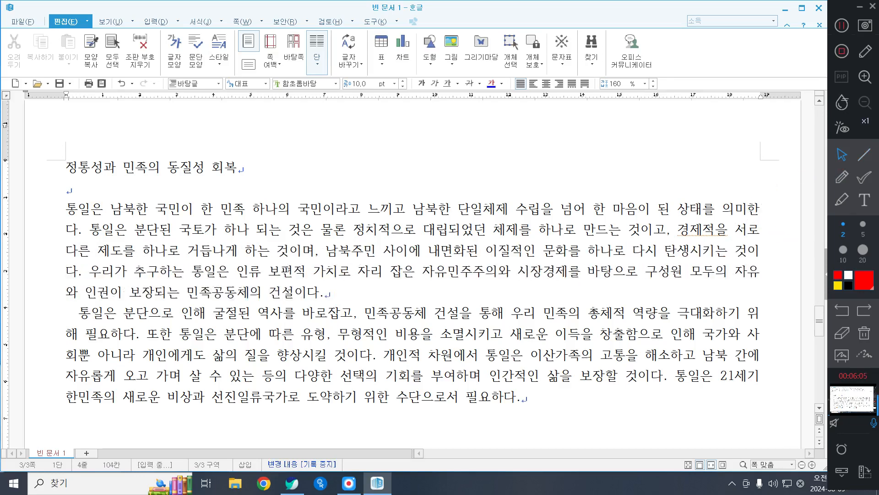
pyautogui.press('BackSpace')
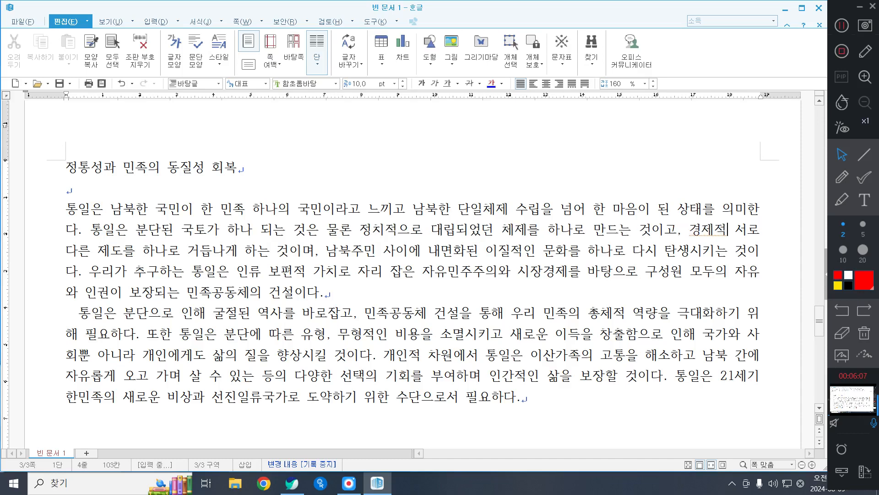
pyautogui.write('으로')
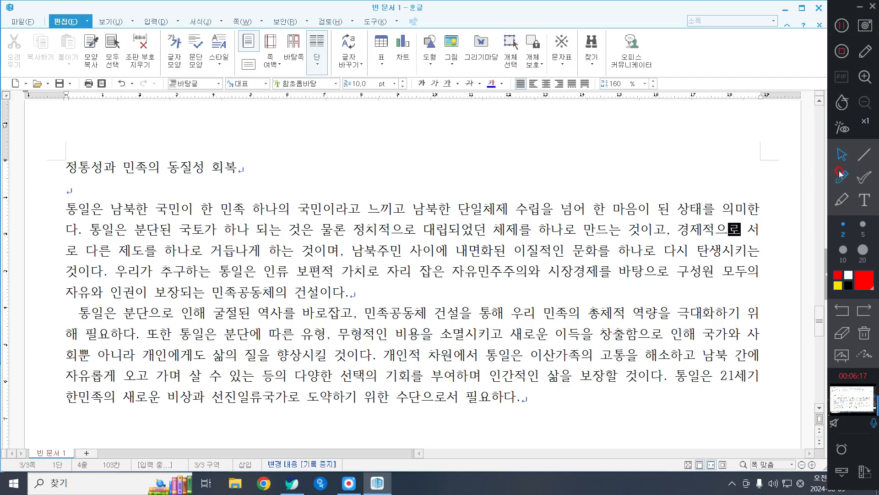
pyautogui.click(845, 27)
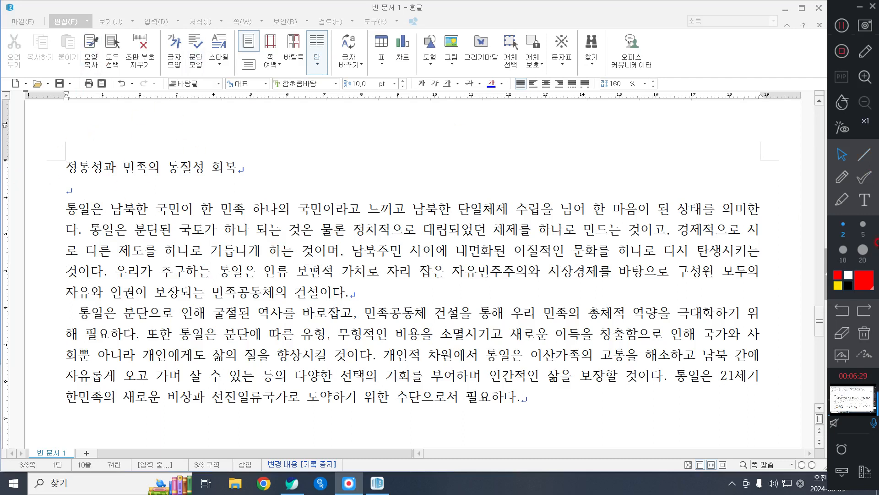
pyautogui.click(855, 160)
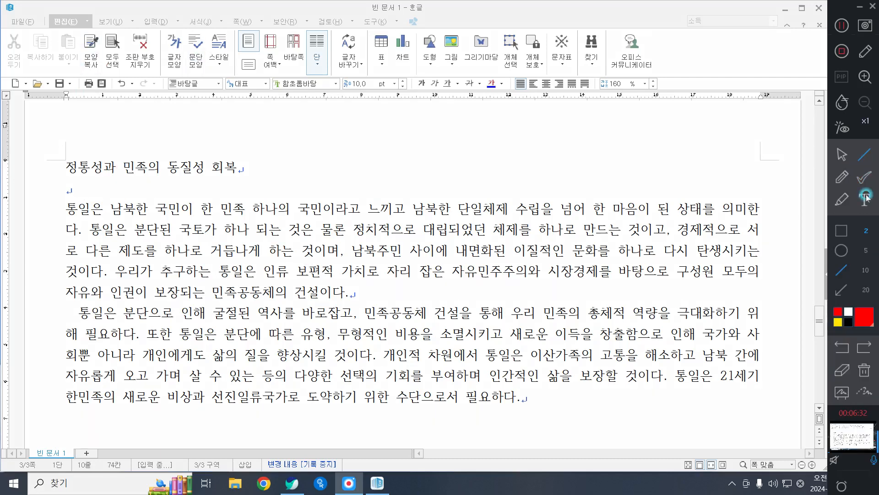
pyautogui.click(835, 158)
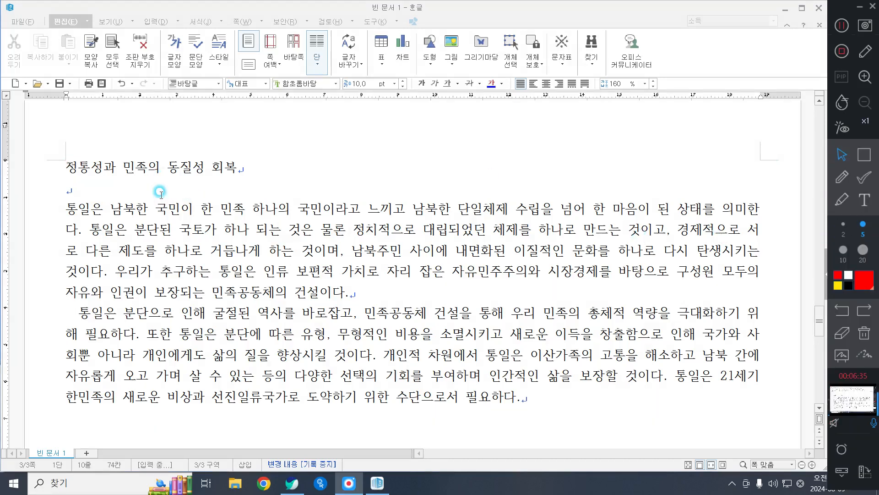
# Step: Change the font of the heading "정통성과 민족의 동질성 회복" to 굴림
pyautogui.moveTo(67, 166); pyautogui.dragTo(286, 166)
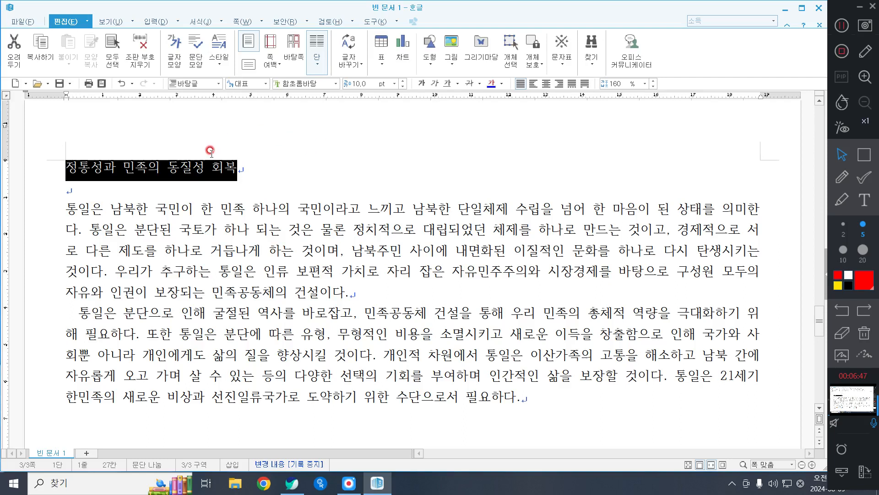
pyautogui.click(334, 84)
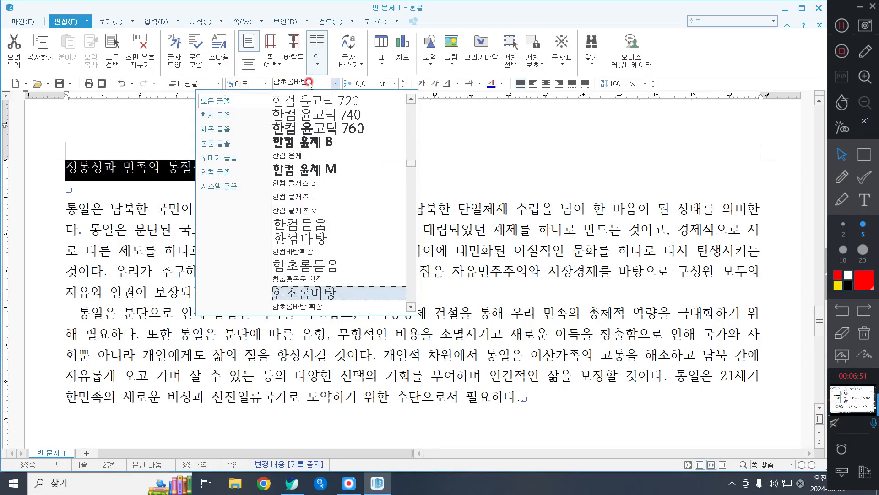
pyautogui.click(339, 84)
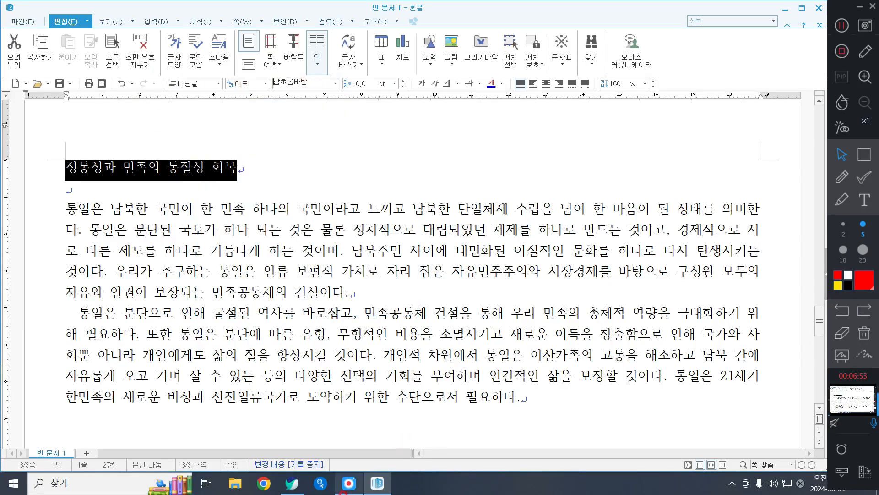
pyautogui.click(322, 482)
pyautogui.click(337, 84)
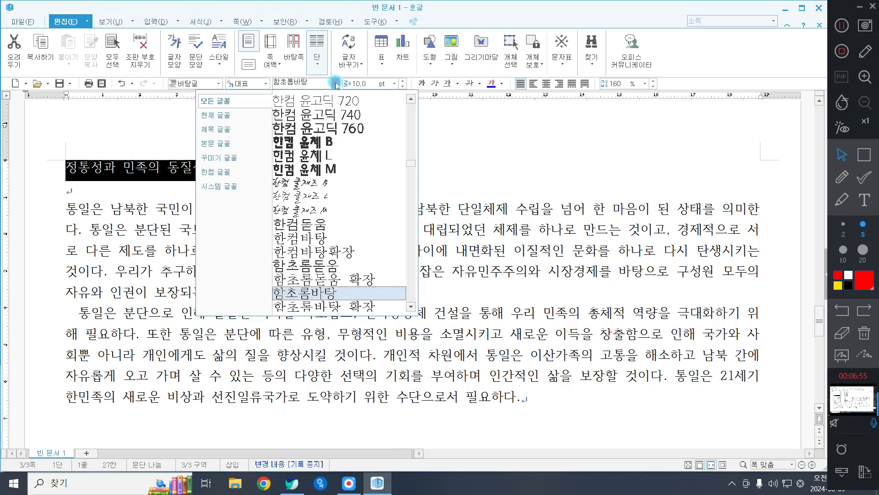
pyautogui.click(227, 101)
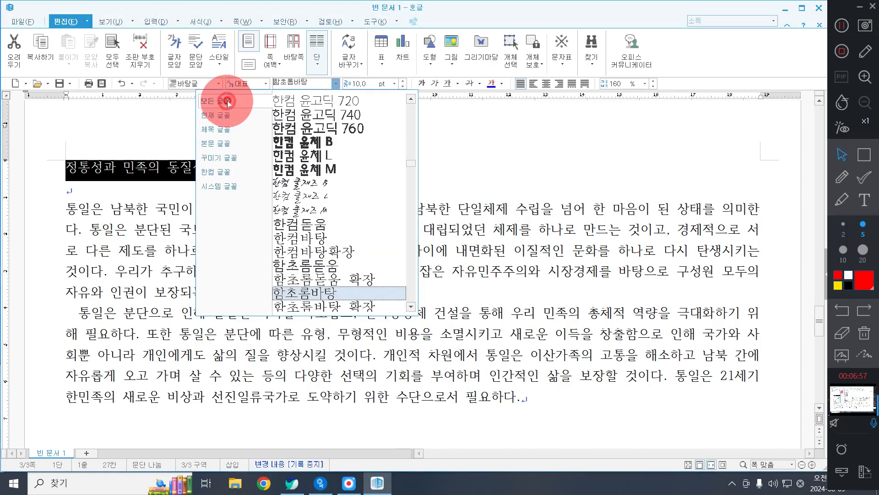
pyautogui.scroll(4, 349, 202)
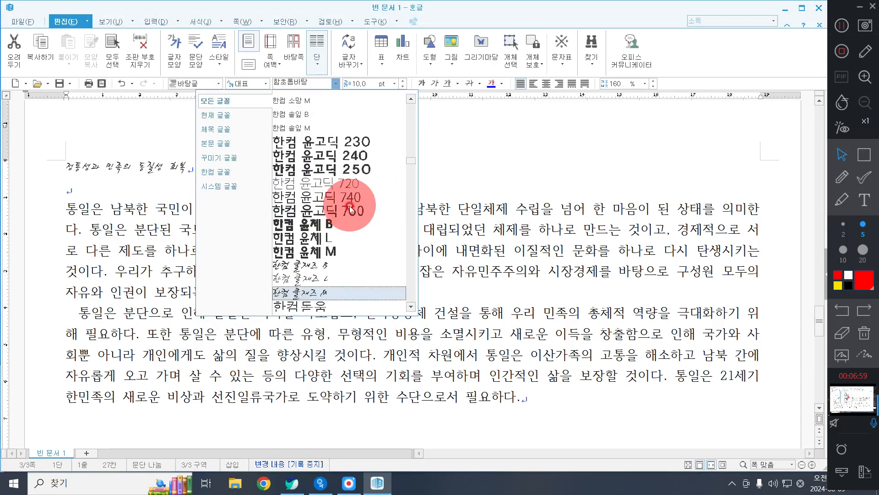
pyautogui.scroll(3, 367, 192)
pyautogui.moveTo(410, 155); pyautogui.dragTo(411, 110)
pyautogui.scroll(-2, 311, 192)
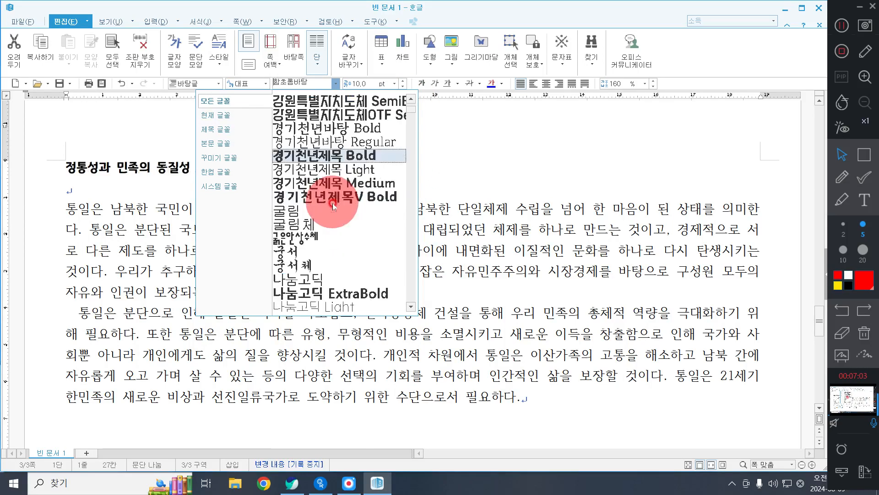
pyautogui.click(319, 210)
# Step: Format the heading at 18 pt in bold and centre it on the page
pyautogui.click(395, 83)
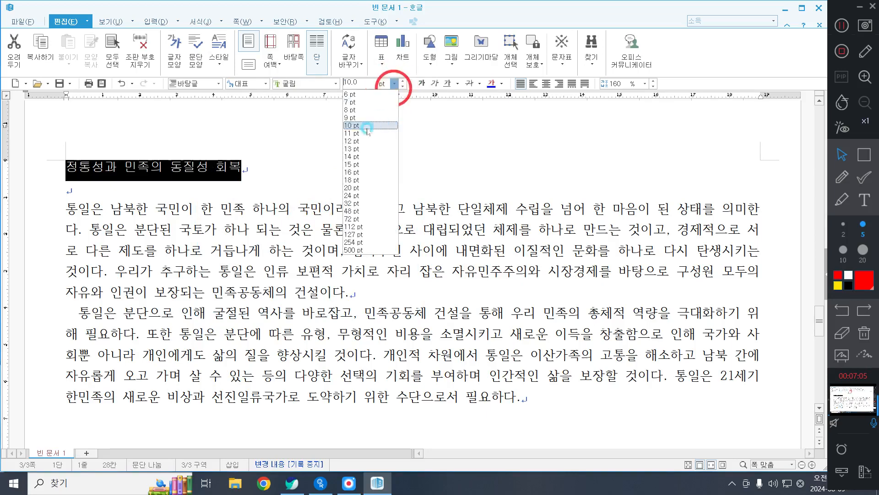
pyautogui.click(353, 180)
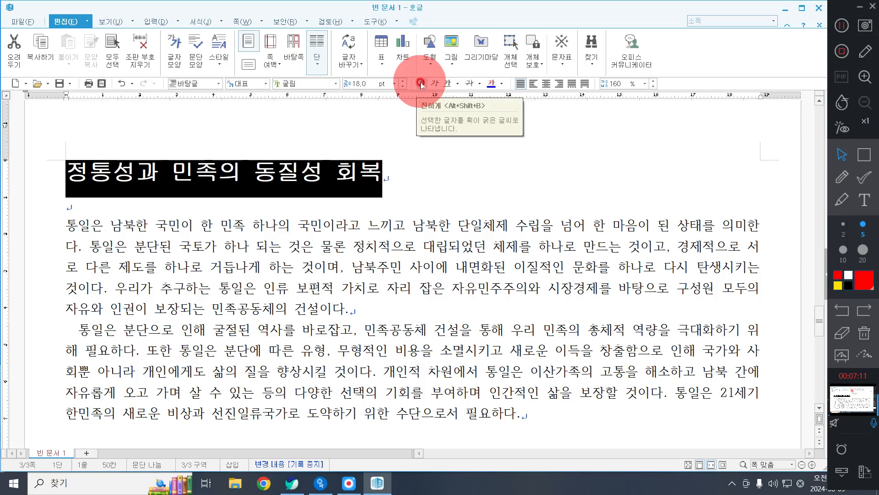
pyautogui.click(547, 84)
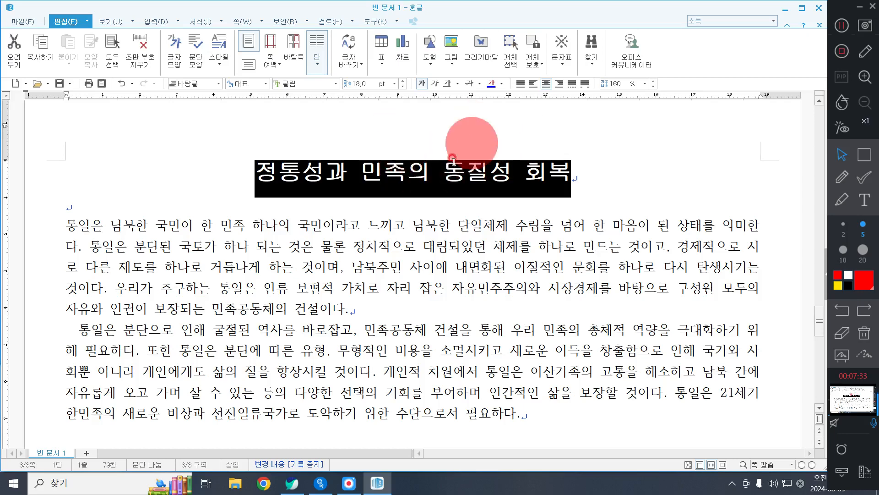
# Step: Add the ruby text "통일한국" above the heading "정통성과 민족의 동질성 회복"
pyautogui.click(153, 22)
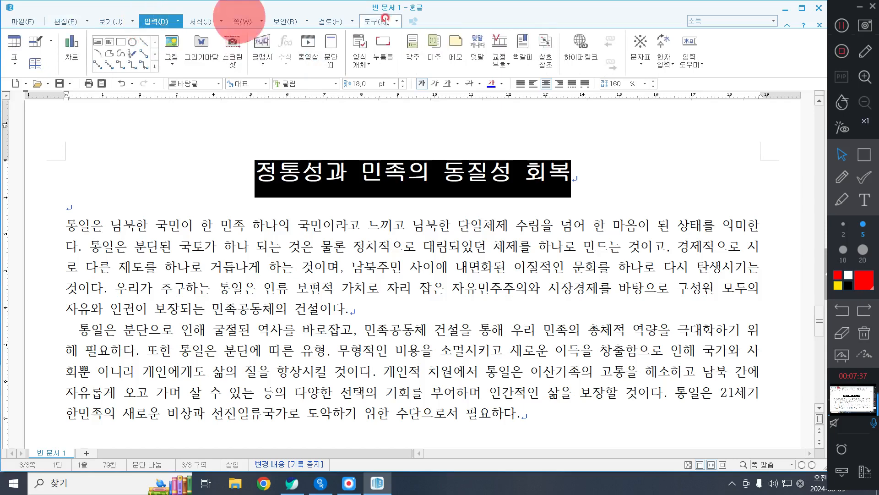
pyautogui.click(472, 41)
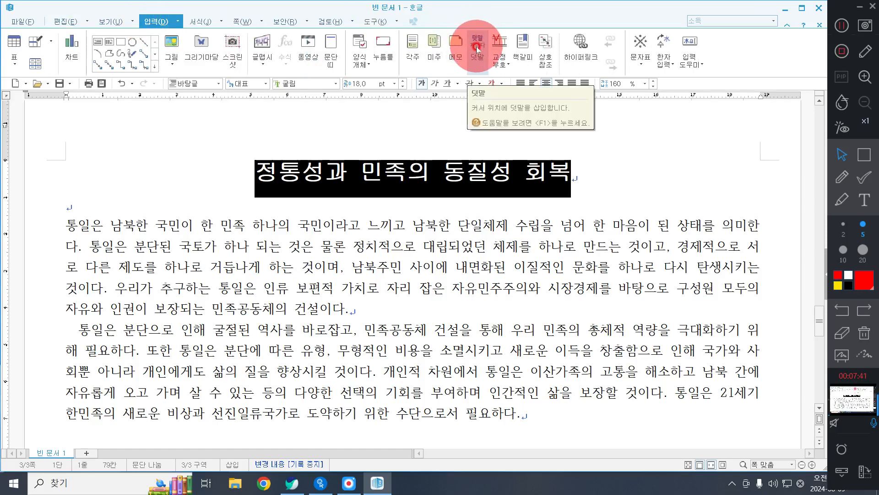
pyautogui.click(476, 44)
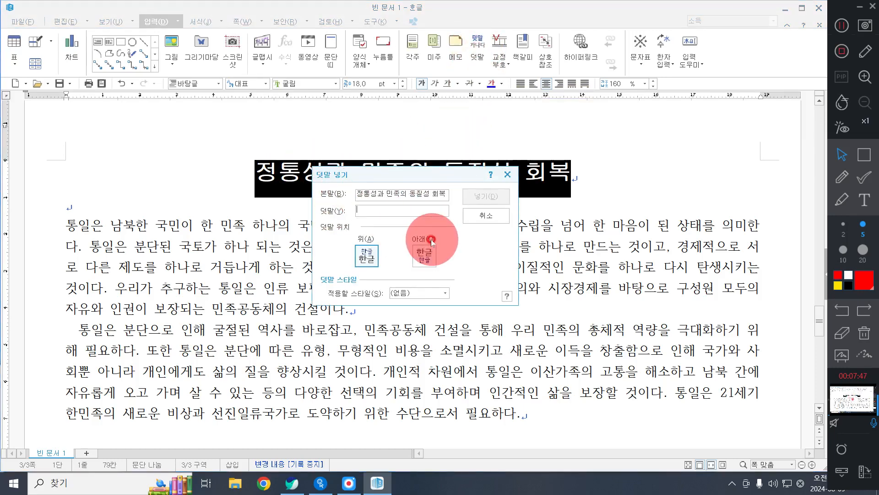
pyautogui.write('통')
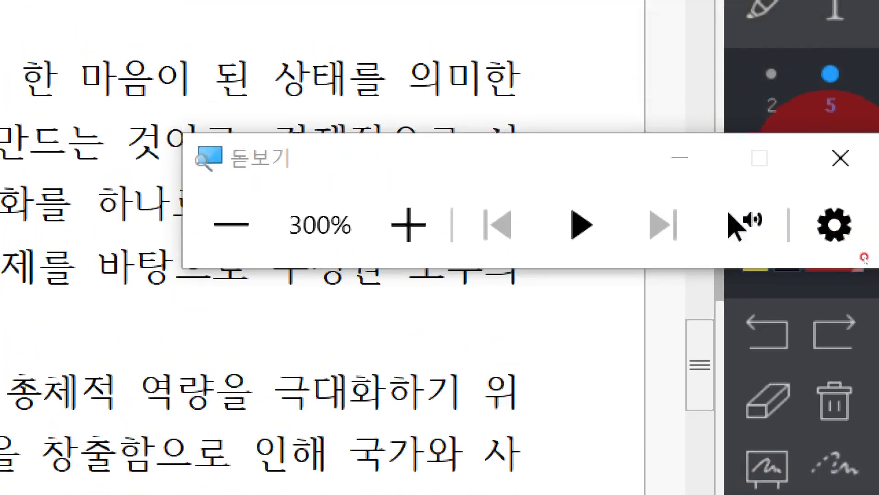
pyautogui.click(839, 157)
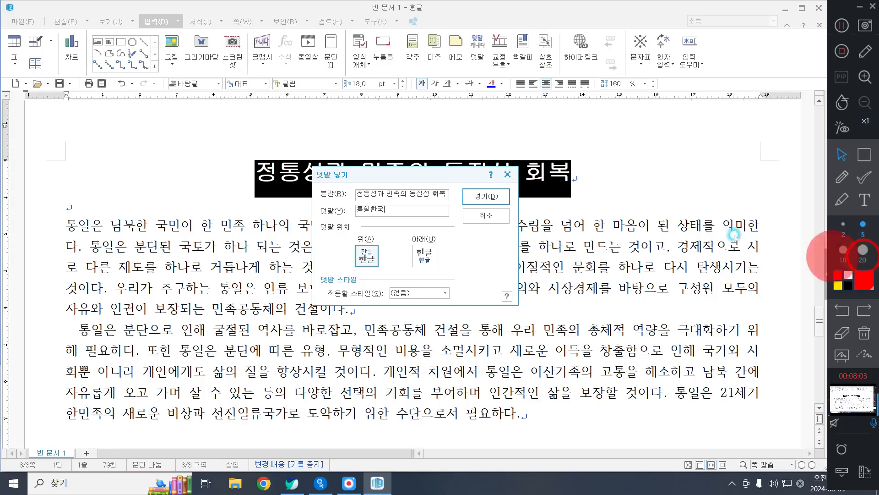
pyautogui.click(504, 197)
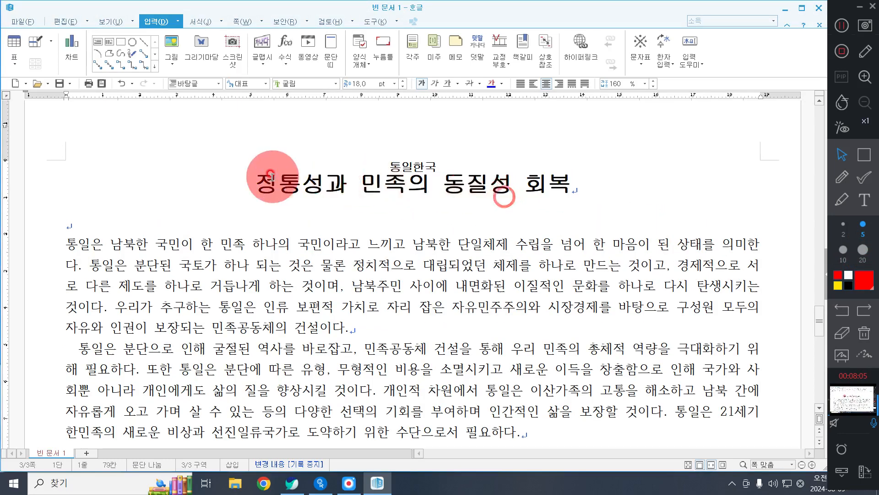
# Step: Insert a bookmark named "통일" at the start of the heading and check it in the bookmark list
pyautogui.click(256, 180)
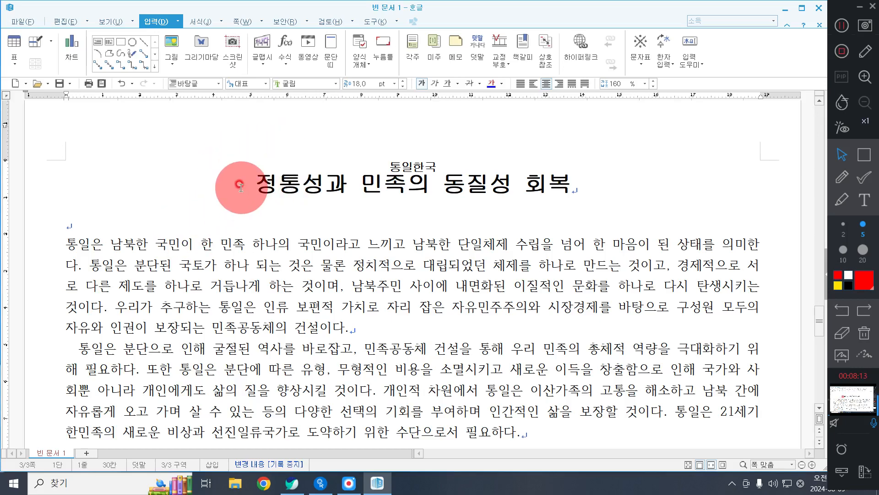
pyautogui.click(524, 56)
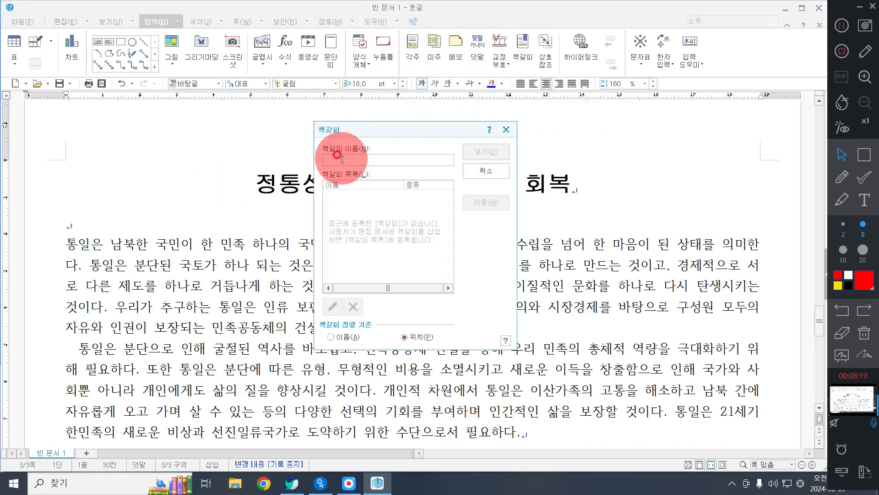
pyautogui.write('토')
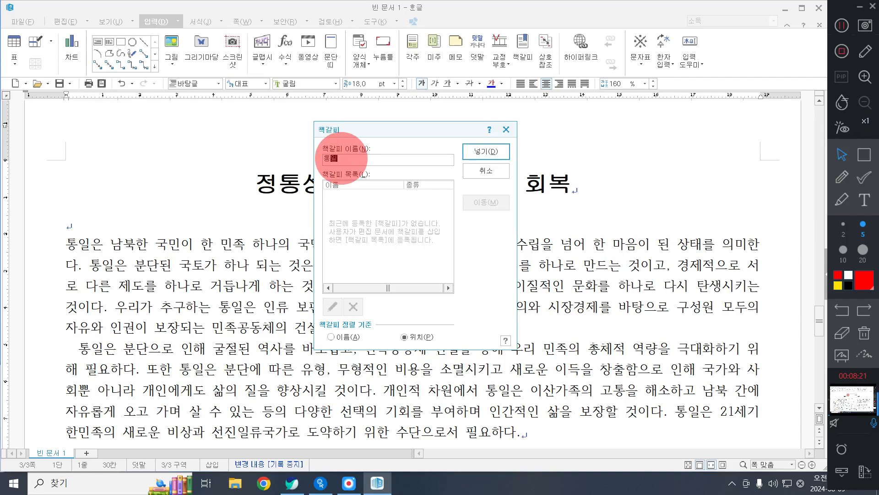
pyautogui.click(347, 174)
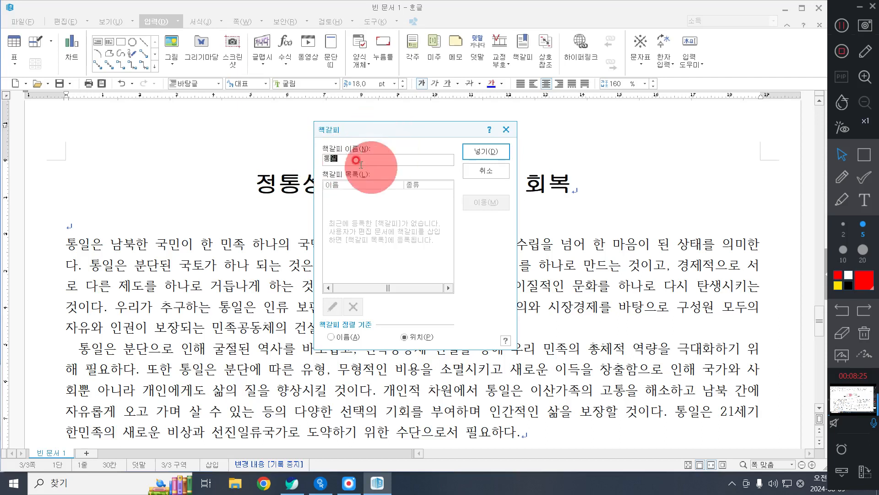
pyautogui.click(464, 152)
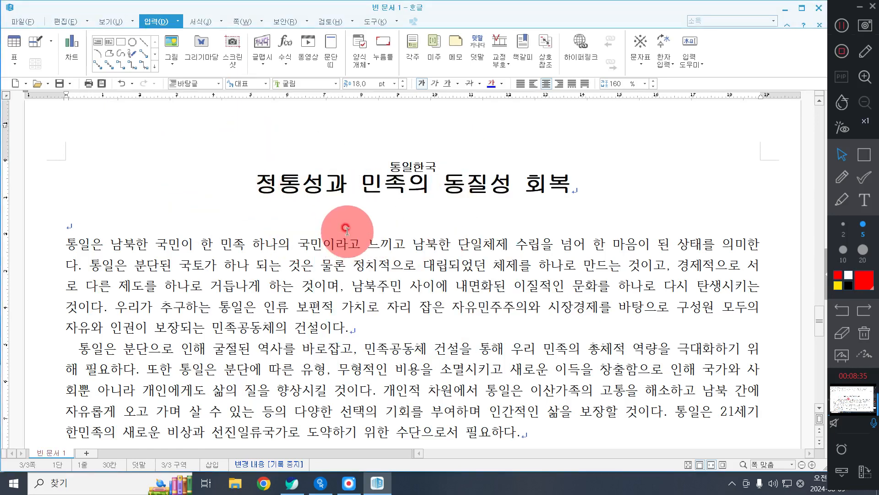
pyautogui.click(527, 50)
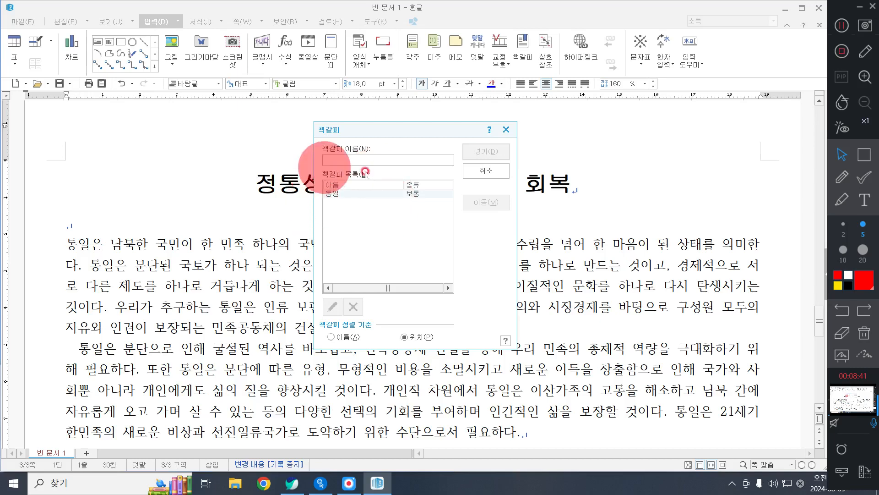
pyautogui.click(497, 174)
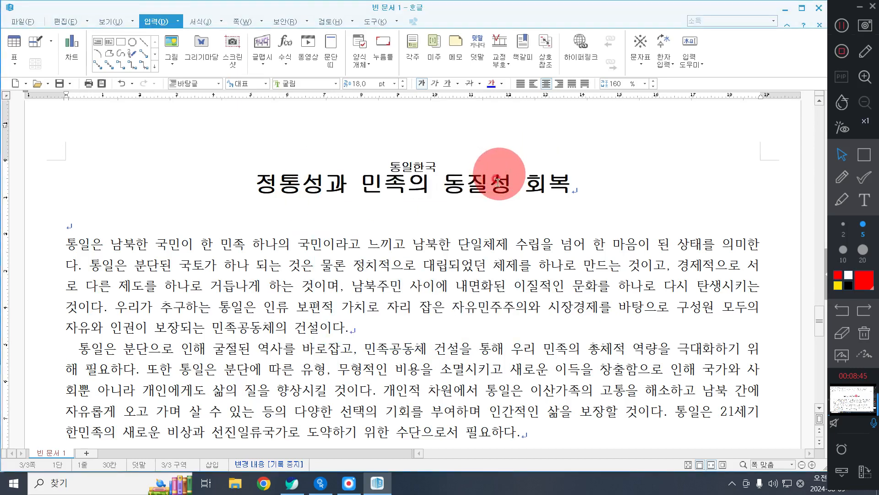
pyautogui.click(865, 153)
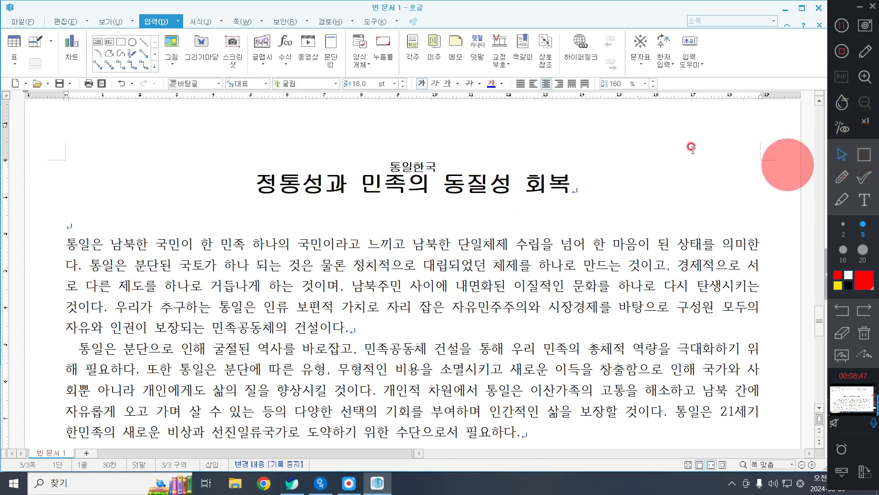
pyautogui.moveTo(588, 119)
pyautogui.mouseDown()
pyautogui.moveTo(779, 149)
pyautogui.moveTo(776, 164)
pyautogui.moveTo(777, 157)
pyautogui.mouseUp()
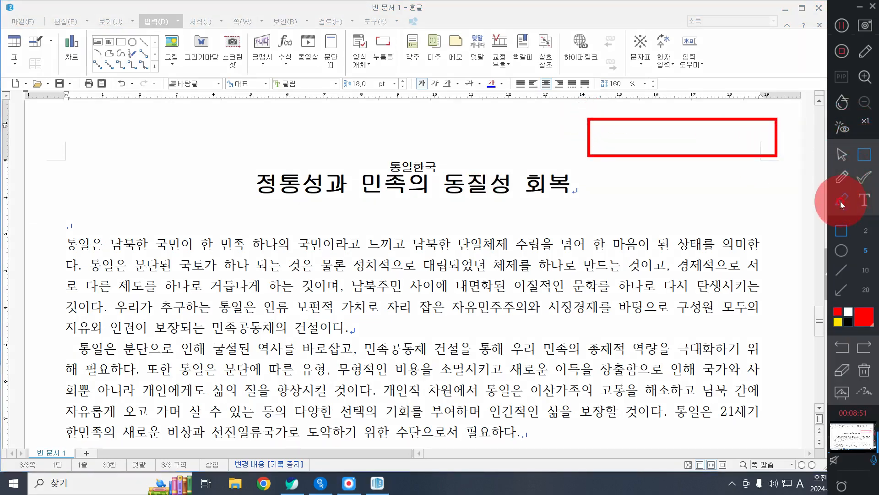
pyautogui.click(864, 369)
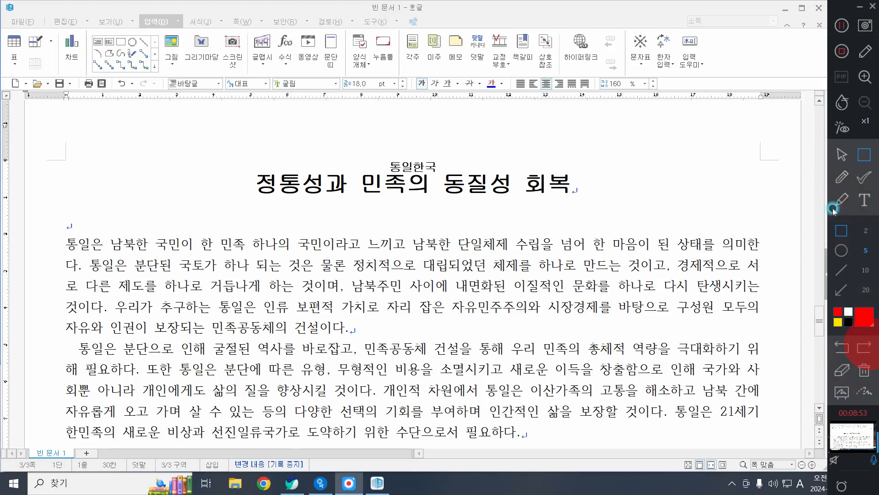
pyautogui.click(842, 154)
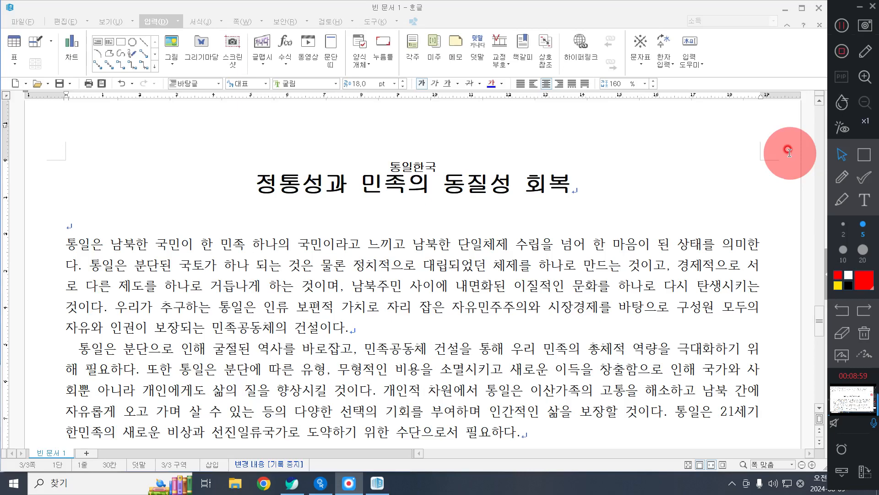
# Step: Add a page header for both odd and even pages using the "모양 없음" layout
pyautogui.click(245, 22)
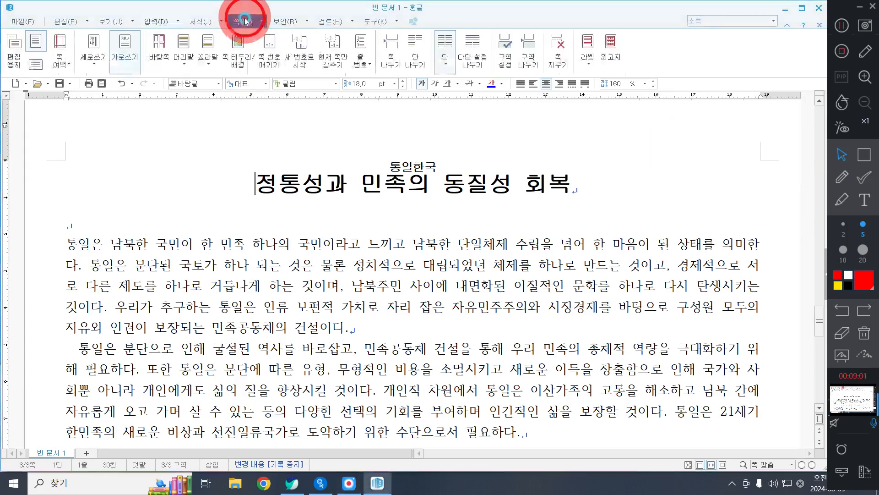
pyautogui.scroll(2, 265, 90)
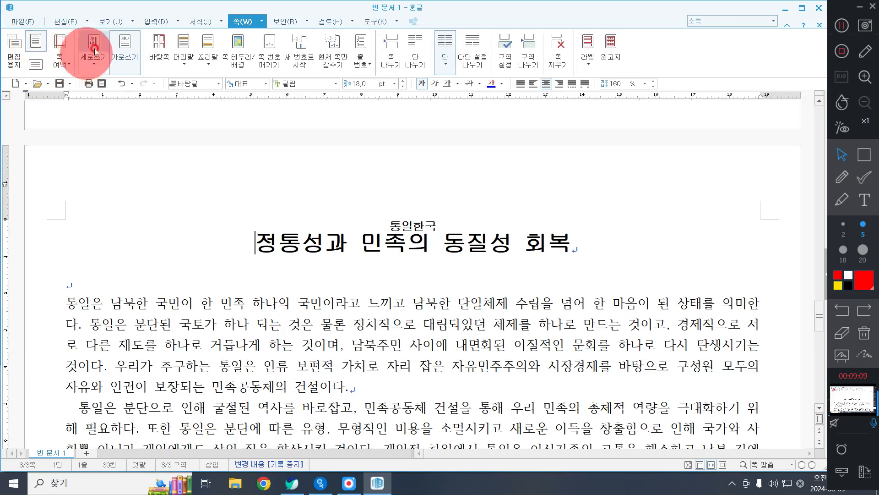
pyautogui.click(188, 64)
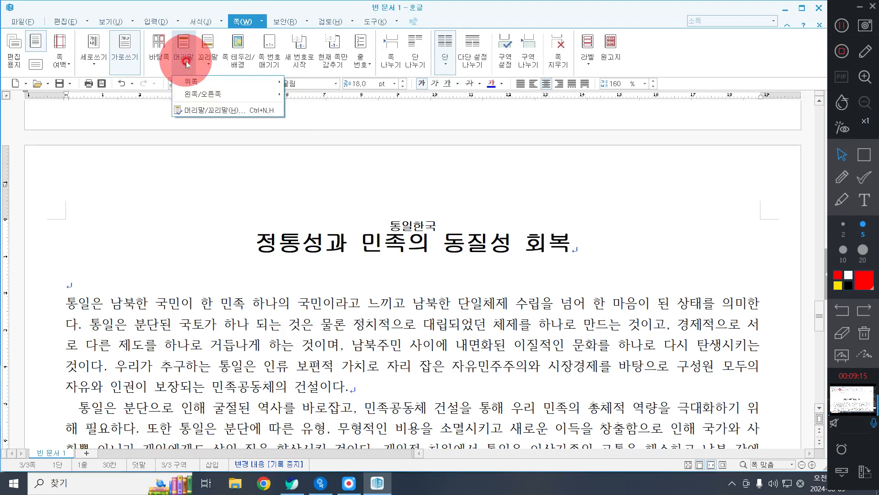
pyautogui.click(195, 82)
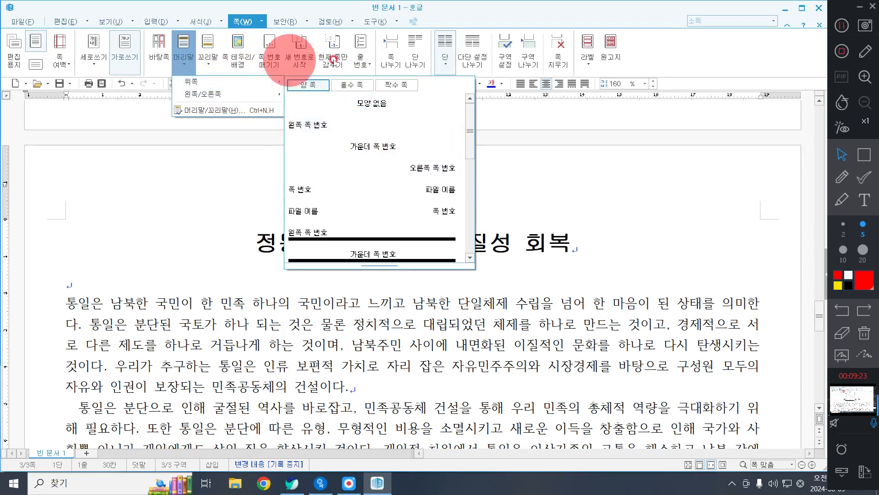
pyautogui.click(375, 104)
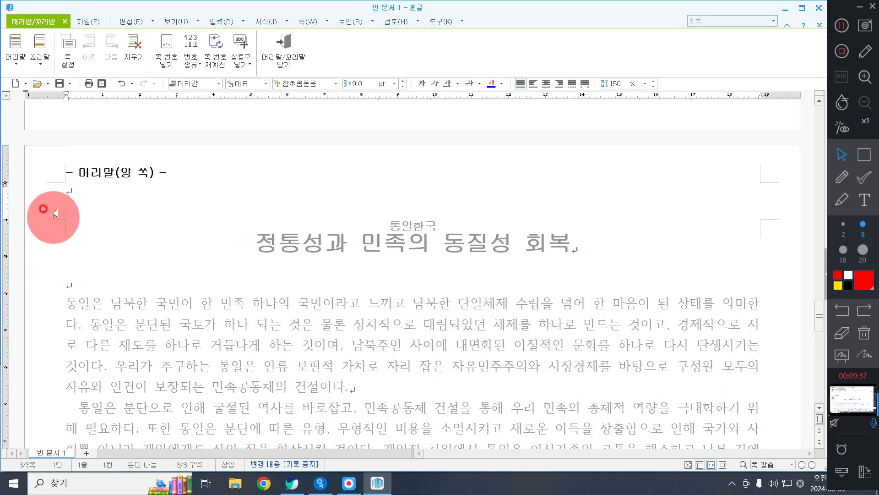
# Step: Enter "통일 우리의 미래" as the header text, correcting the mistyped second word to "우리의"
pyautogui.click(130, 187)
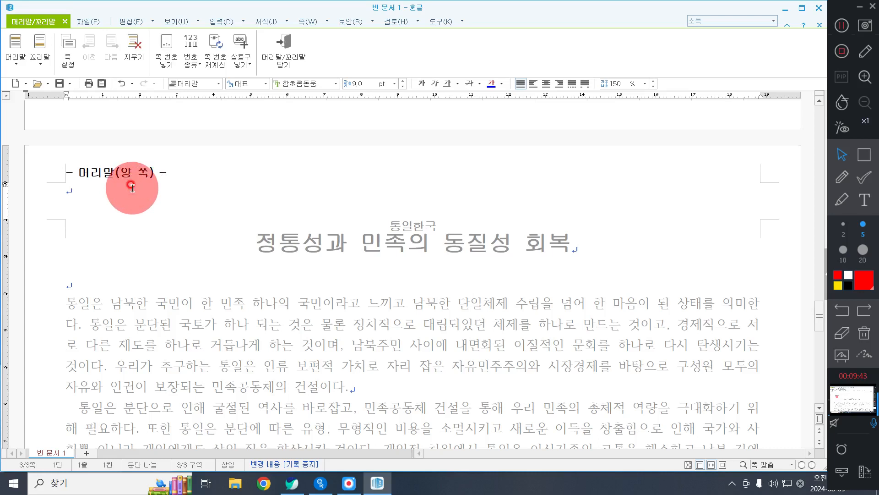
pyautogui.write('통일')
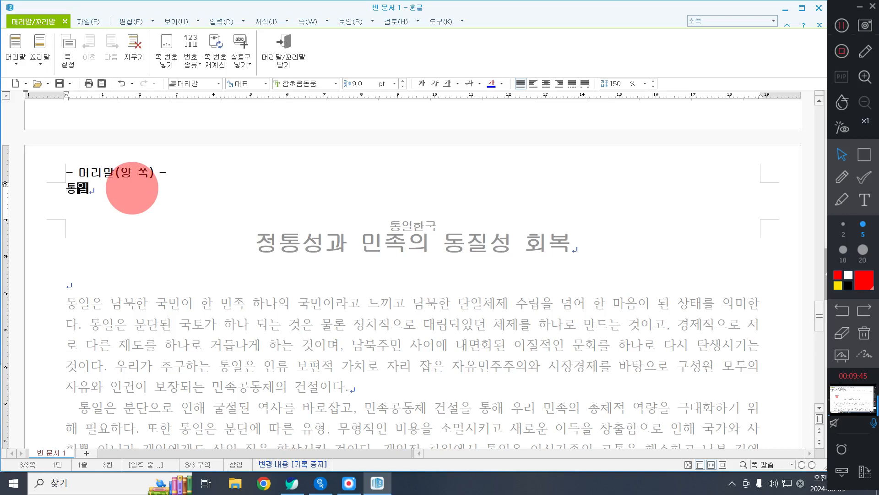
pyautogui.write(' 읍의 밀')
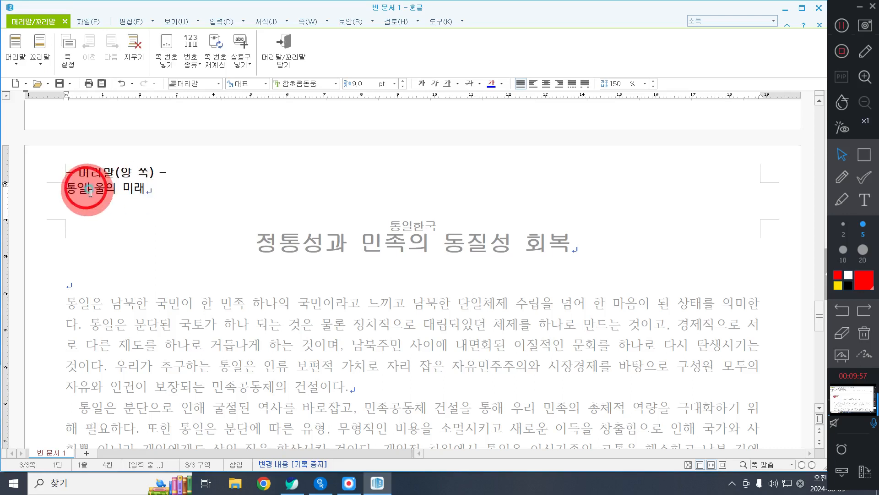
pyautogui.click(109, 190)
pyautogui.press('BackSpace')
pyautogui.write('우')
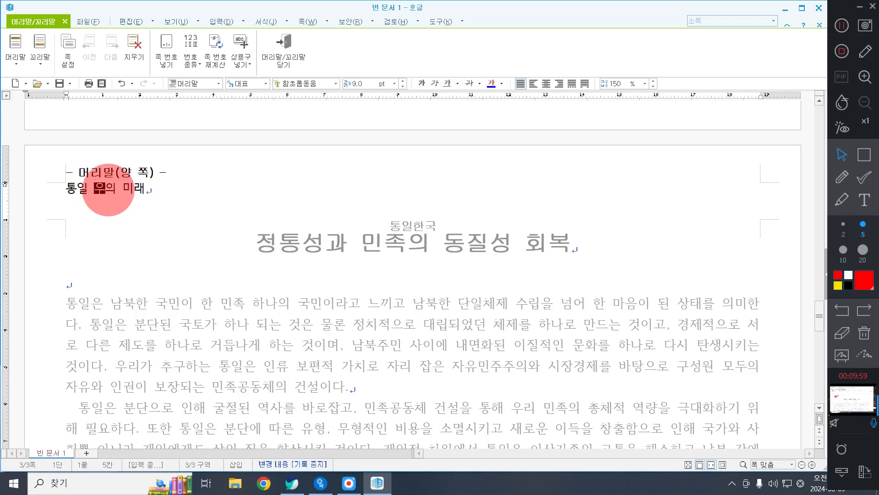
pyautogui.write('리')
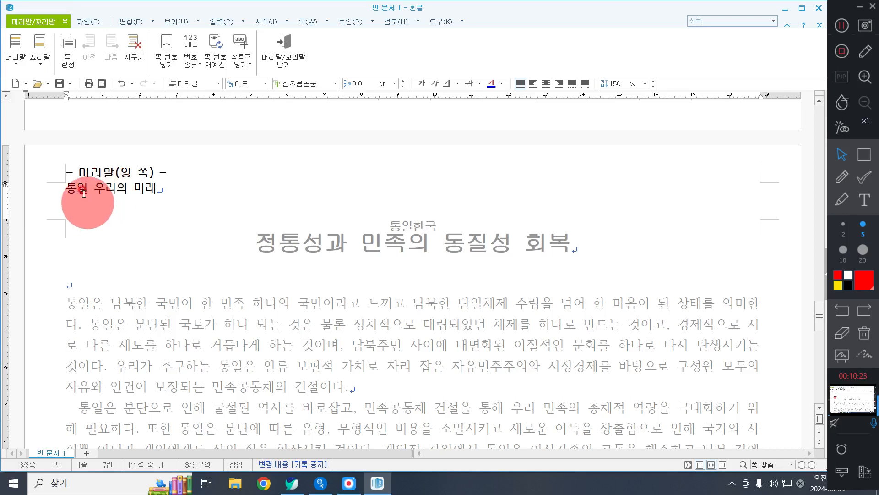
# Step: Format the header text "통일 우리의 미래" in the 돋움 font at 10 pt
pyautogui.click(56, 188)
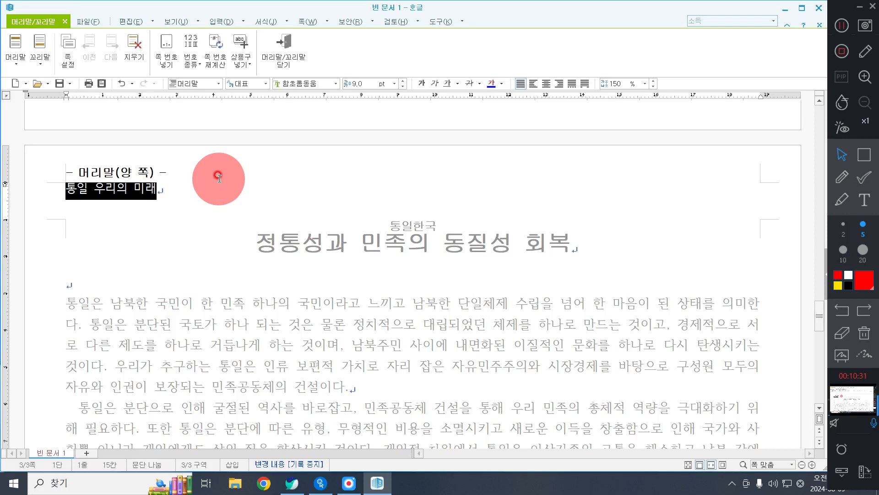
pyautogui.click(337, 83)
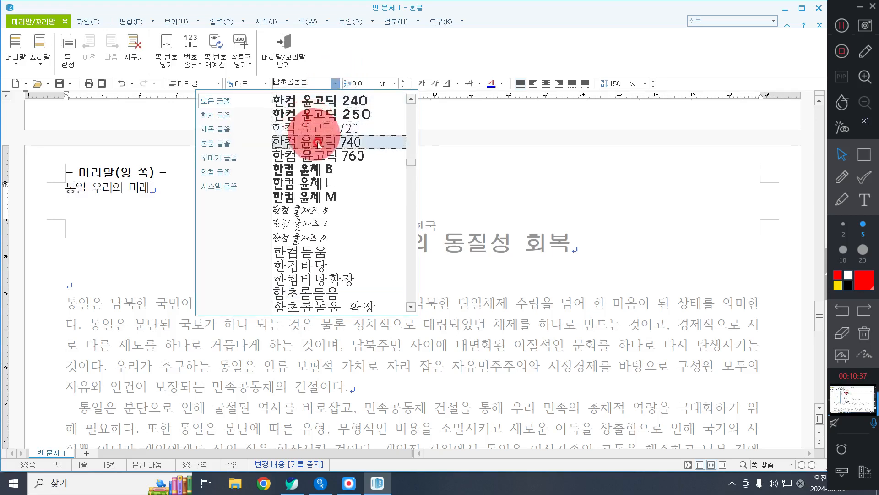
pyautogui.scroll(15, 319, 145)
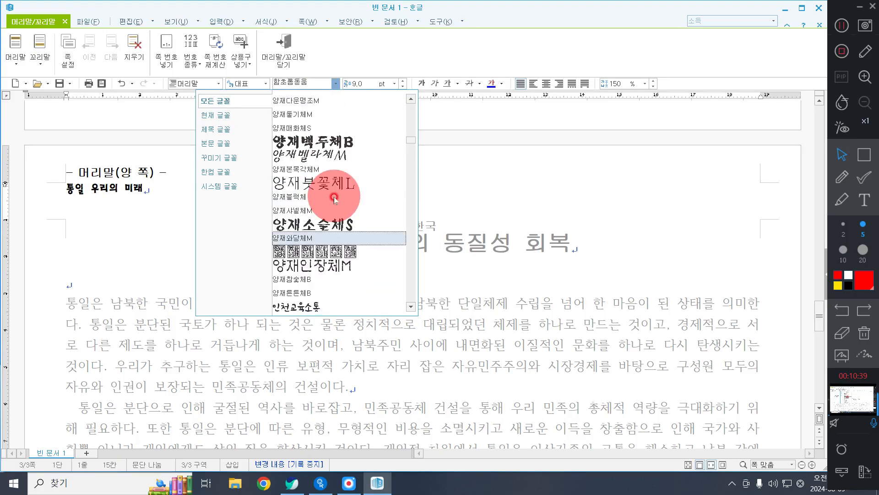
pyautogui.scroll(15, 334, 200)
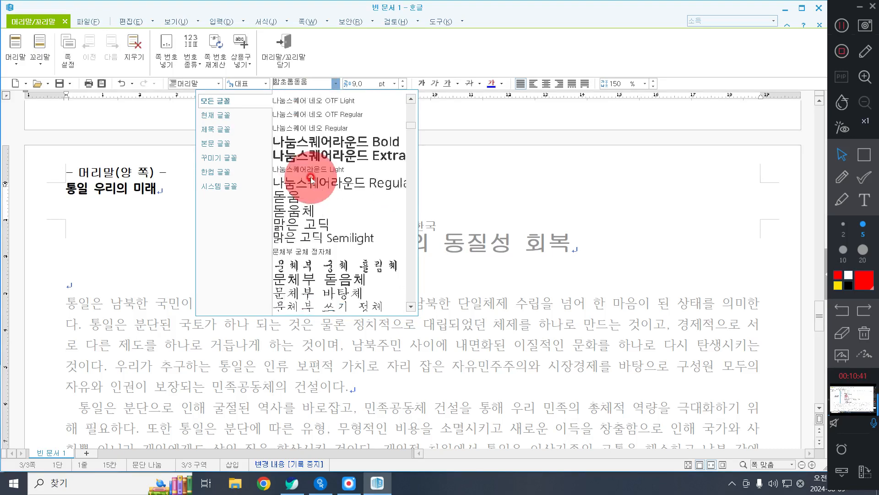
pyautogui.scroll(15, 312, 180)
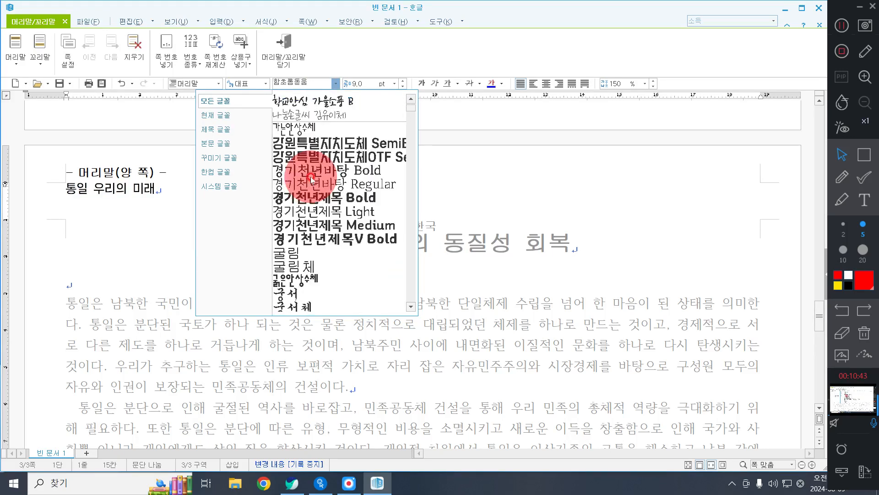
pyautogui.scroll(-4, 312, 179)
pyautogui.scroll(-6, 311, 180)
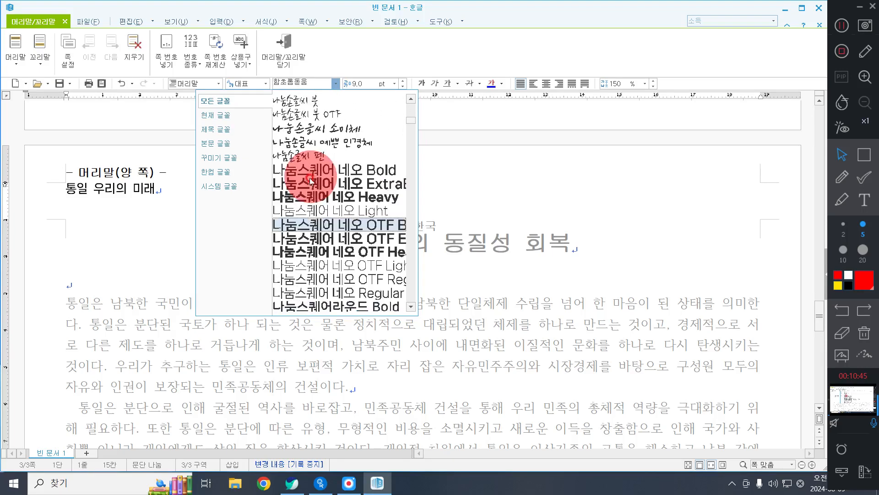
pyautogui.click(293, 195)
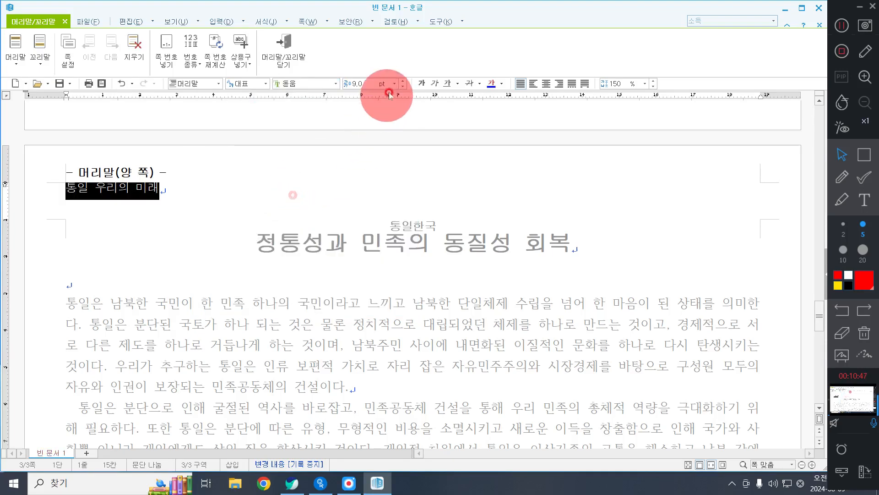
pyautogui.click(403, 81)
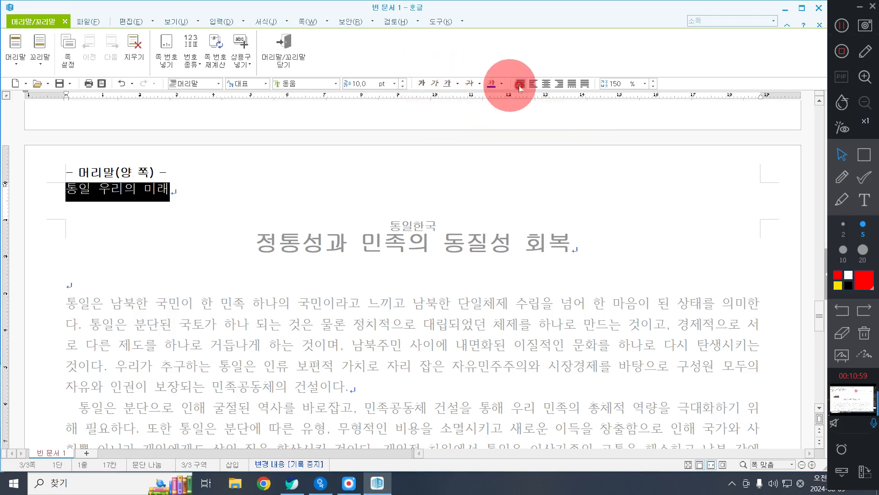
# Step: Right-align the header text "통일 우리의 미래" and close header editing
pyautogui.click(554, 85)
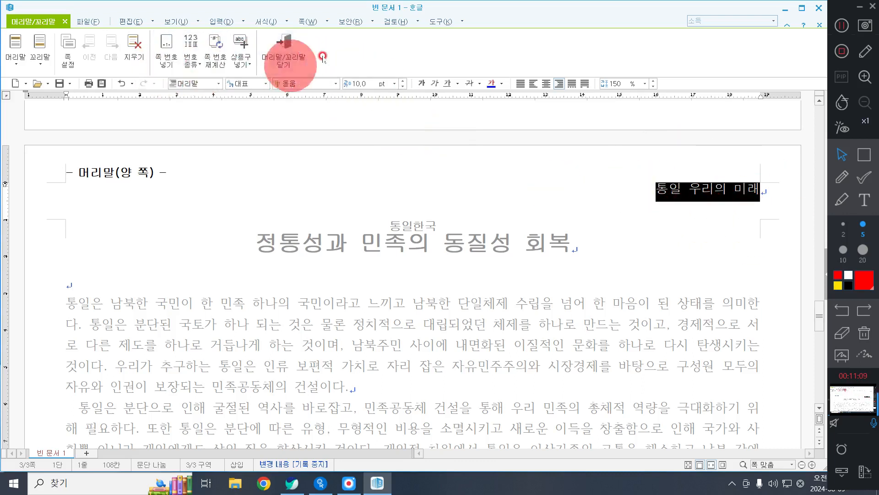
pyautogui.click(864, 154)
pyautogui.moveTo(2, 4); pyautogui.dragTo(113, 35)
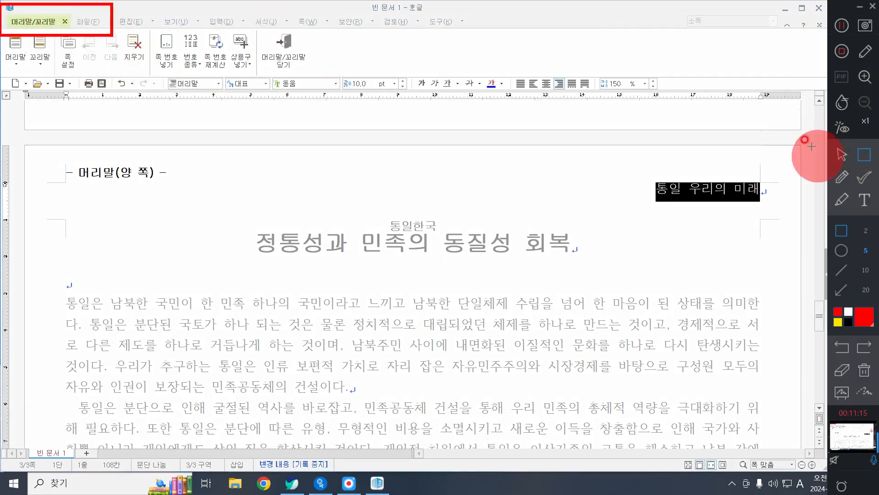
pyautogui.click(838, 156)
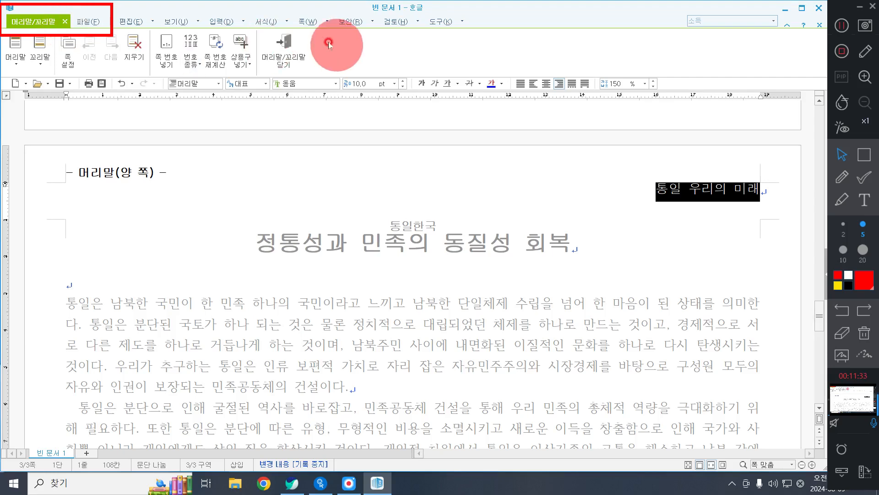
pyautogui.click(291, 44)
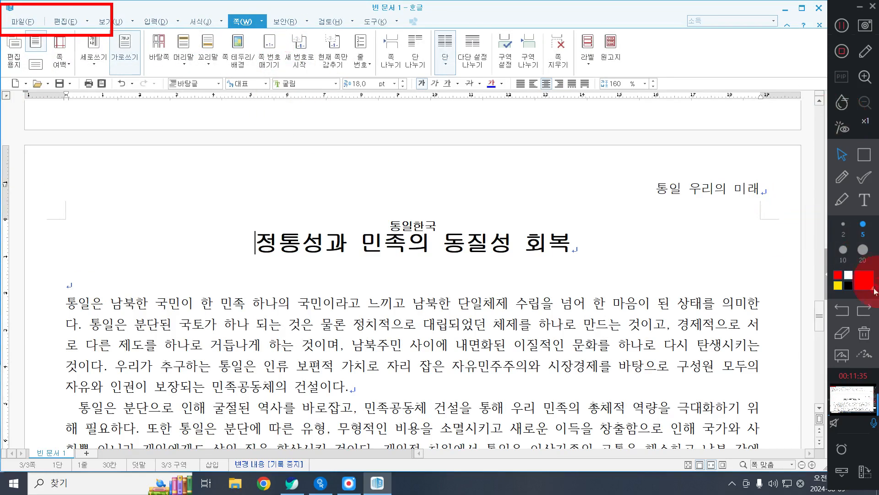
pyautogui.click(732, 239)
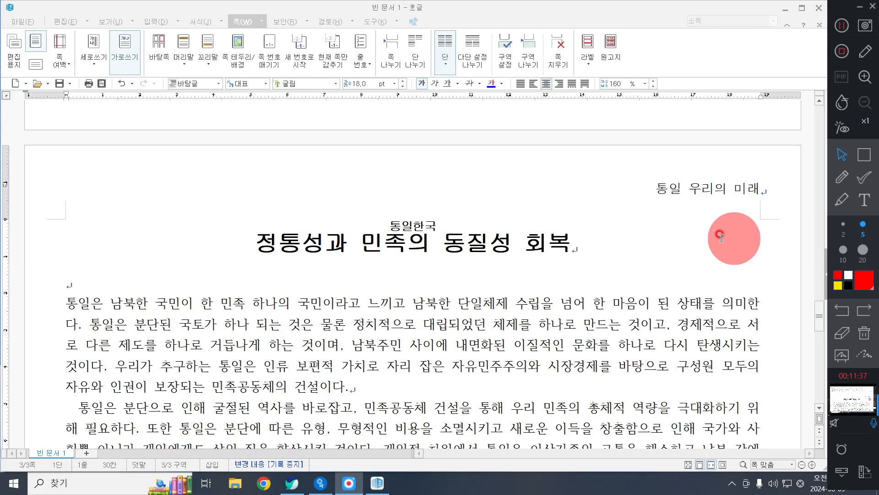
pyautogui.click(515, 14)
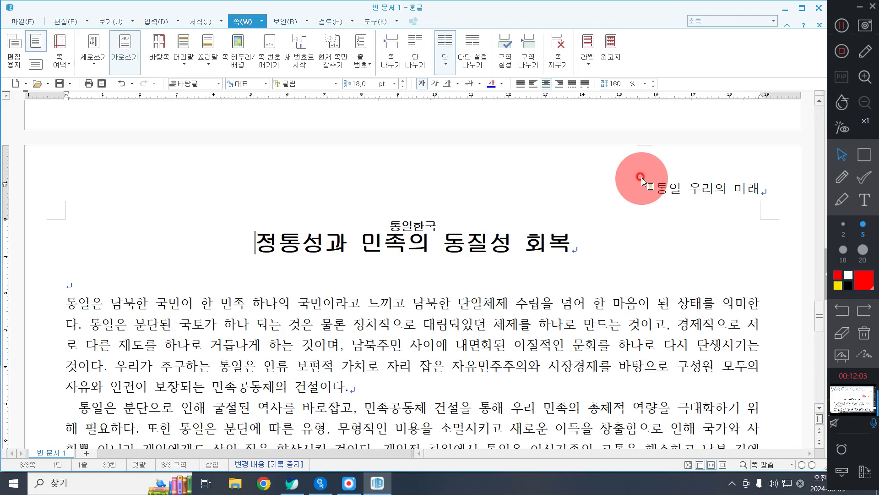
# Step: Reopen the page header from the page for editing and return to the body text
pyautogui.click(637, 192)
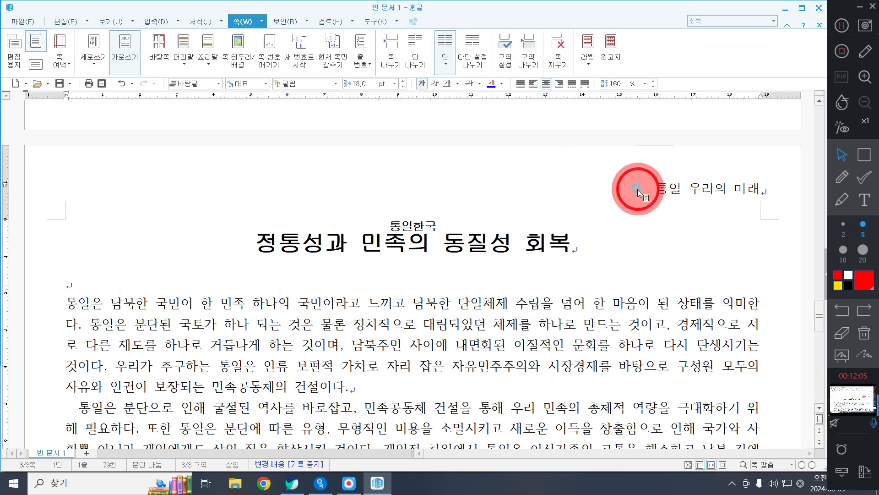
pyautogui.doubleClick(638, 191)
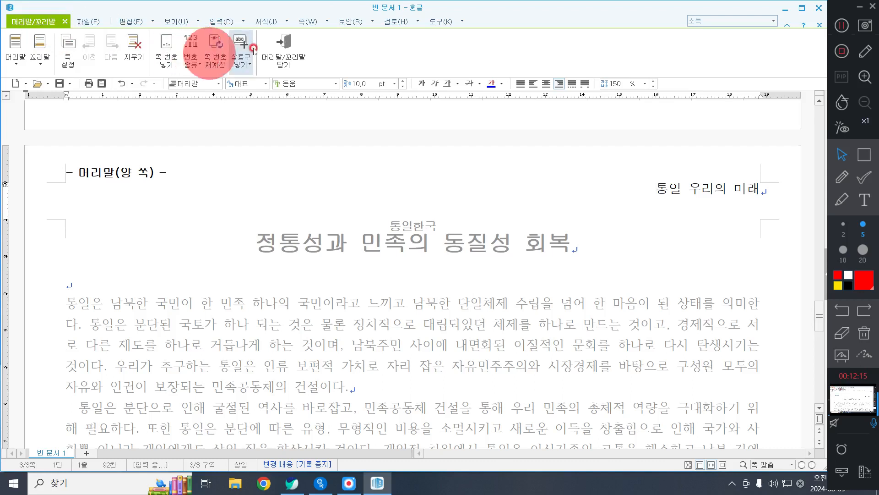
pyautogui.click(288, 47)
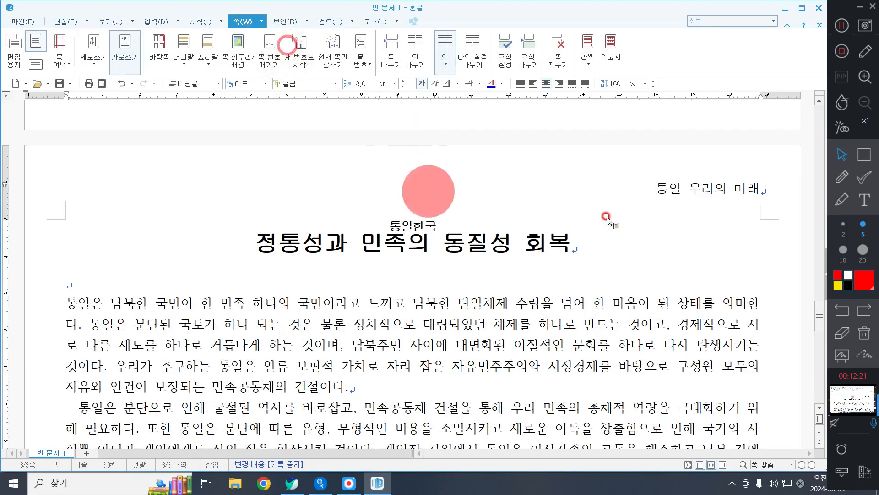
pyautogui.click(468, 247)
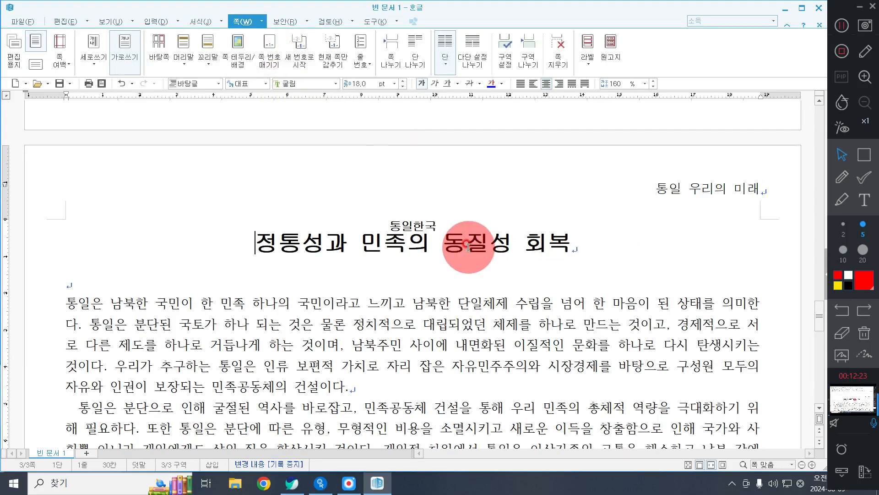
# Step: Start a first-letter decoration (문단 첫 글자 장식) for the first body paragraph, using the two-line (2줄) shape
pyautogui.scroll(-1, 361, 225)
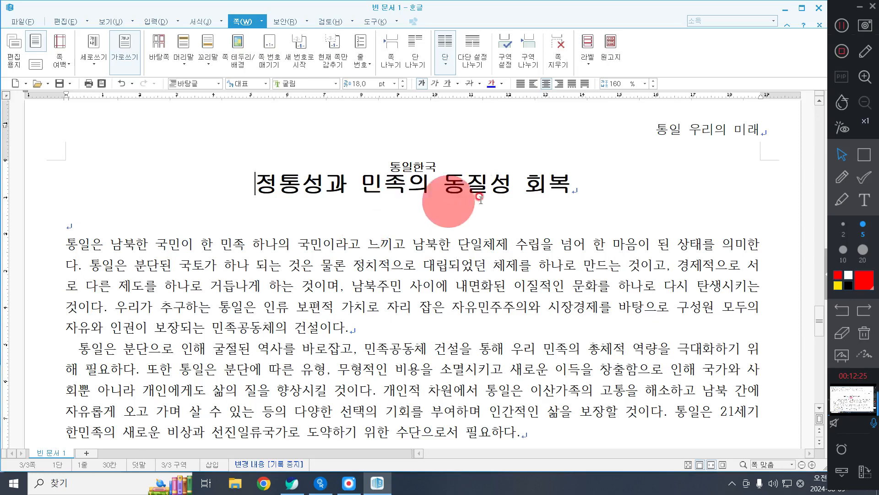
pyautogui.scroll(-1, 481, 200)
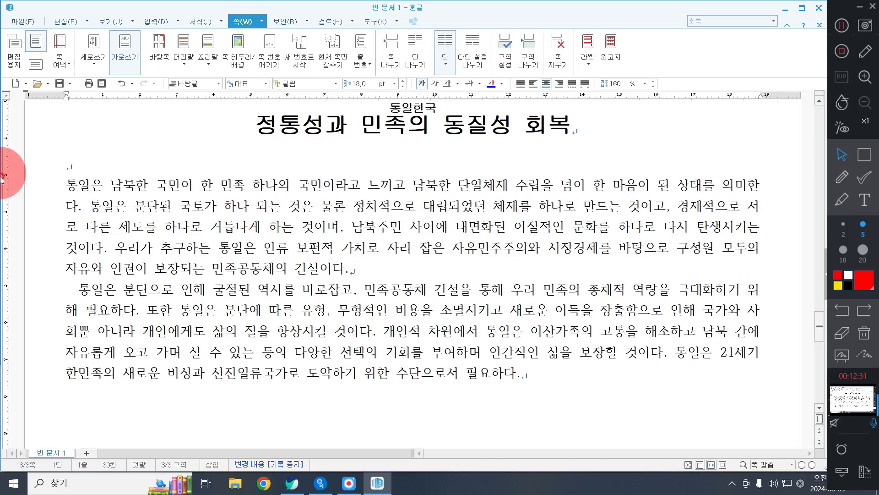
pyautogui.click(75, 186)
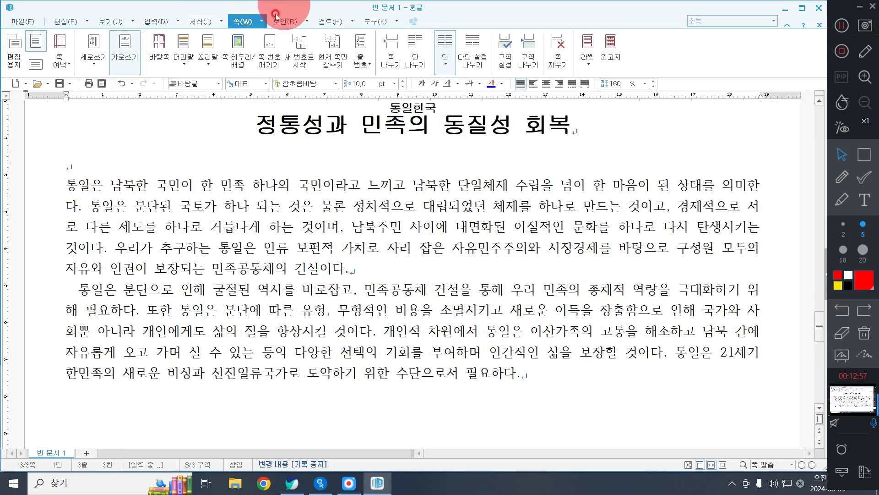
pyautogui.click(199, 22)
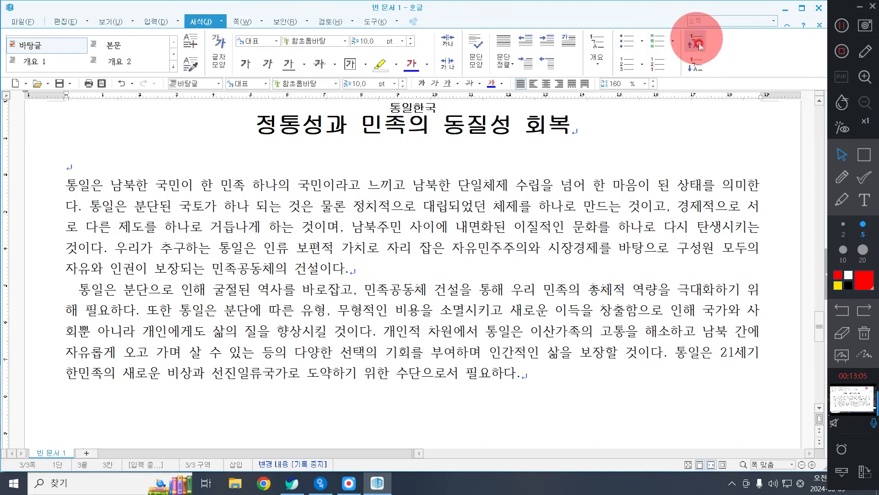
pyautogui.click(566, 42)
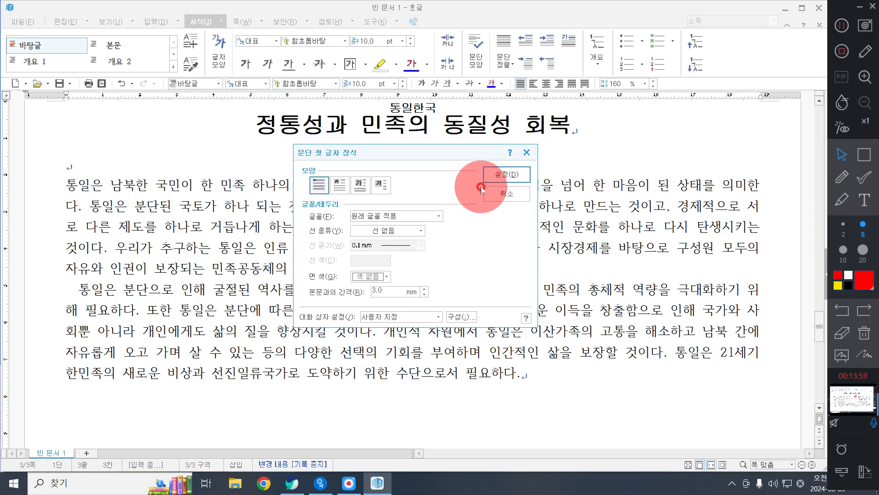
pyautogui.click(341, 185)
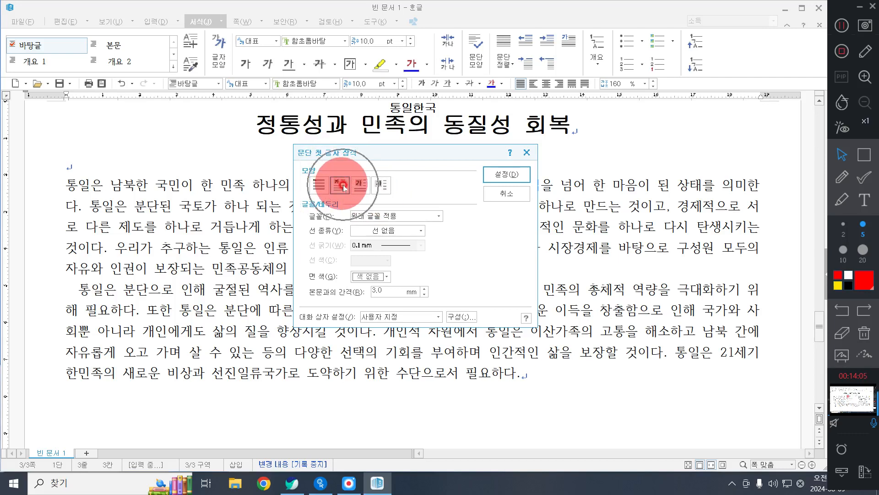
pyautogui.click(344, 188)
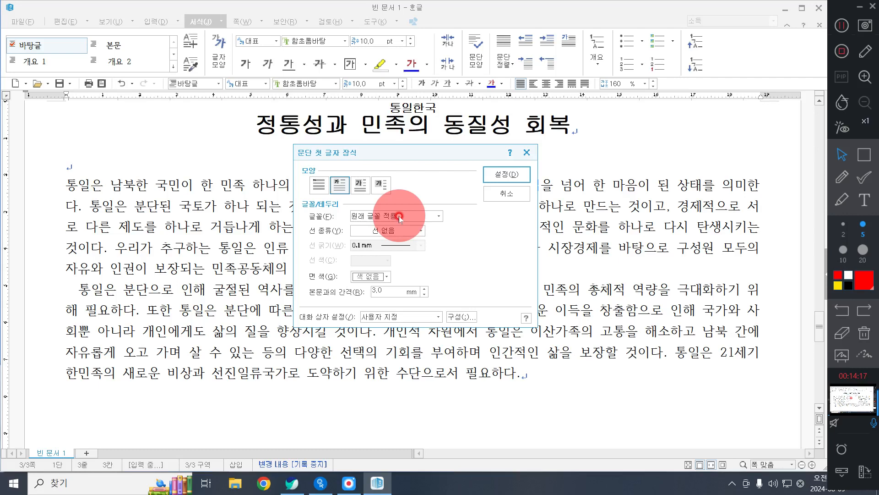
# Step: Set the decorated first letter's font to 궁서 and its fill color to yellow
pyautogui.click(399, 216)
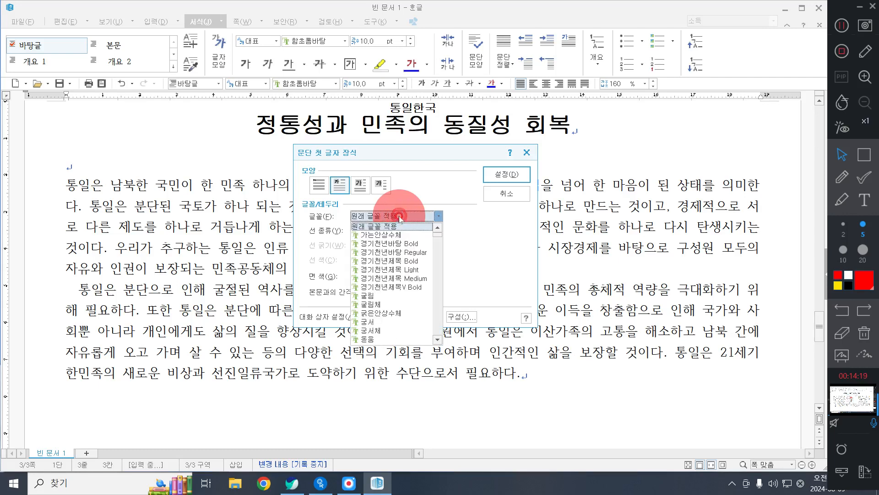
pyautogui.click(392, 222)
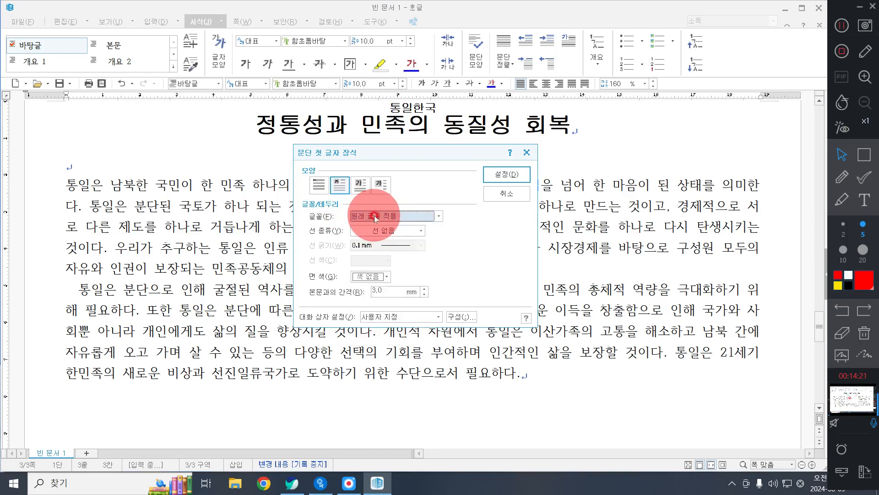
pyautogui.click(378, 219)
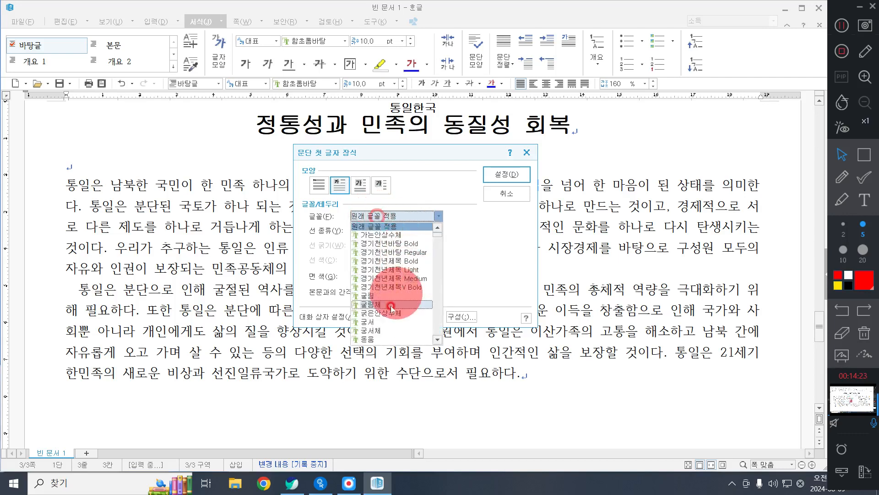
pyautogui.click(390, 321)
pyautogui.click(384, 289)
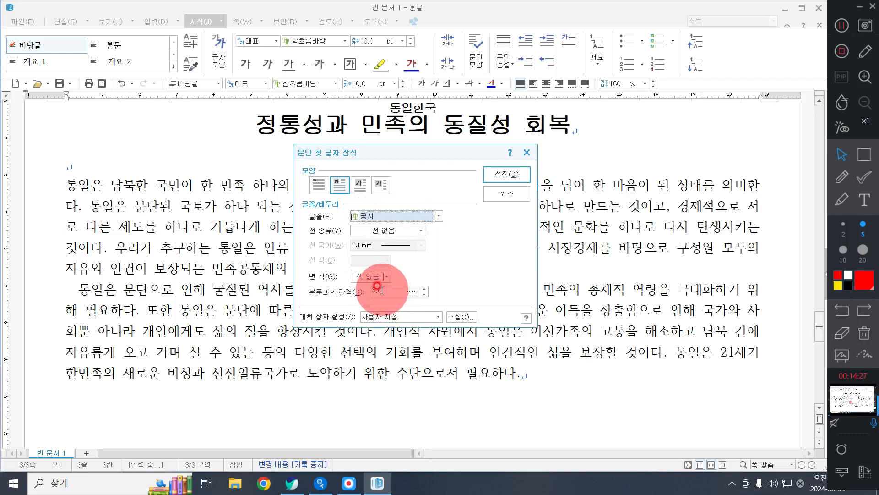
pyautogui.click(368, 276)
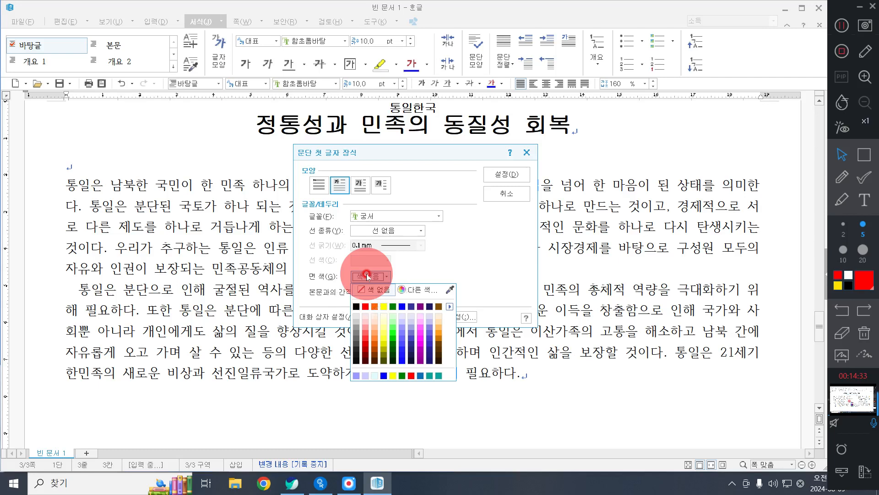
pyautogui.click(387, 307)
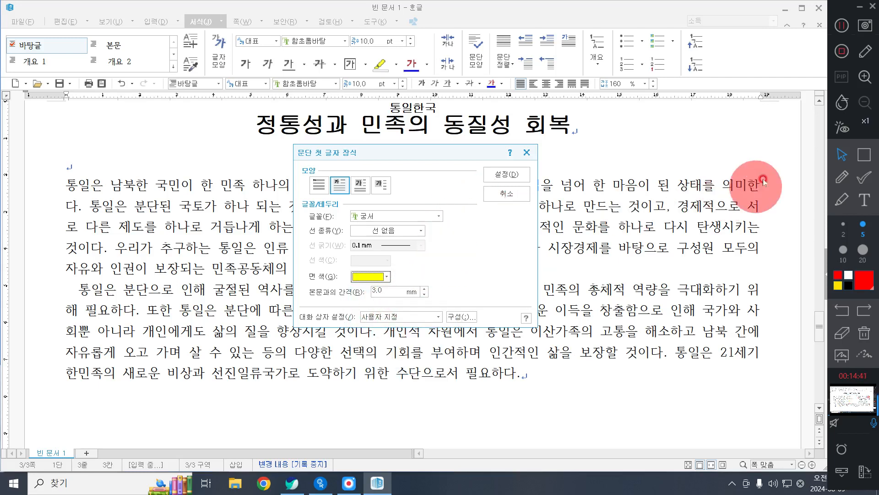
pyautogui.click(859, 162)
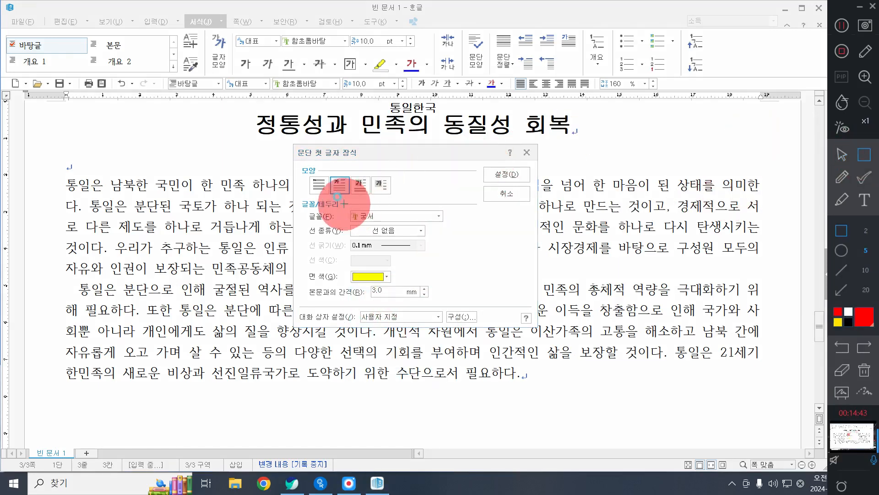
pyautogui.moveTo(344, 204); pyautogui.dragTo(457, 227)
pyautogui.moveTo(326, 175); pyautogui.dragTo(349, 207)
pyautogui.moveTo(343, 264); pyautogui.dragTo(406, 292)
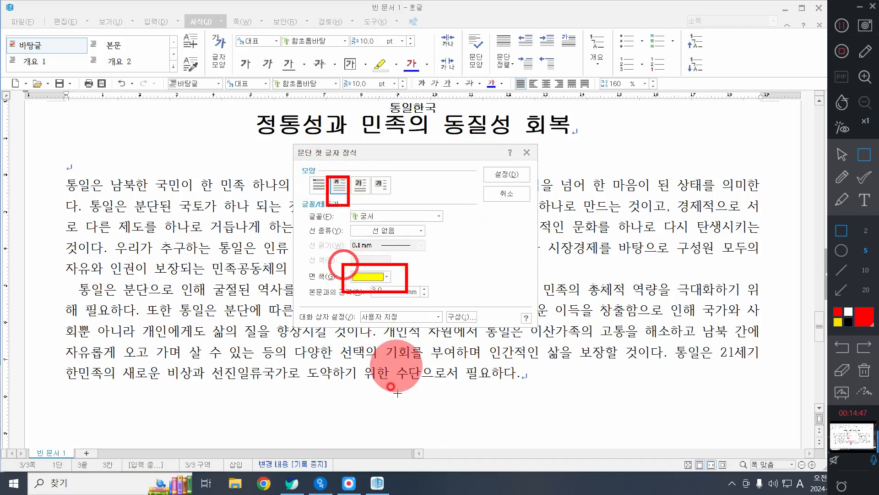
pyautogui.click(863, 369)
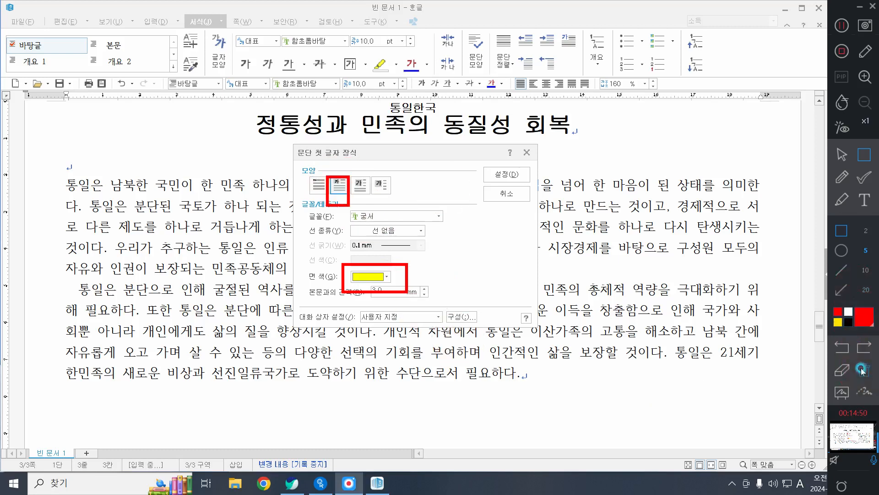
pyautogui.click(841, 153)
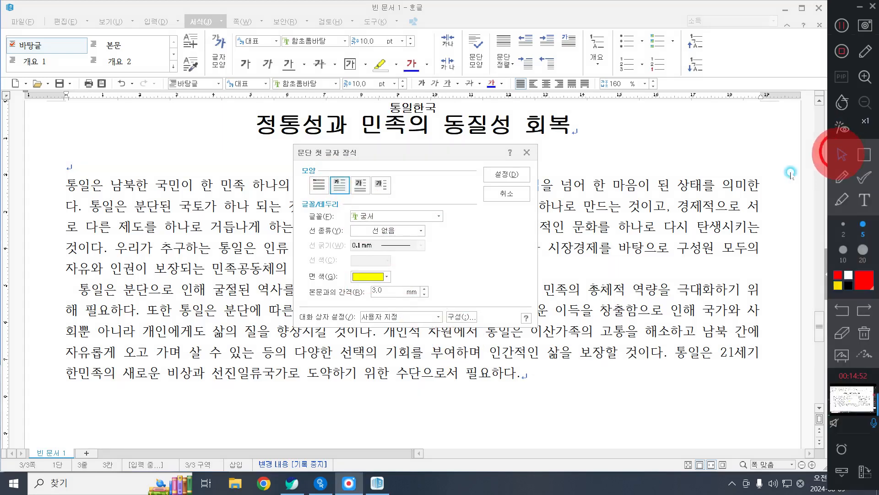
# Step: Apply the first-letter decoration settings to the first body paragraph
pyautogui.click(519, 178)
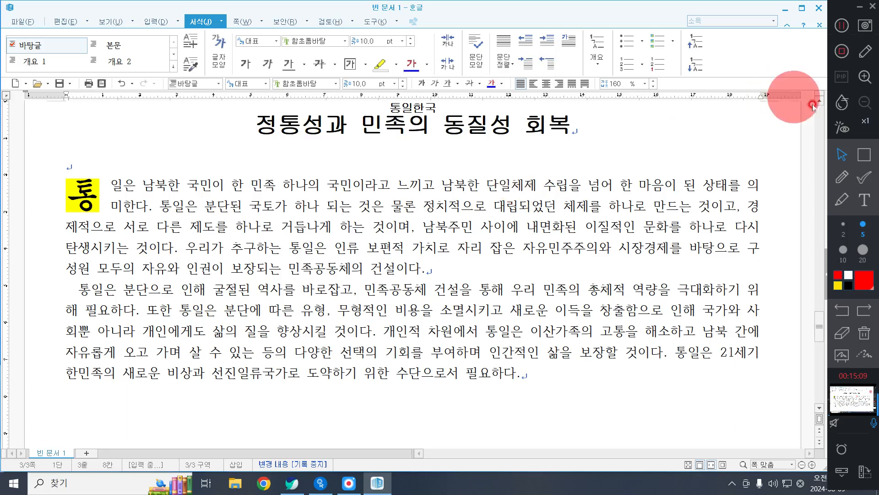
pyautogui.click(864, 154)
pyautogui.moveTo(479, 168); pyautogui.dragTo(587, 198)
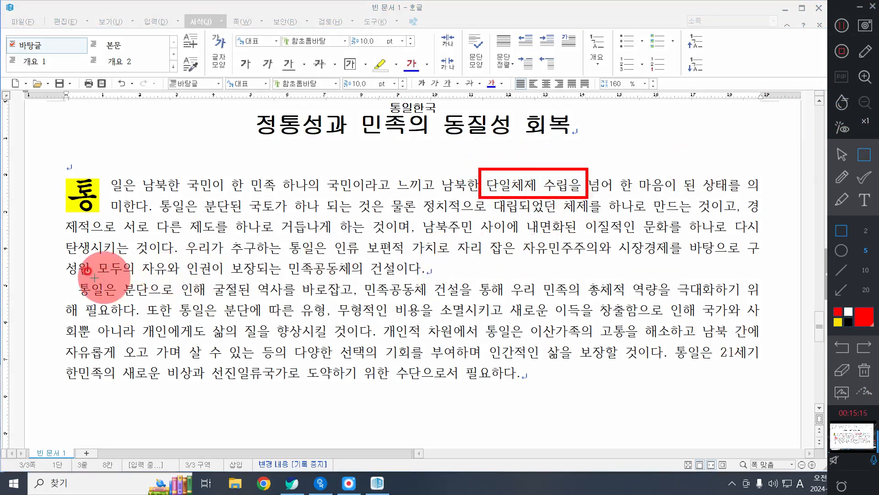
pyautogui.moveTo(72, 276); pyautogui.dragTo(114, 301)
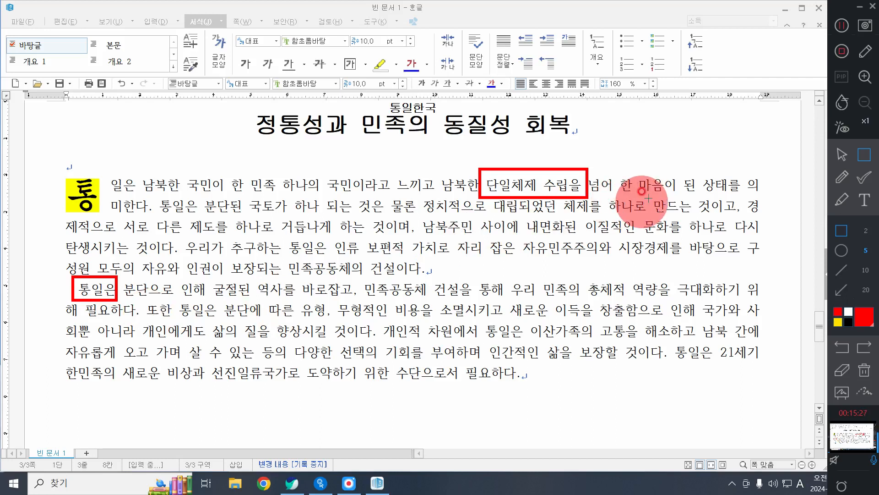
pyautogui.click(864, 370)
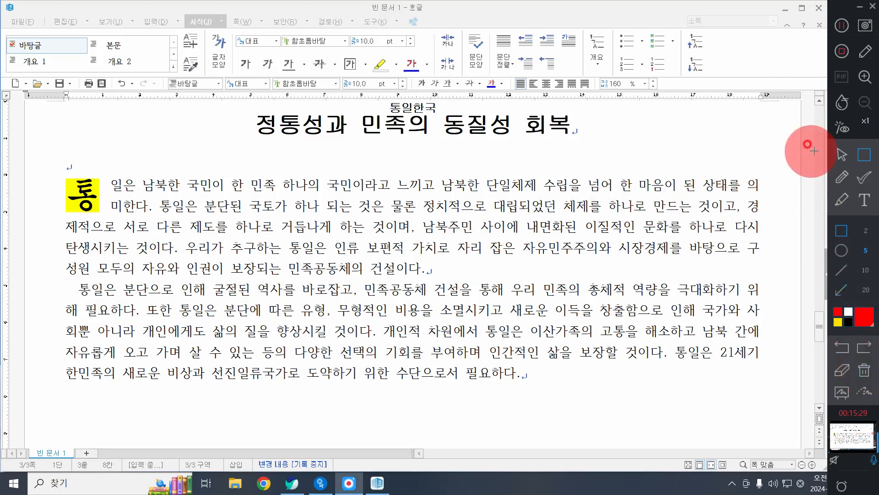
pyautogui.click(842, 154)
pyautogui.click(842, 310)
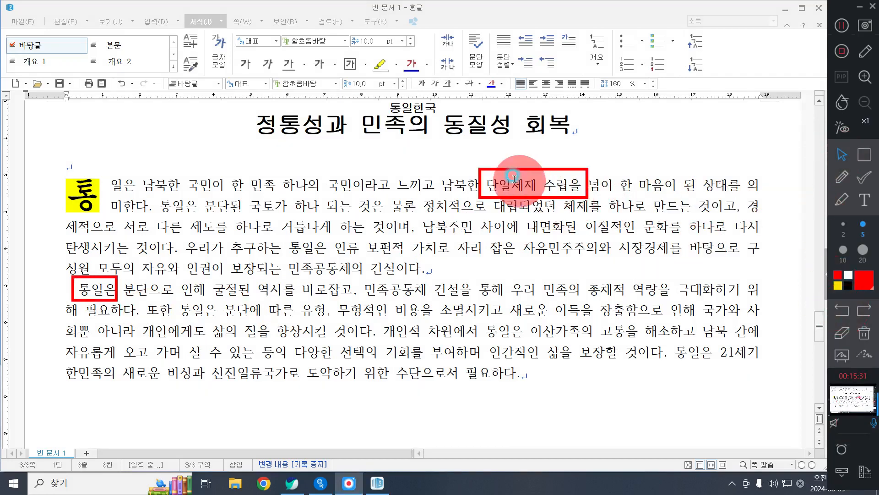
pyautogui.moveTo(484, 185); pyautogui.dragTo(532, 185)
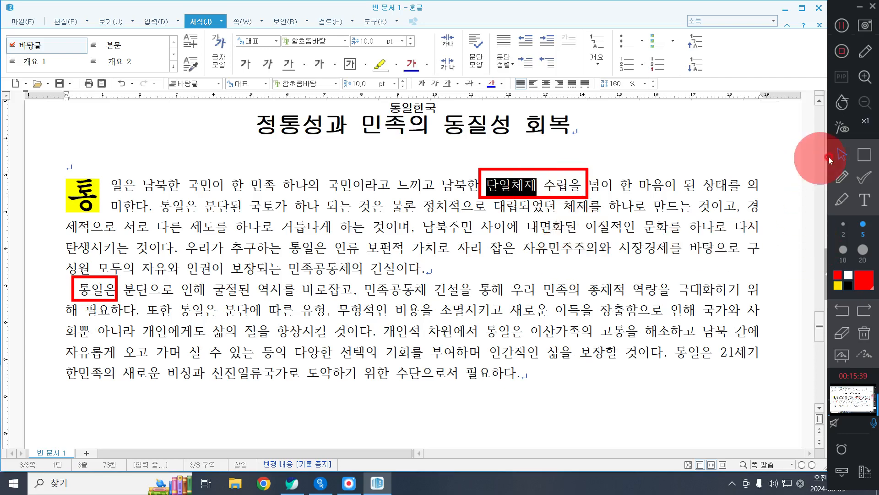
pyautogui.click(862, 155)
pyautogui.moveTo(546, 300); pyautogui.dragTo(595, 327)
pyautogui.click(841, 155)
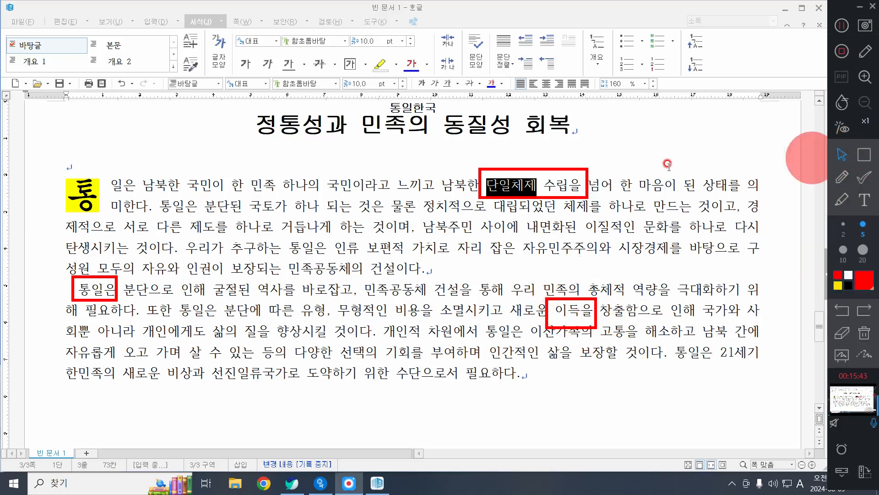
pyautogui.click(550, 184)
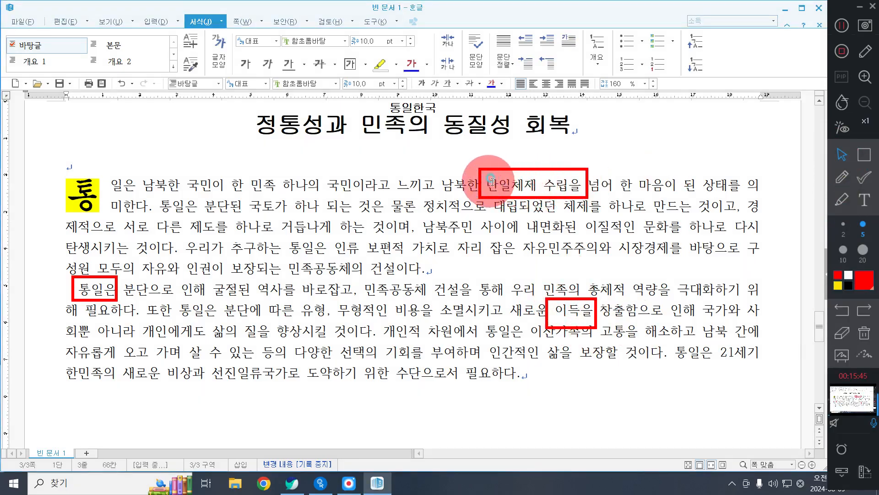
# Step: Convert 단일체제 in the first body paragraph into hanja 但一體制, using the 漢字 input format
pyautogui.moveTo(489, 183); pyautogui.dragTo(541, 188)
pyautogui.press('F9')
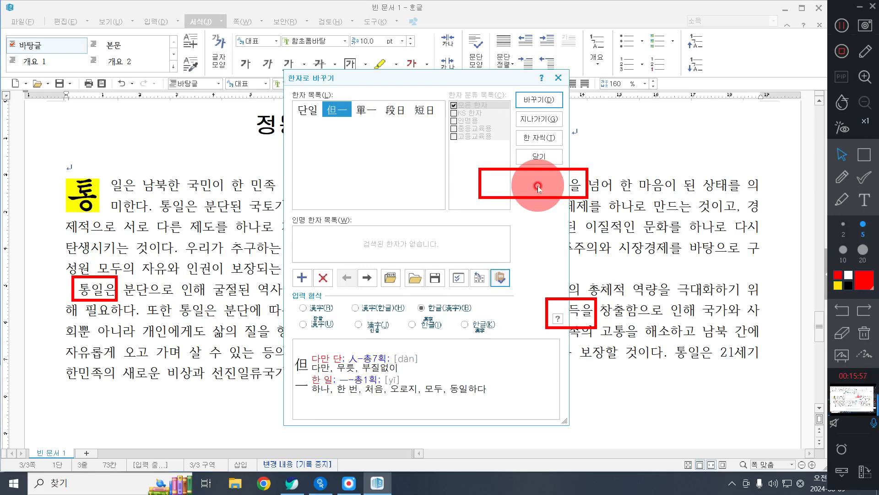
pyautogui.click(864, 332)
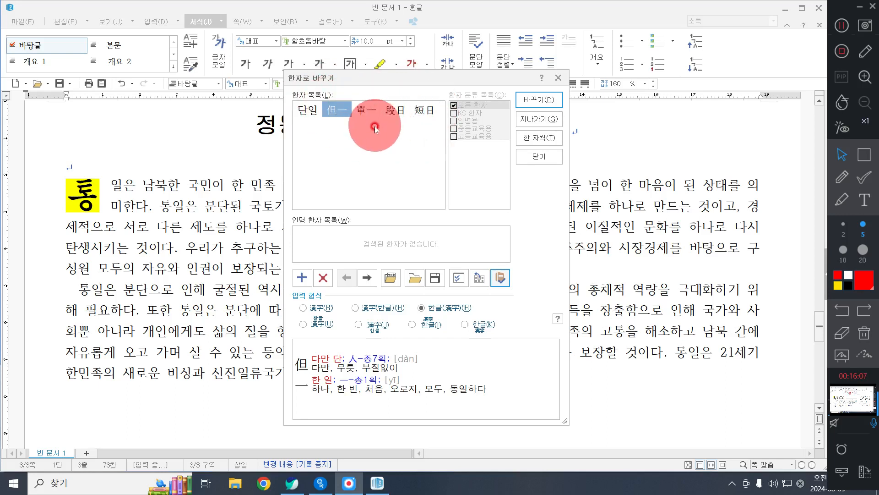
pyautogui.click(346, 113)
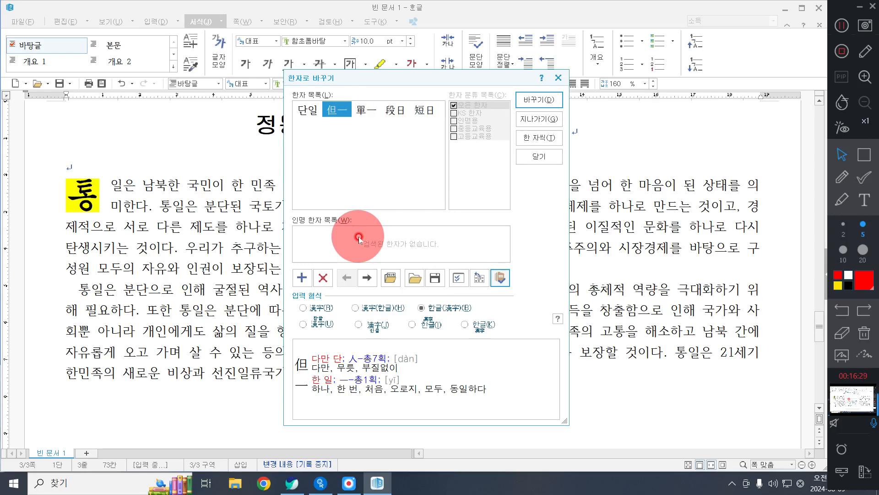
pyautogui.click(865, 155)
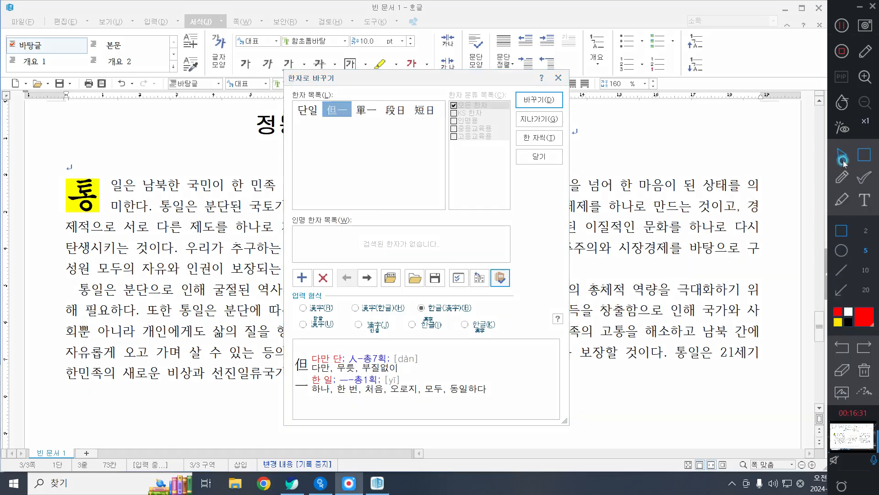
pyautogui.moveTo(292, 297); pyautogui.dragTo(339, 316)
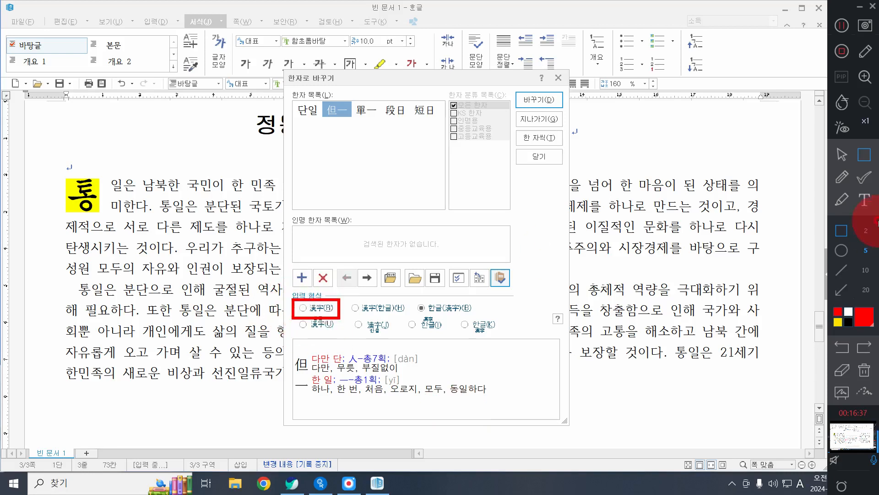
pyautogui.click(841, 170)
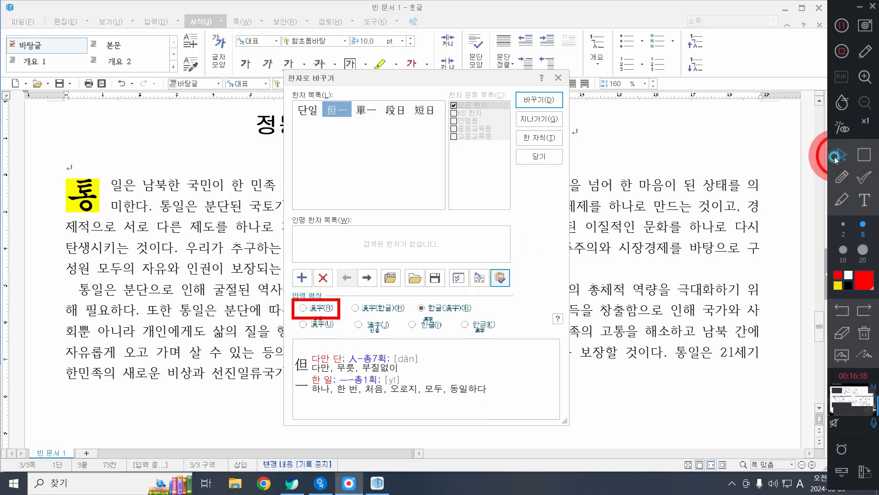
pyautogui.click(305, 310)
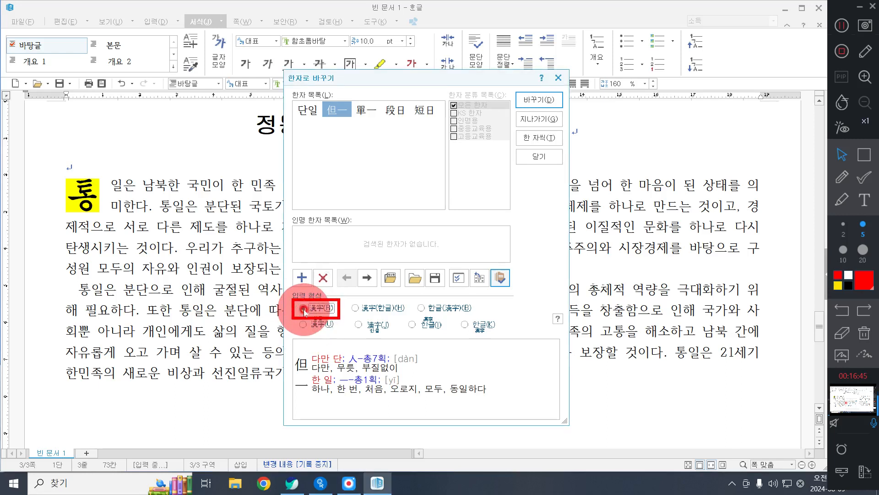
pyautogui.click(536, 100)
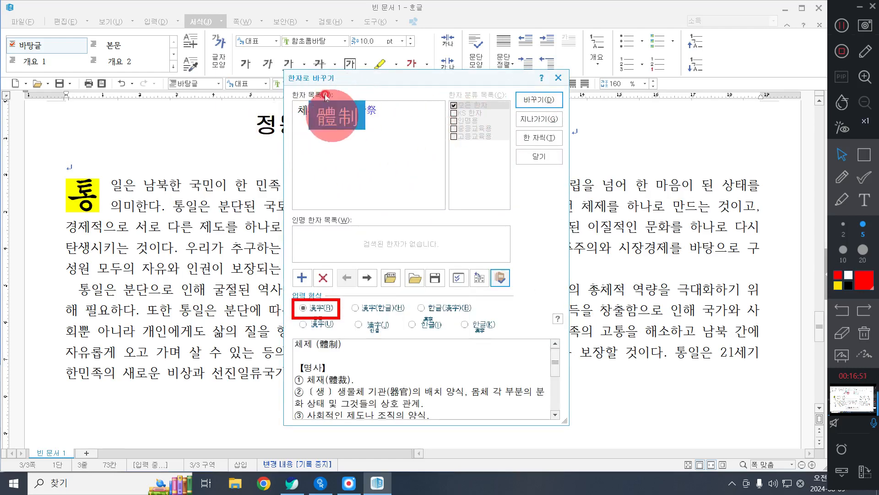
pyautogui.moveTo(348, 113)
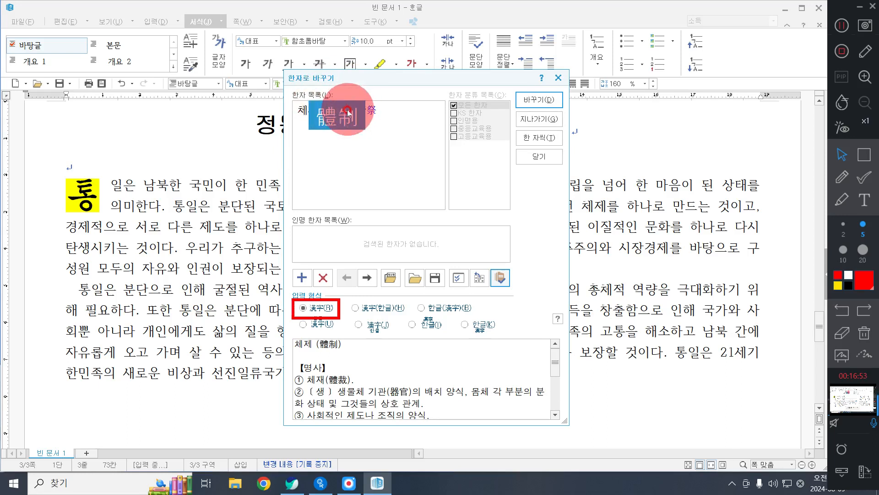
pyautogui.click(541, 107)
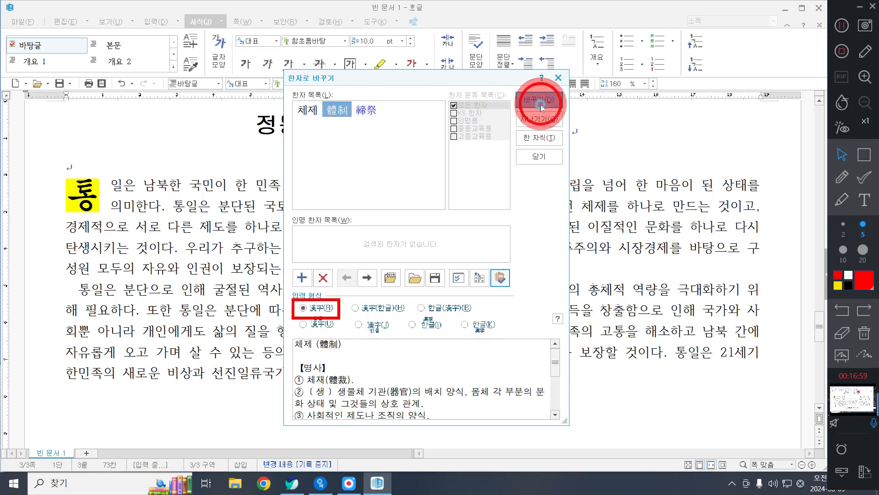
pyautogui.click(490, 186)
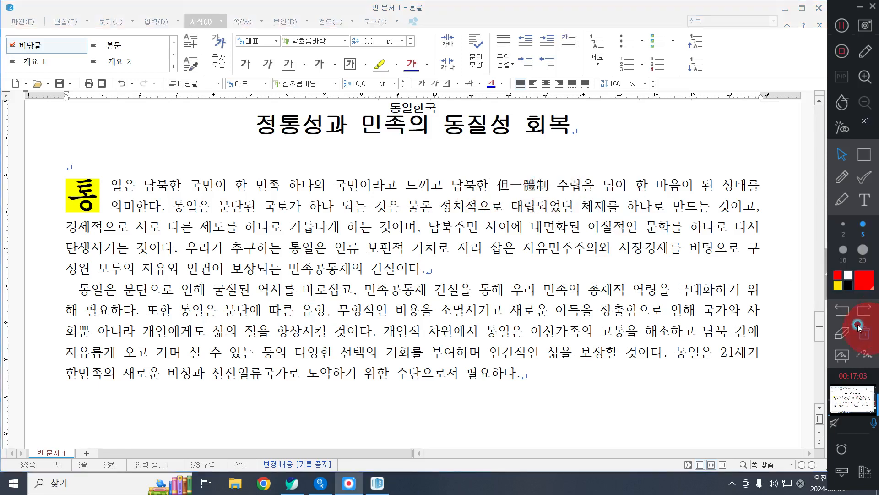
# Step: Enclose the hanja 但一體制 in the first body paragraph in parentheses
pyautogui.click(500, 186)
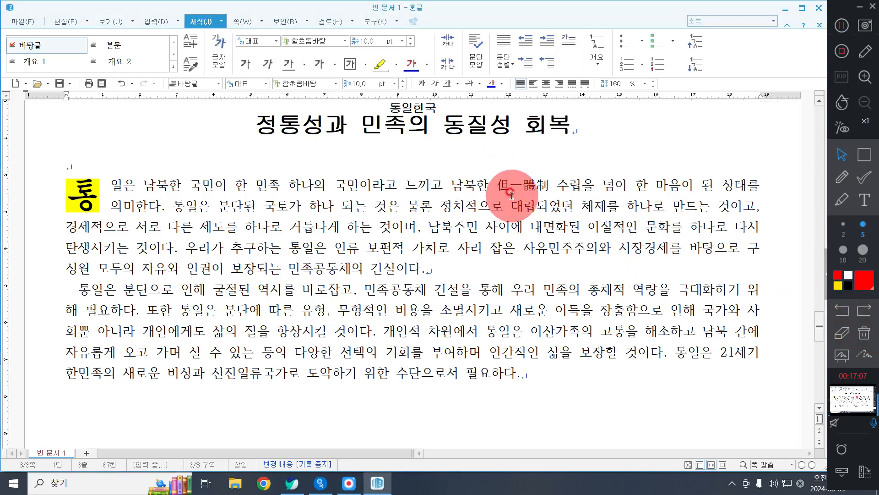
pyautogui.click(861, 161)
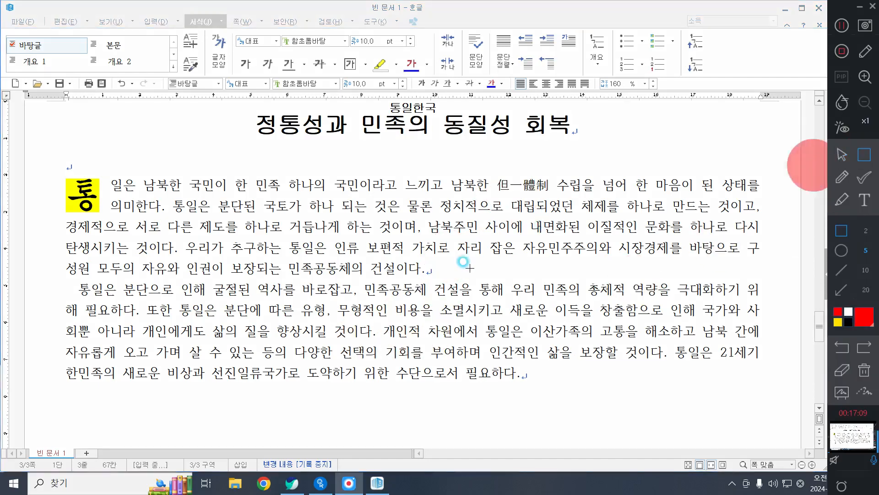
pyautogui.moveTo(223, 456); pyautogui.dragTo(264, 478)
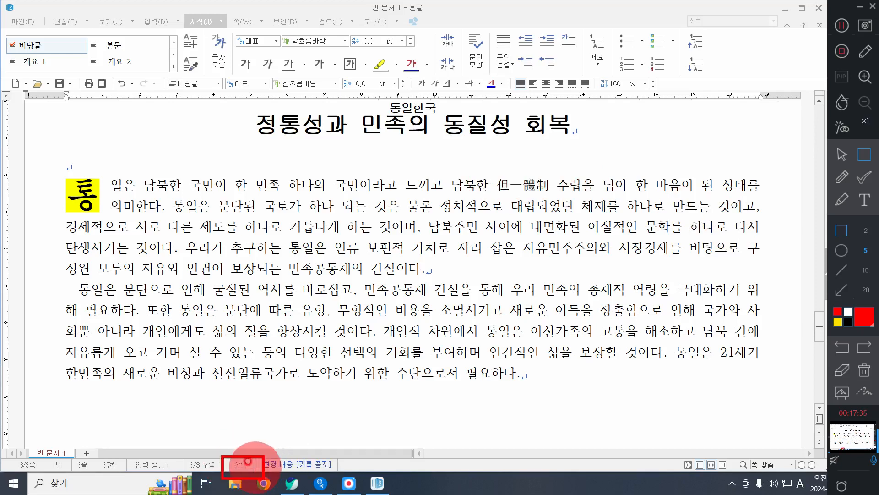
pyautogui.click(841, 154)
pyautogui.click(239, 465)
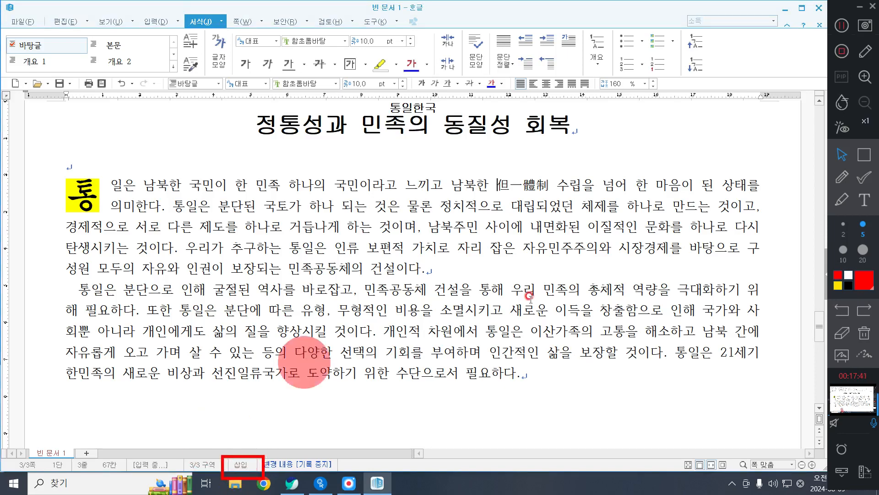
pyautogui.click(497, 184)
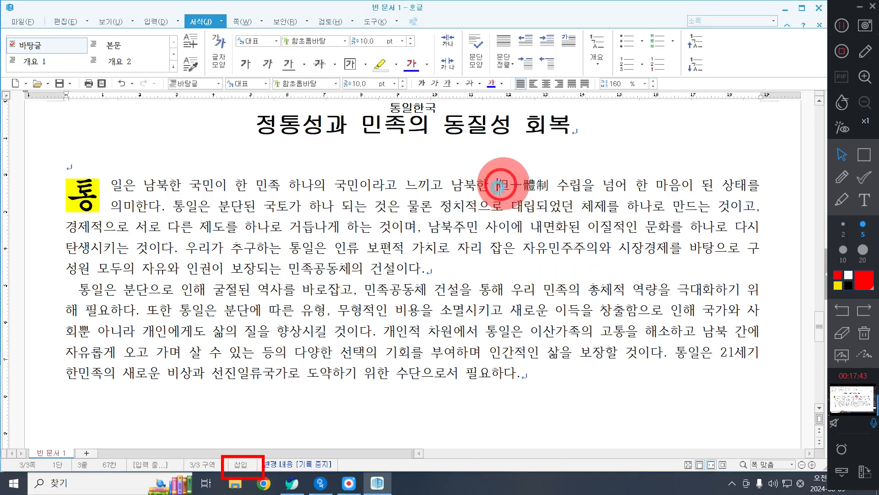
pyautogui.write('(但一體制')
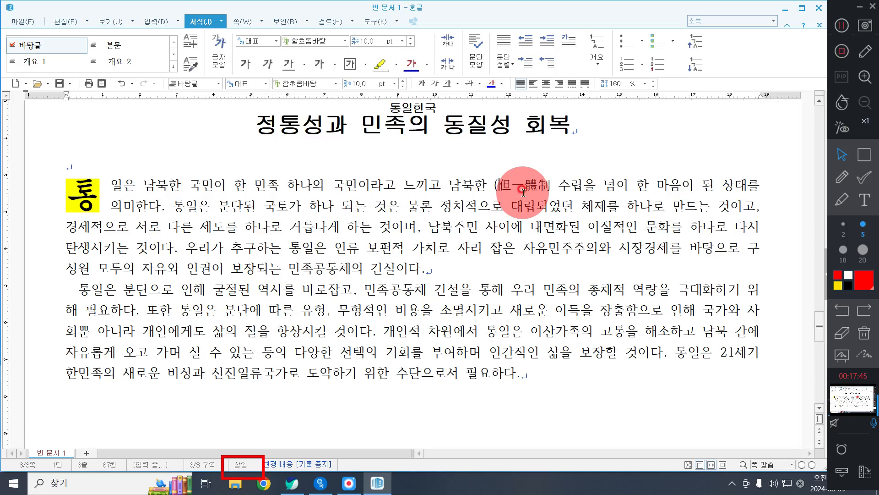
pyautogui.write(')')
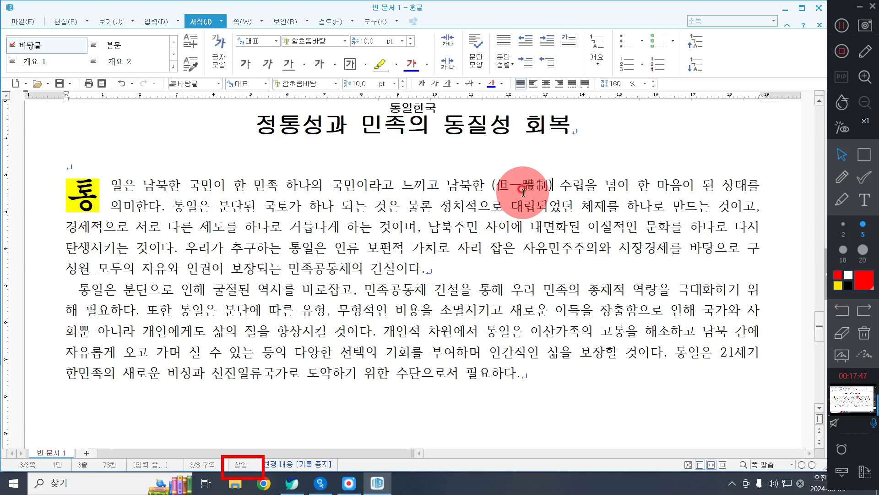
# Step: Insert the Hangul word 단일체제 directly before (但一體制) in the first body paragraph
pyautogui.press('super+plus')
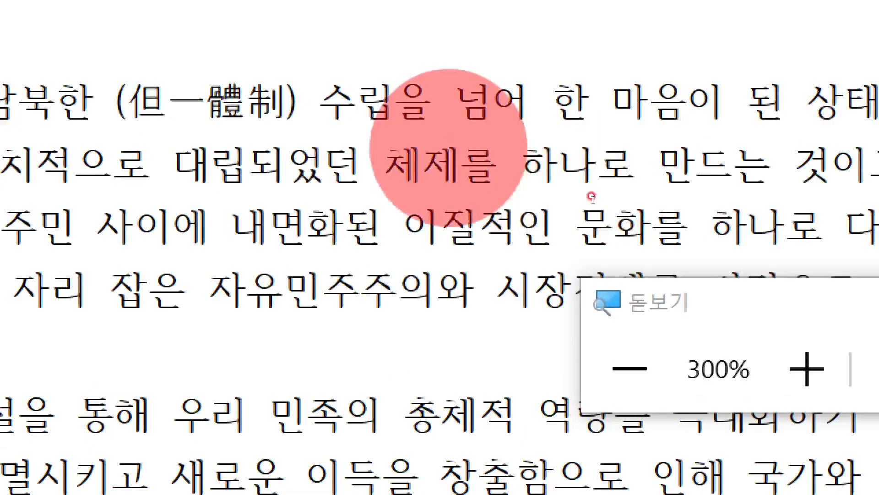
pyautogui.click(385, 162)
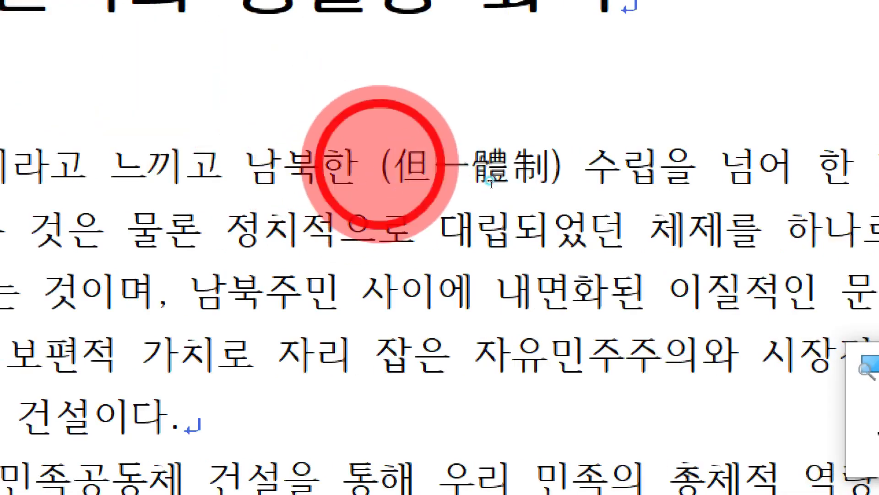
pyautogui.write('단무')
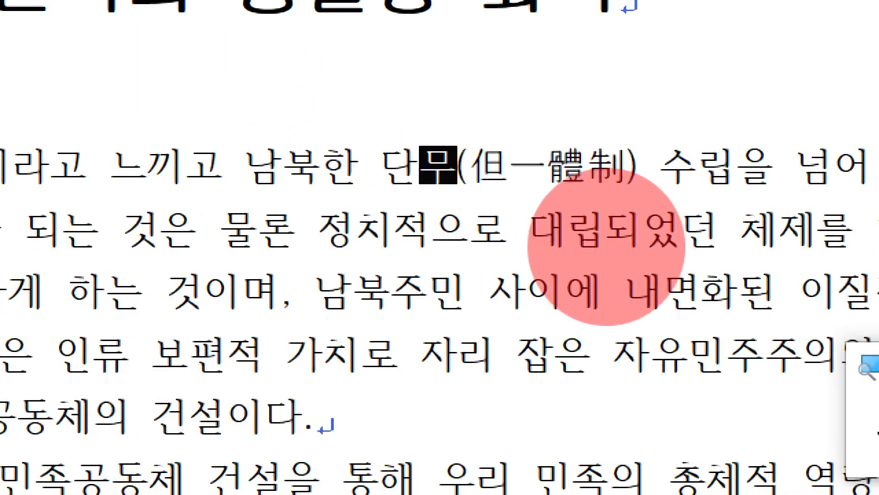
pyautogui.write('일ㅊ')
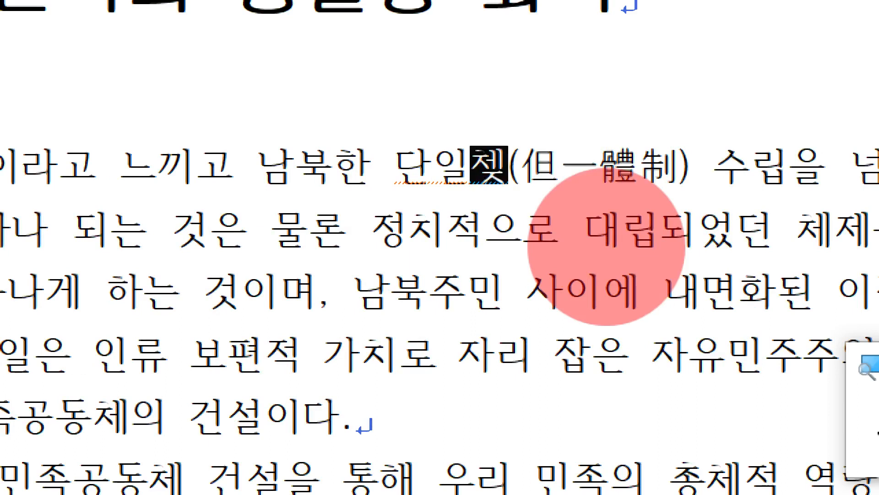
pyautogui.write('제(但一體制) 수립을 넘어 한 마음이 된')
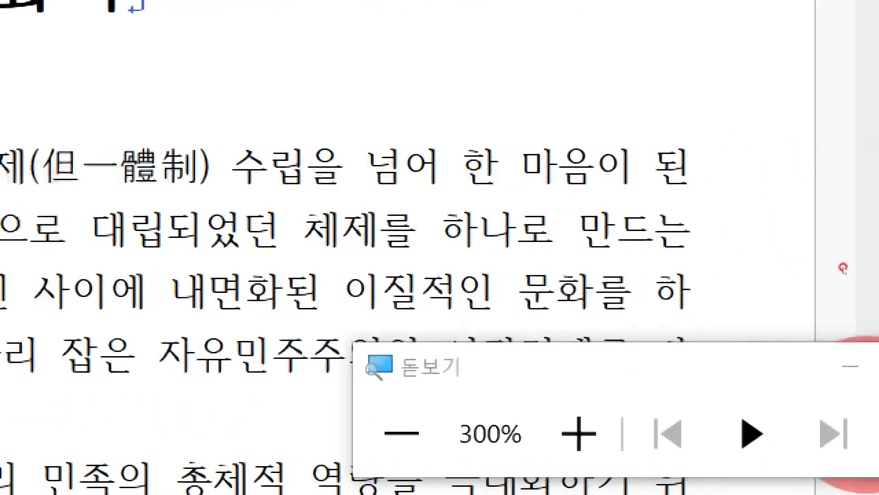
pyautogui.click(861, 367)
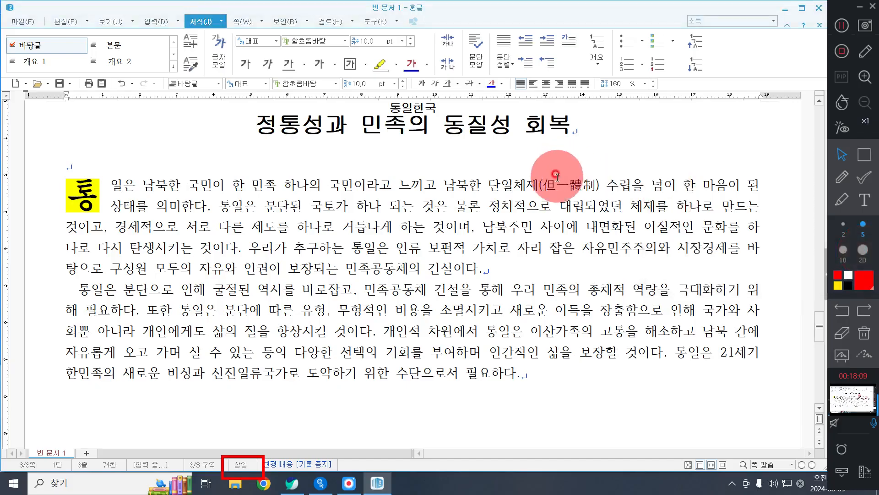
# Step: Delete (但一體制) after 단일체제, try converting the word to hanja in the 漢字 format, and undo that conversion
pyautogui.moveTo(599, 186); pyautogui.dragTo(552, 182)
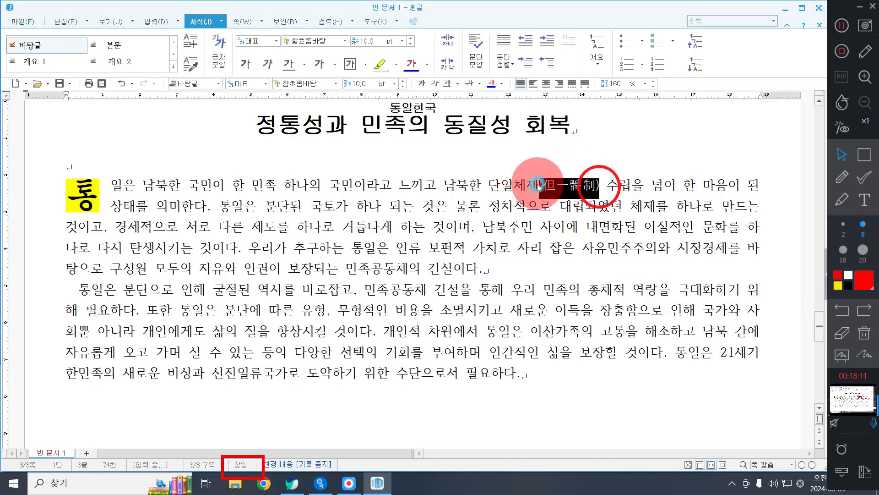
pyautogui.press('Delete')
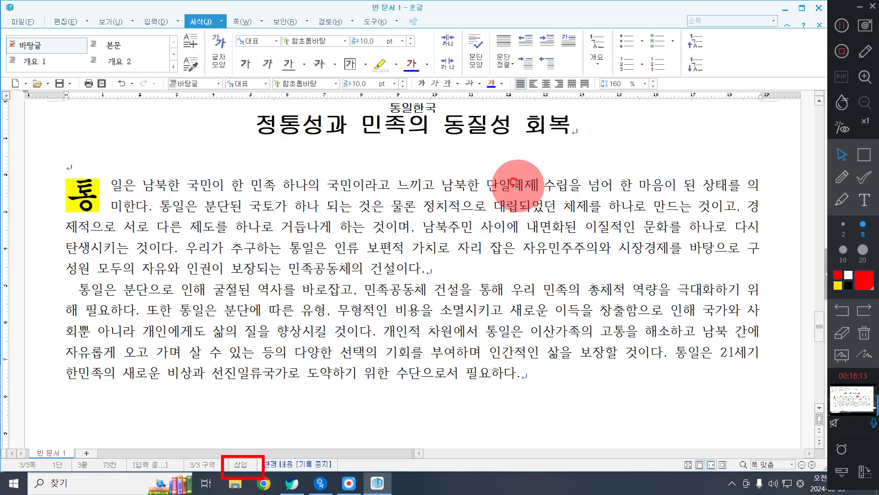
pyautogui.doubleClick(508, 185)
pyautogui.press('F9')
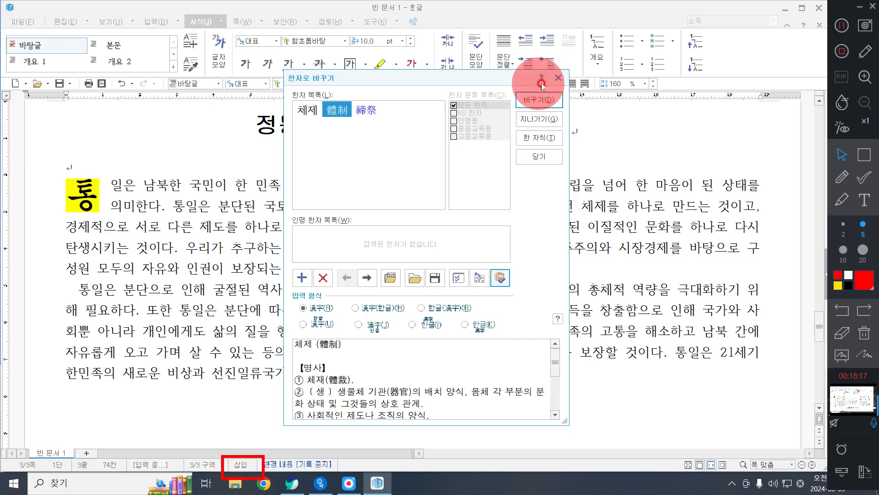
pyautogui.click(557, 77)
pyautogui.hotkey('ctrl', 'z')
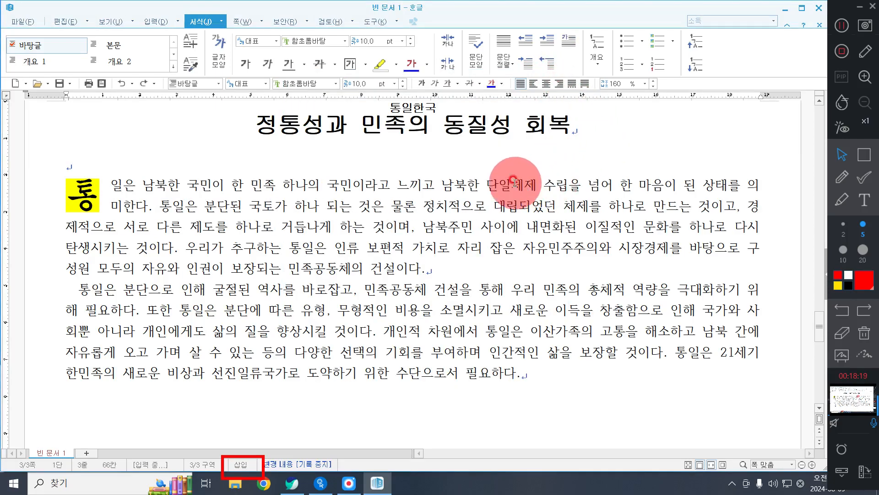
# Step: Try converting 단일체제 to 단일(但一)체제(體制) with the 한글(漢字) input format, and undo the conversion
pyautogui.press('F9')
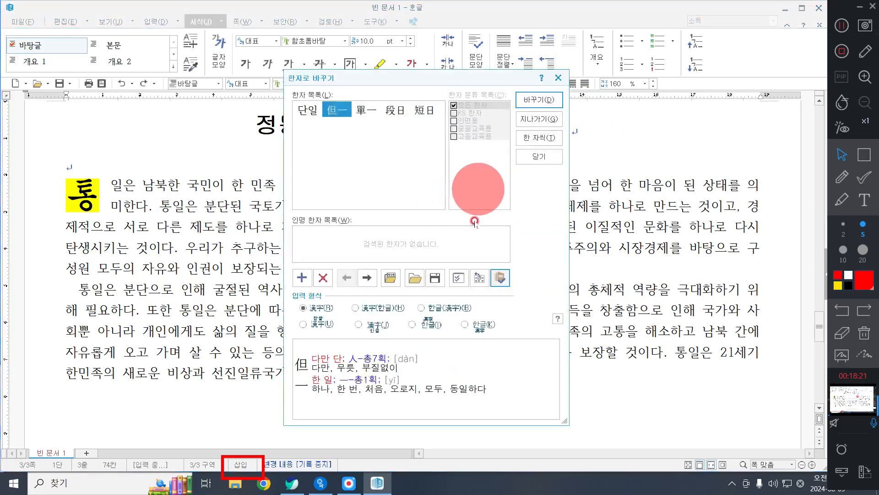
pyautogui.click(455, 305)
pyautogui.click(533, 99)
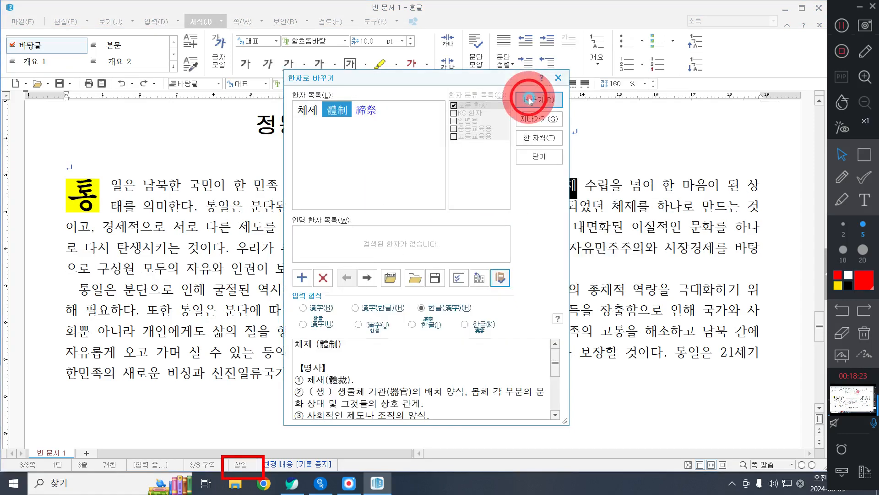
pyautogui.click(534, 99)
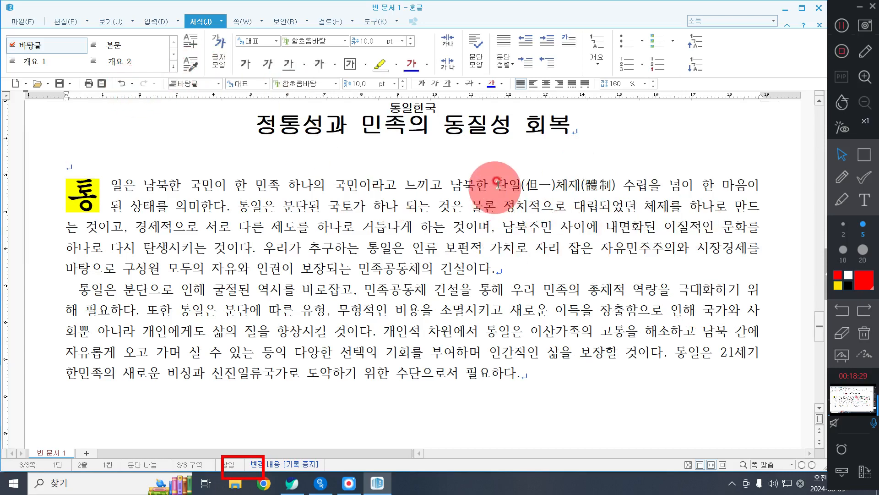
pyautogui.click(121, 83)
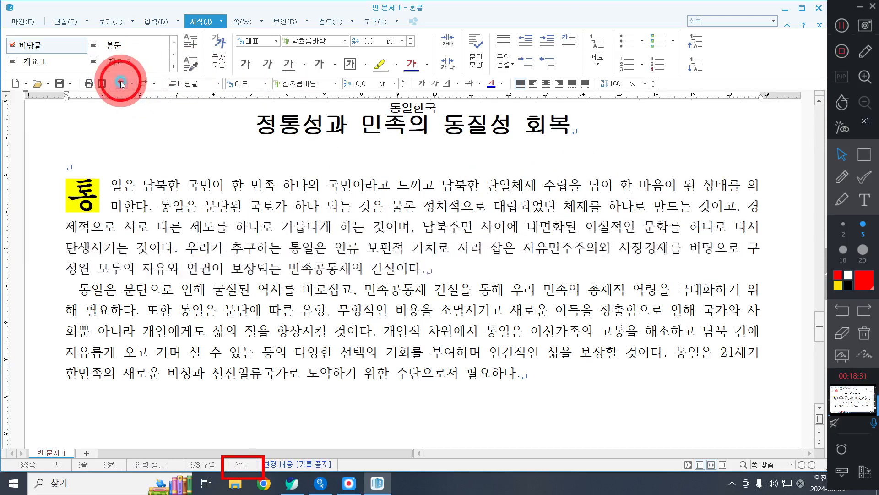
# Step: Replace 단일체제 in the first body paragraph with the hanja 但一體制 in the 漢字 input format
pyautogui.moveTo(487, 185); pyautogui.dragTo(533, 188)
pyautogui.press('F9')
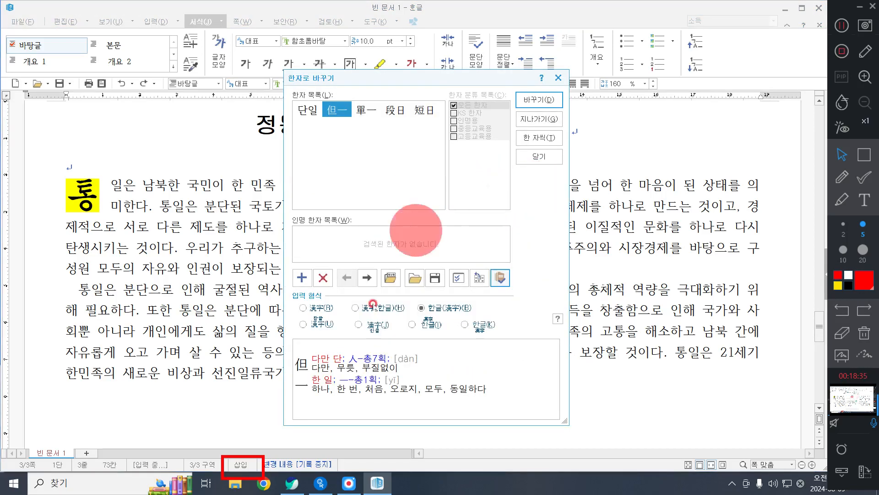
pyautogui.click(321, 308)
pyautogui.click(539, 100)
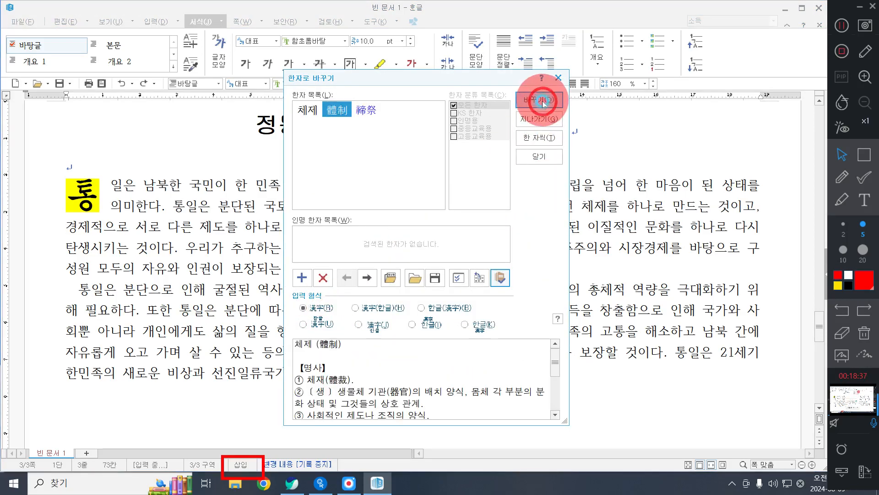
pyautogui.click(541, 100)
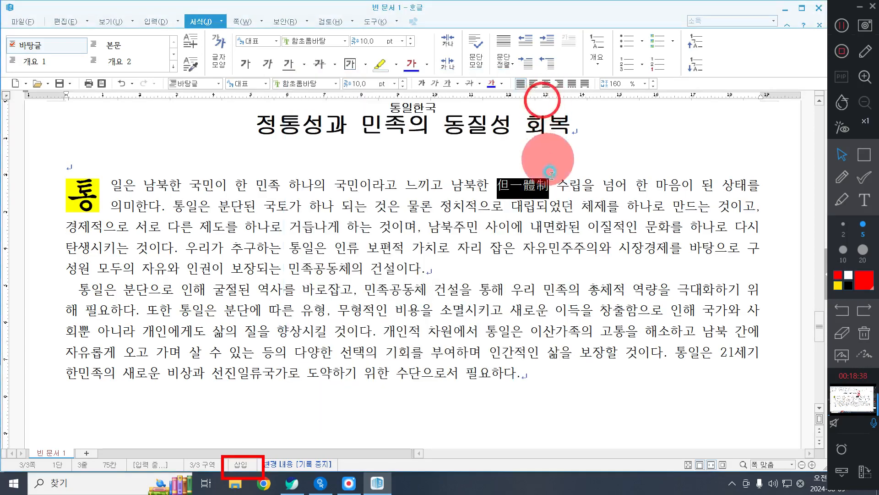
# Step: Insert 단일체제 before the hanja 但一體制 in the first body paragraph and enclose the hanja in parentheses
pyautogui.click(495, 184)
pyautogui.write('다ㄴ일체제(')
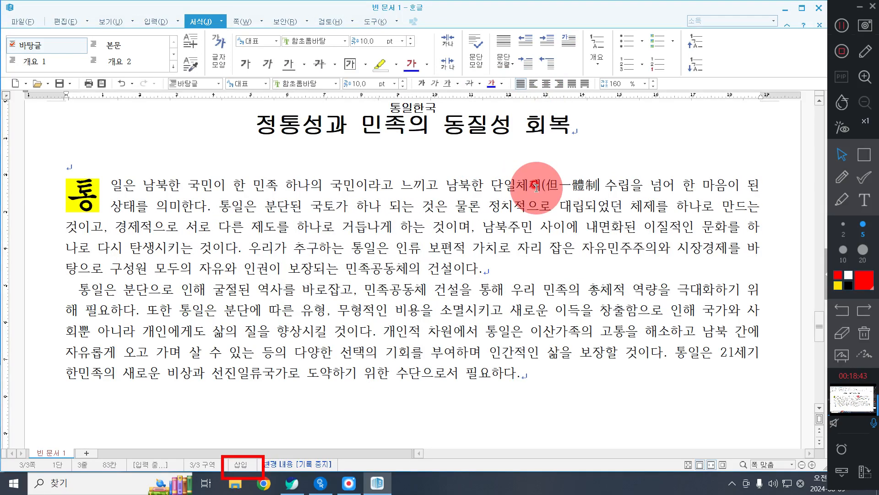
pyautogui.press('Right')
pyautogui.press('Right')
pyautogui.press('Right')
pyautogui.press('Right')
pyautogui.write(')')
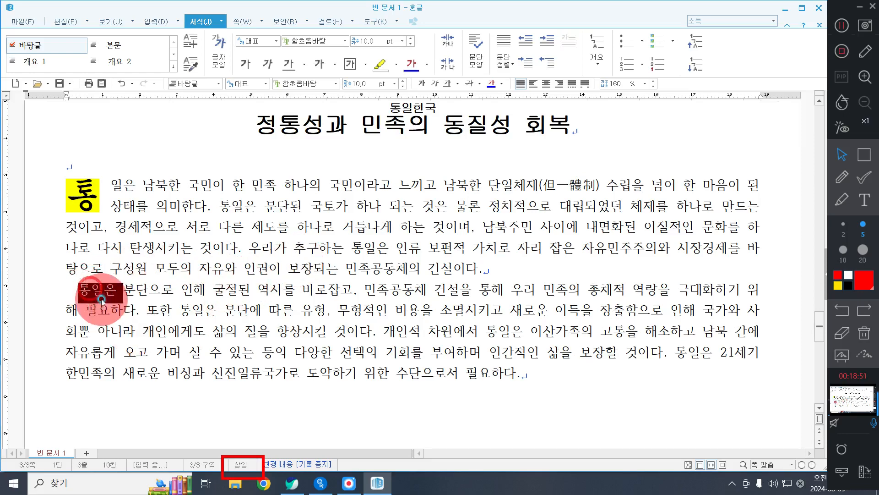
# Step: Convert 통일 at the start of the second body paragraph to 통일(統一) with the 한글(漢字) input format
pyautogui.moveTo(105, 290); pyautogui.dragTo(77, 292)
pyautogui.press('F12')
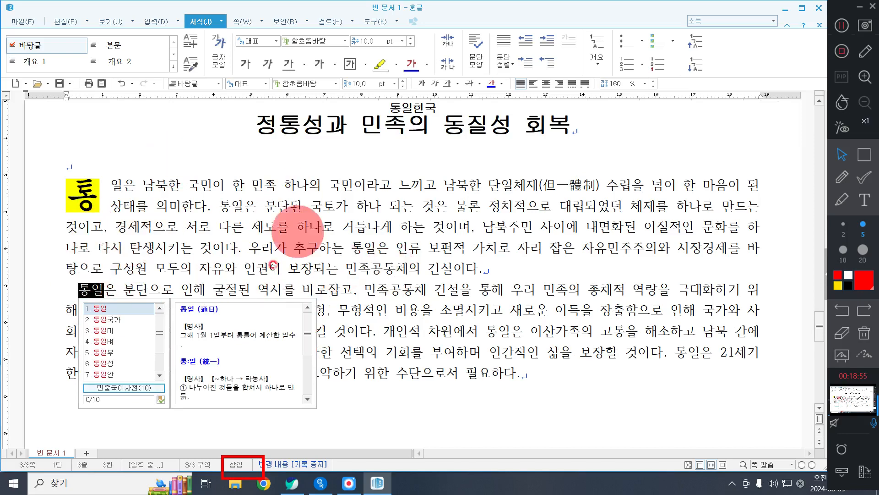
pyautogui.press('F9')
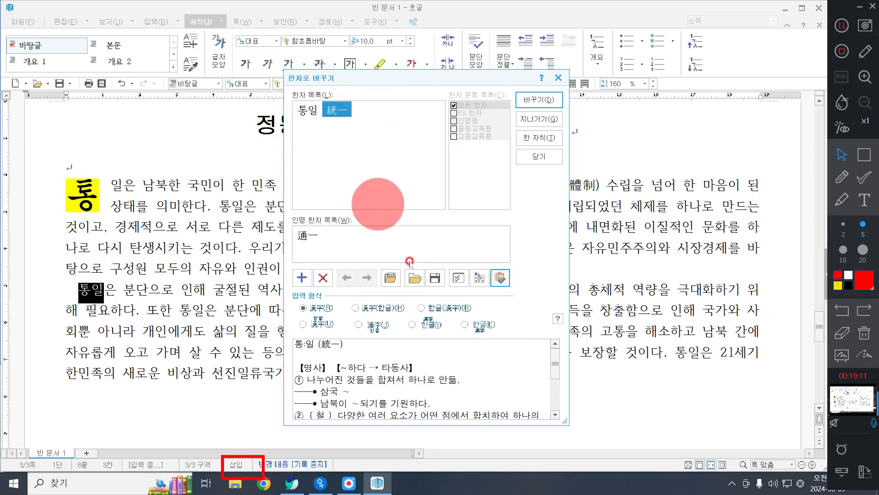
pyautogui.click(441, 311)
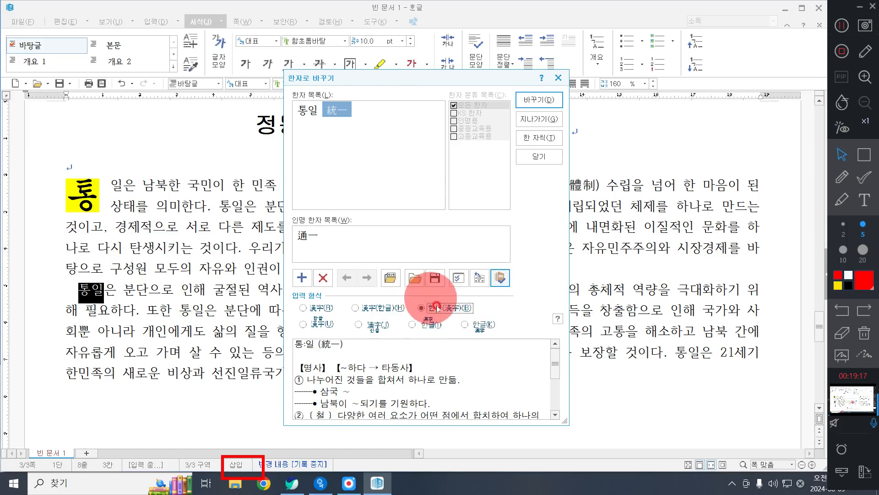
pyautogui.click(536, 98)
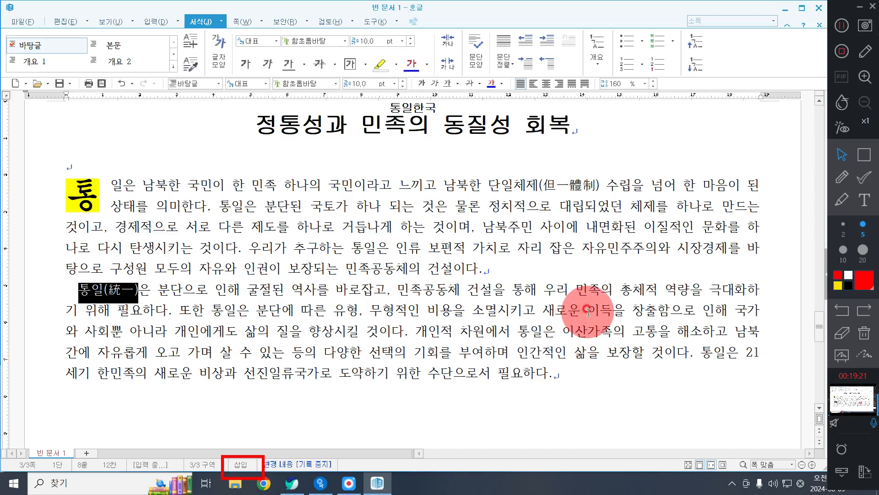
# Step: Convert 이득 in the second body paragraph to 이득(利得) with the 한글(漢字) input format
pyautogui.moveTo(588, 311); pyautogui.dragTo(608, 313)
pyautogui.press('F9')
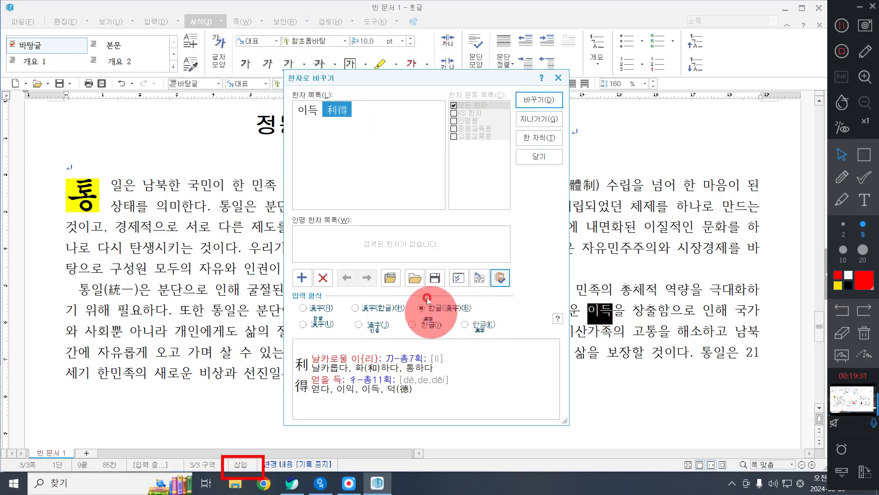
pyautogui.click(447, 313)
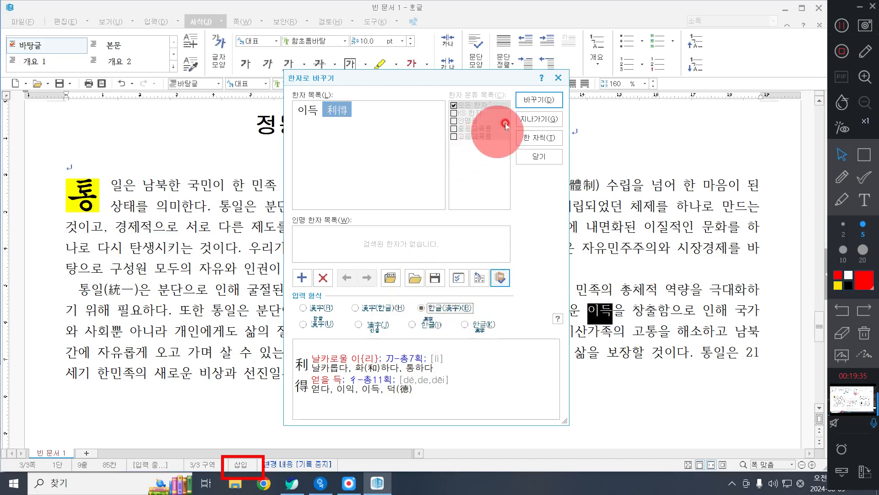
pyautogui.click(525, 99)
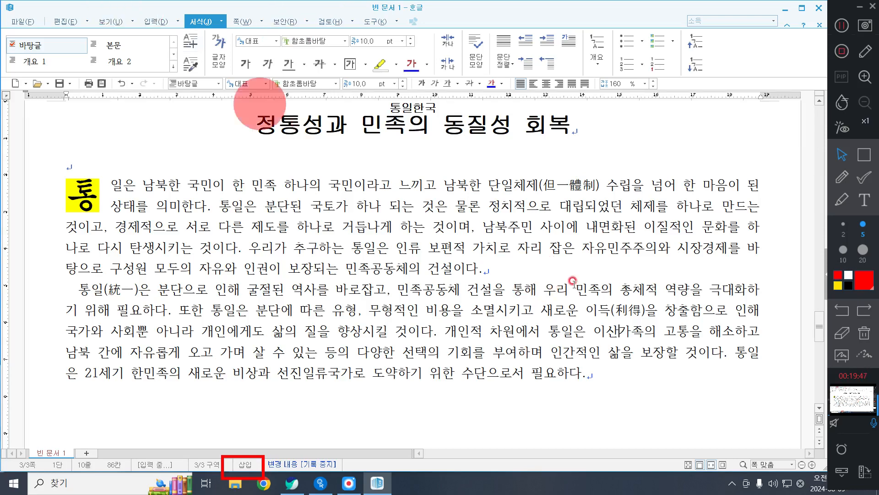
pyautogui.moveTo(488, 185); pyautogui.dragTo(600, 187)
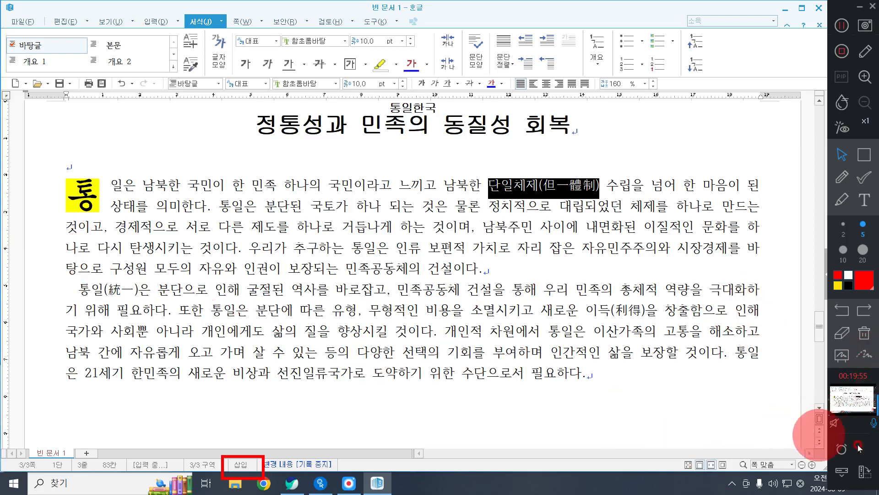
pyautogui.click(865, 337)
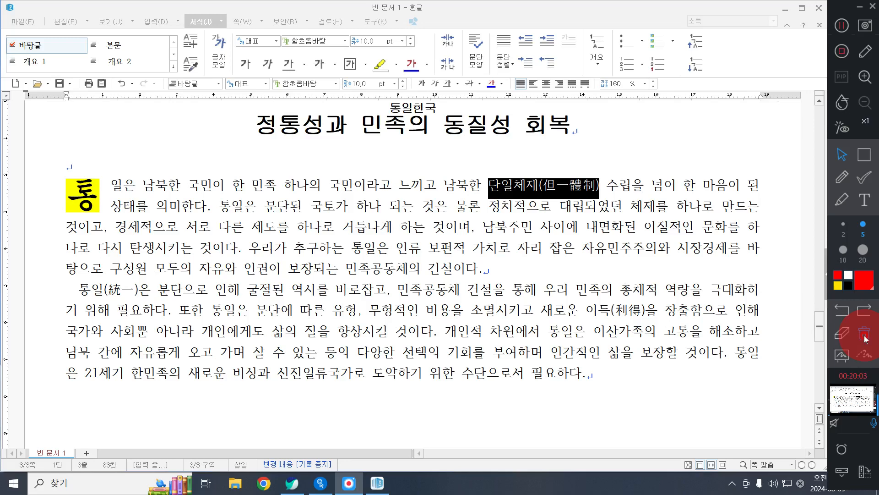
pyautogui.click(276, 188)
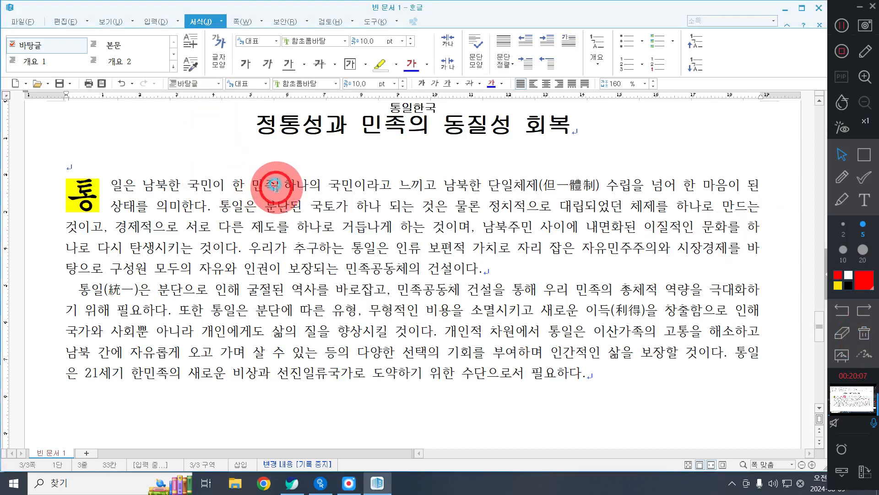
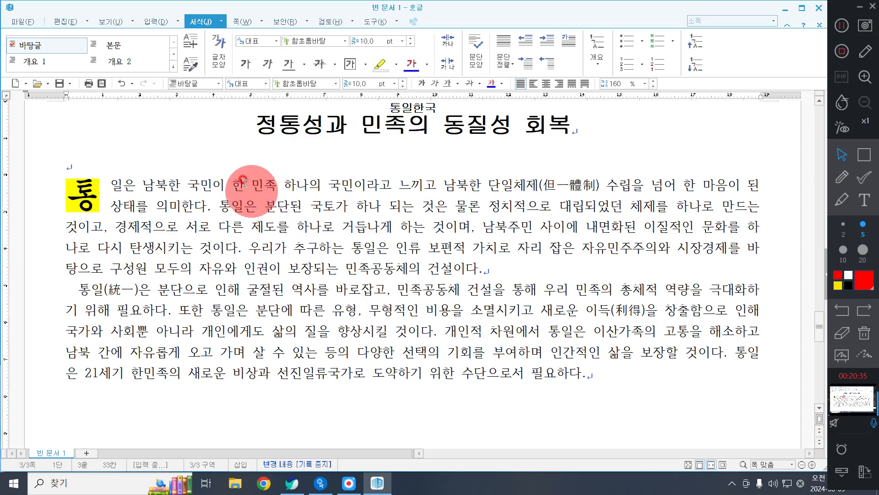
# Step: Insert a footnote directly after 민족 in the first line of the first body paragraph
pyautogui.click(278, 181)
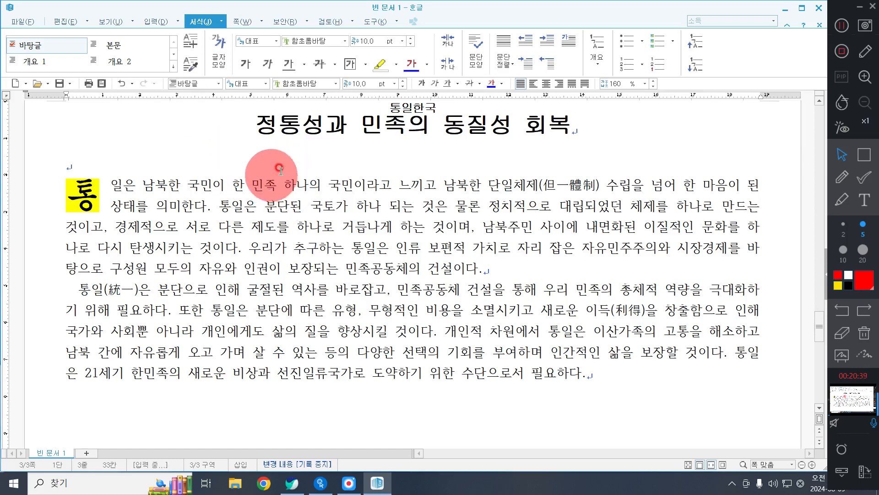
pyautogui.click(162, 20)
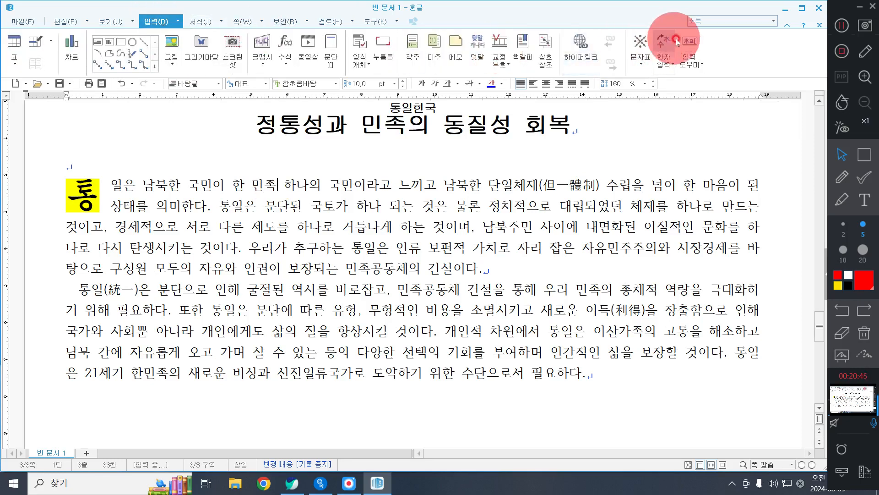
pyautogui.click(411, 49)
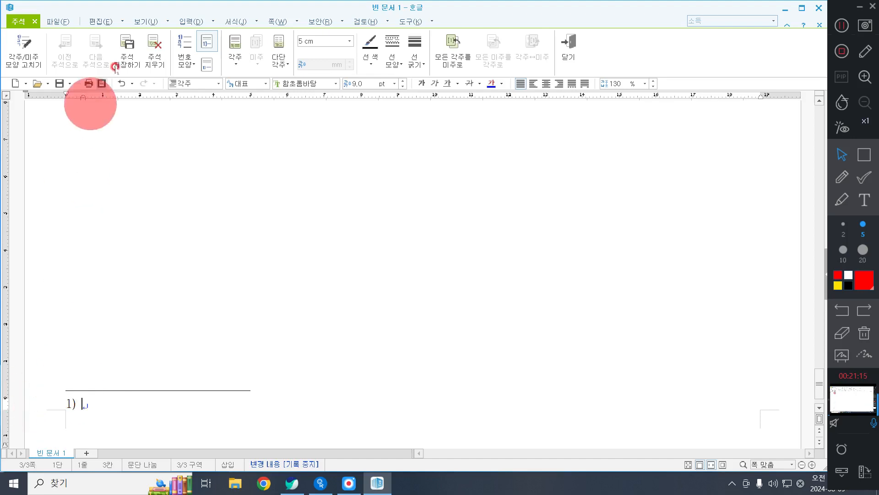
pyautogui.click(864, 154)
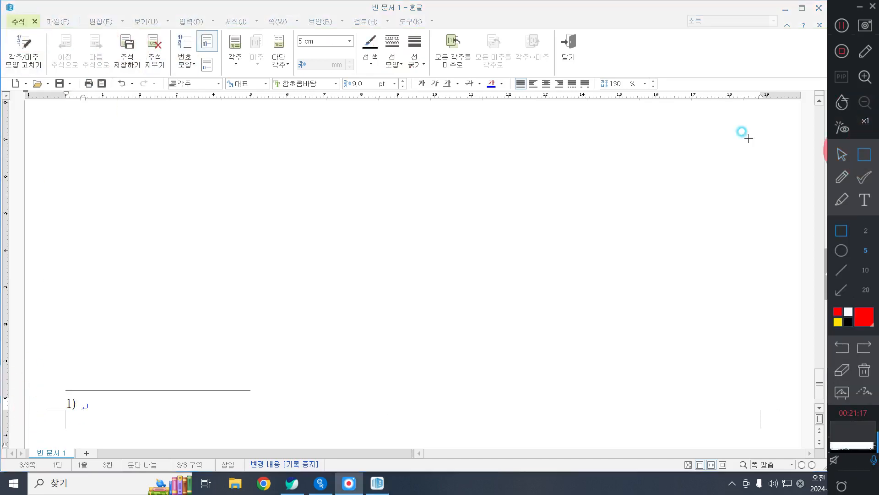
pyautogui.moveTo(5, 8); pyautogui.dragTo(43, 33)
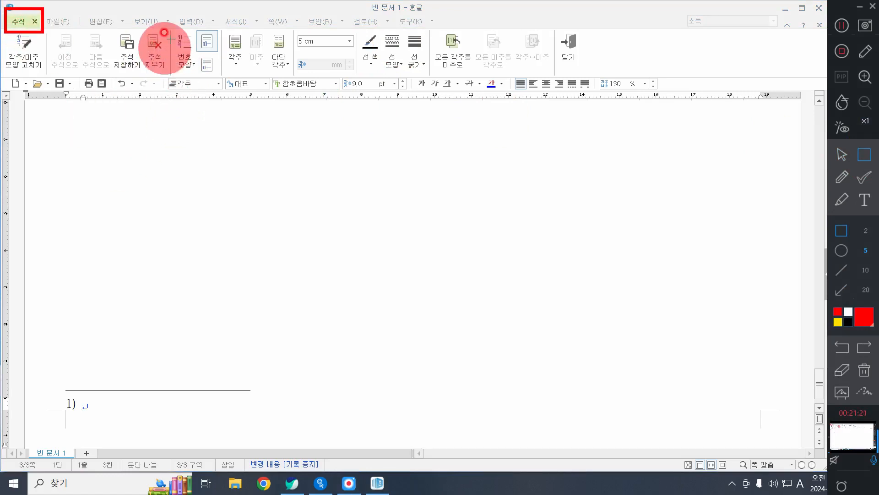
pyautogui.moveTo(160, 26); pyautogui.dragTo(201, 76)
pyautogui.click(841, 155)
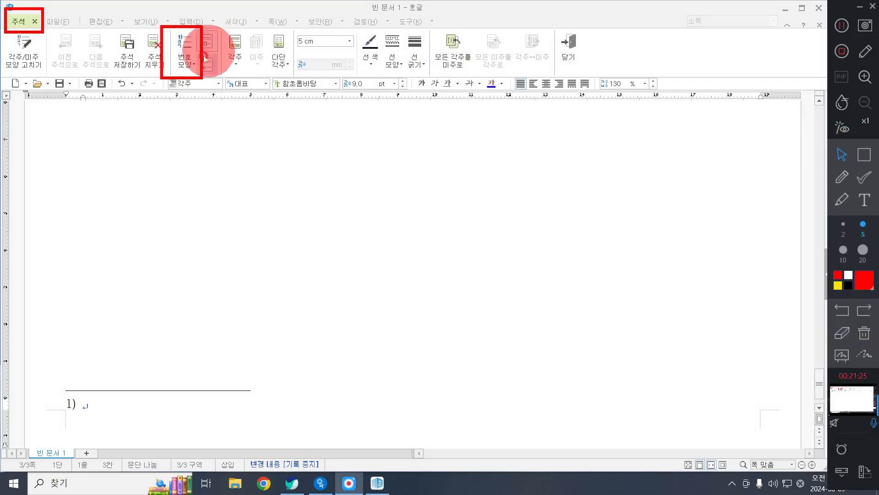
# Step: Set the footnote's number format to the circled consonants ㉠,㉡,㉢
pyautogui.click(187, 51)
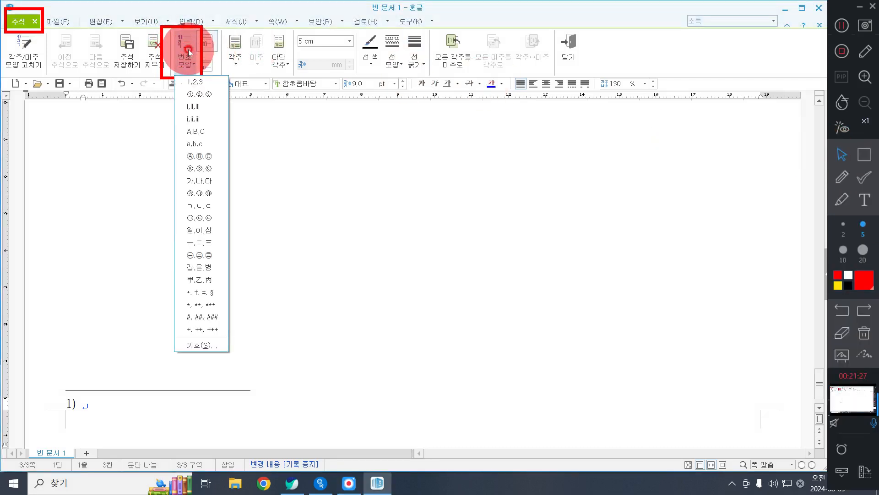
pyautogui.click(205, 223)
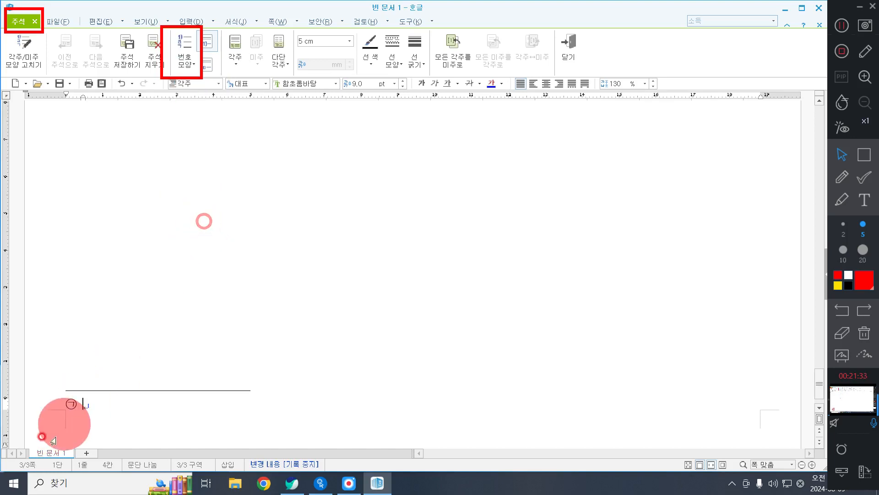
# Step: Enter the footnote text 언어의 문화상의 공통성에 기초하여 오랜 세월 역사적으로 형성된 사회 집단
pyautogui.click(113, 389)
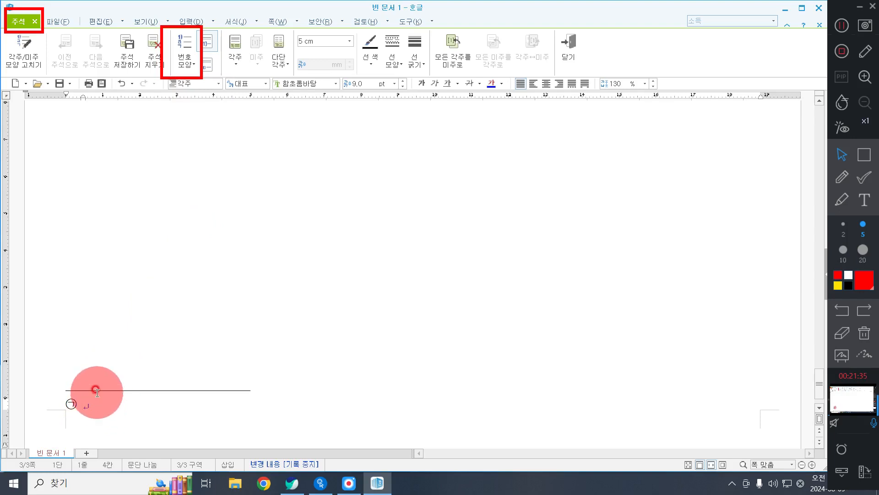
pyautogui.write('언어의 문')
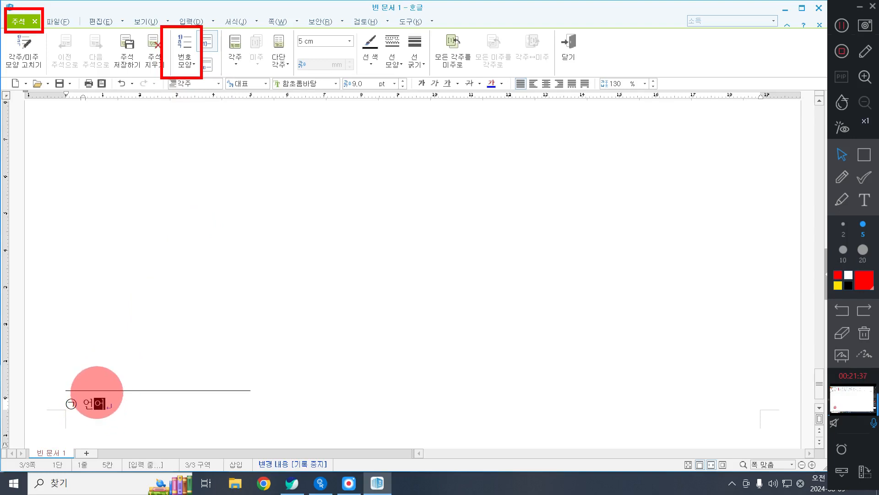
pyautogui.write('화상의 공통')
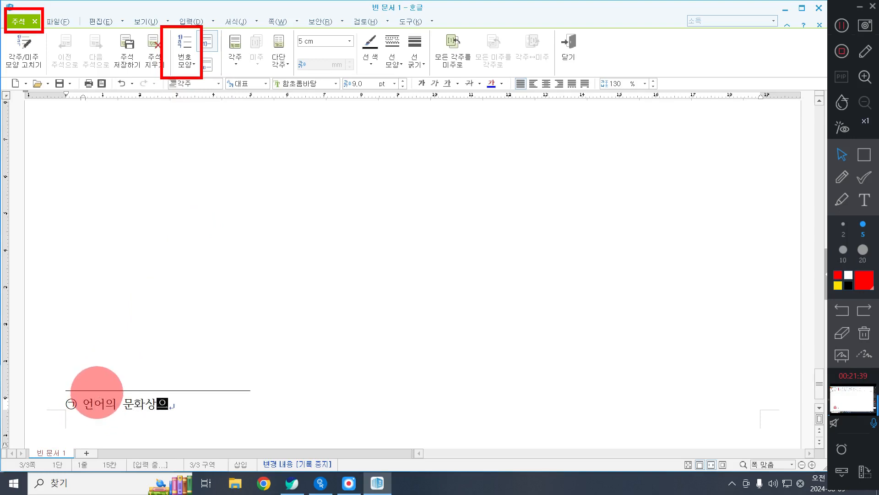
pyautogui.write('성에 기')
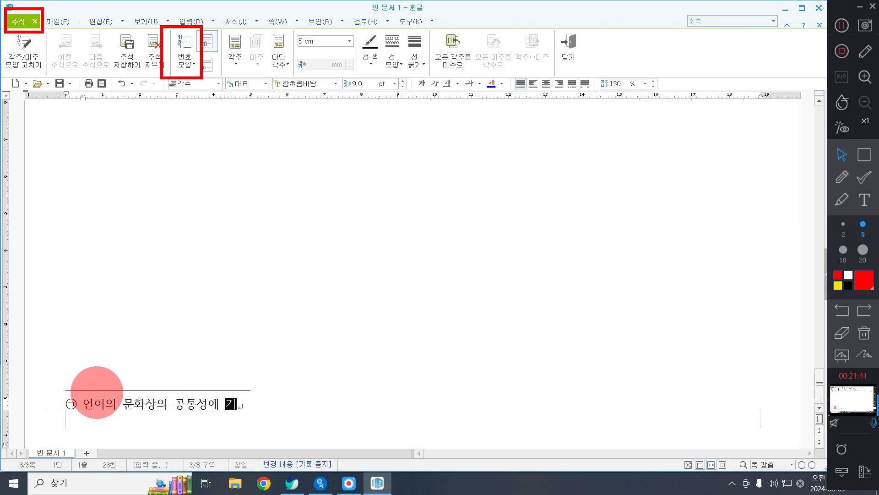
pyautogui.write('초하여 오랜 세월')
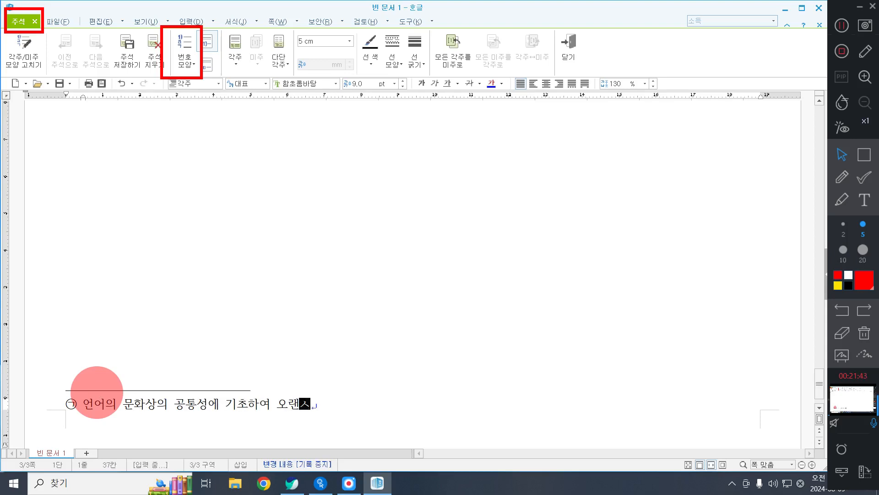
pyautogui.write(' ㅇ')
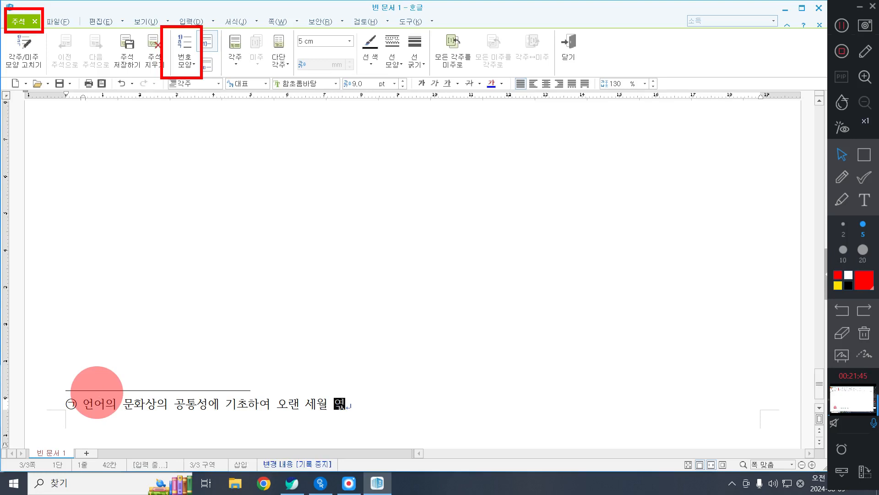
pyautogui.write('사적으로 형성ㄷ')
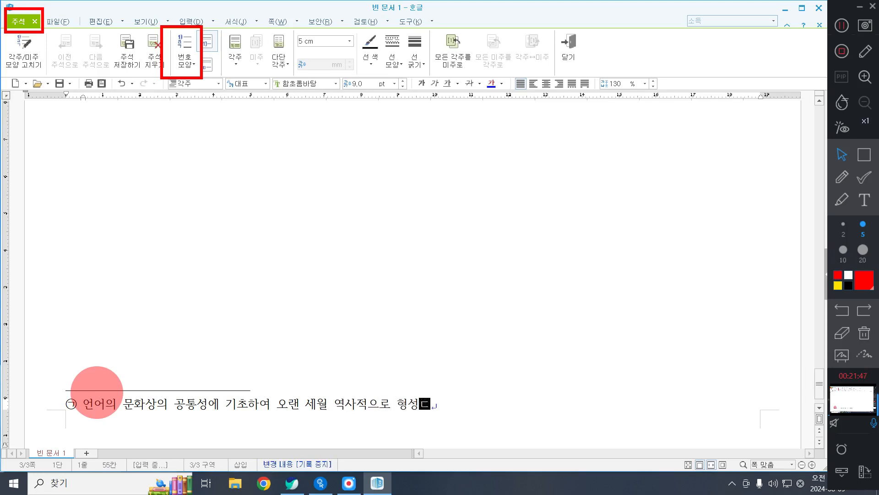
pyautogui.write('된 사호 ㅣ집')
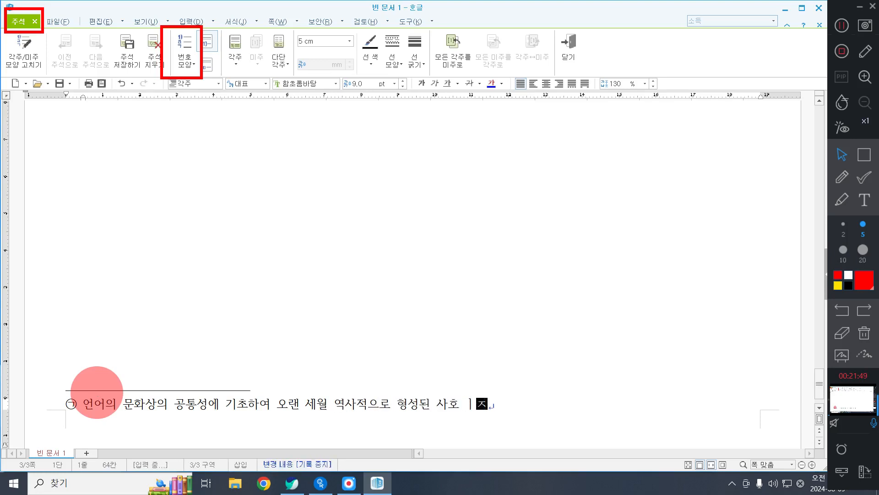
pyautogui.write('단')
pyautogui.click(862, 326)
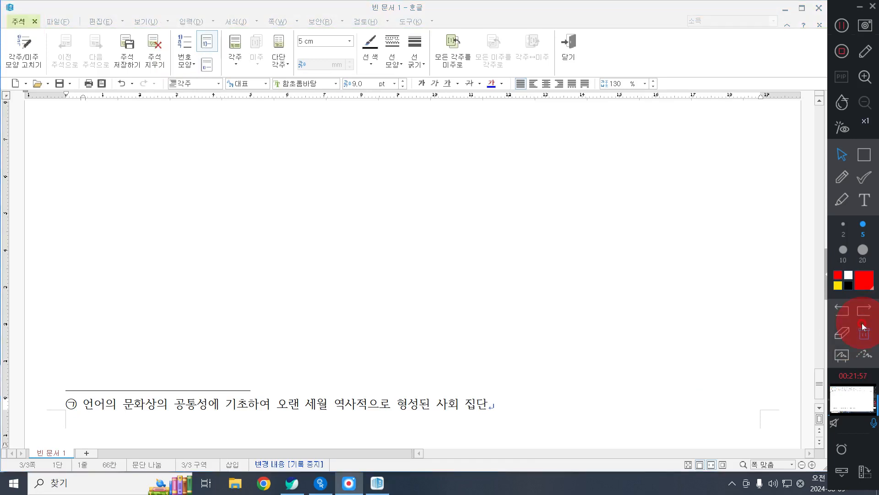
pyautogui.click(321, 394)
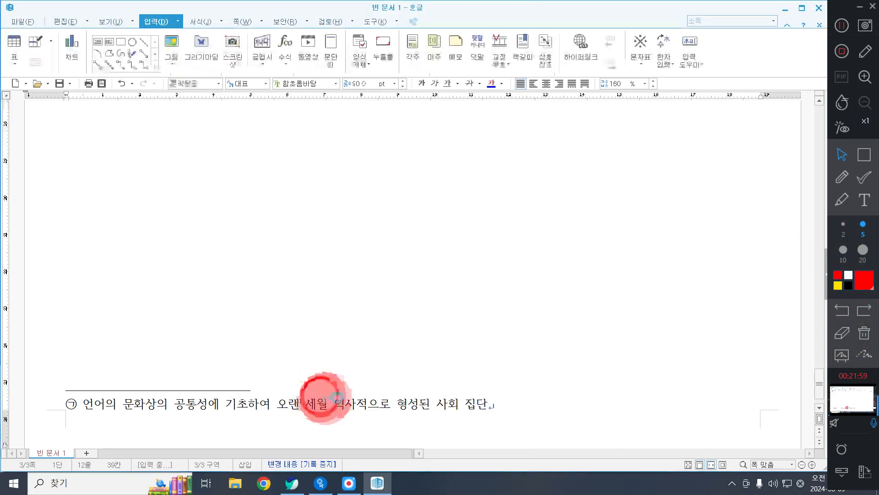
pyautogui.click(515, 408)
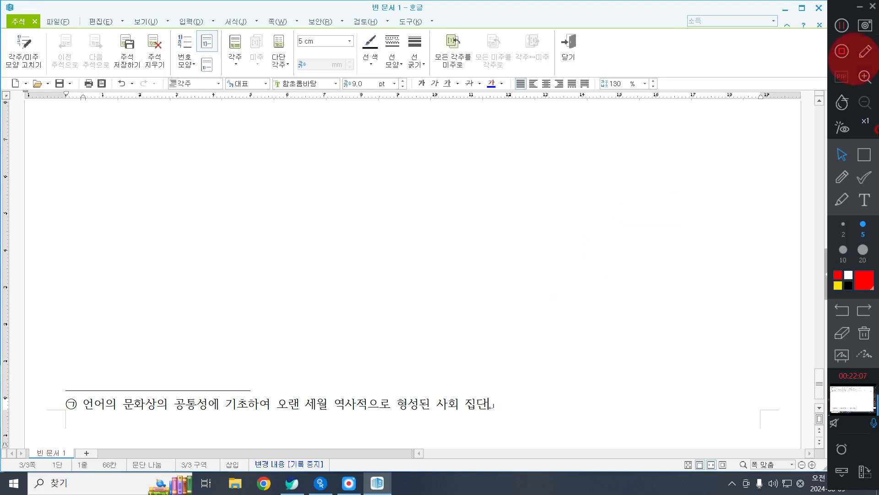
pyautogui.click(864, 154)
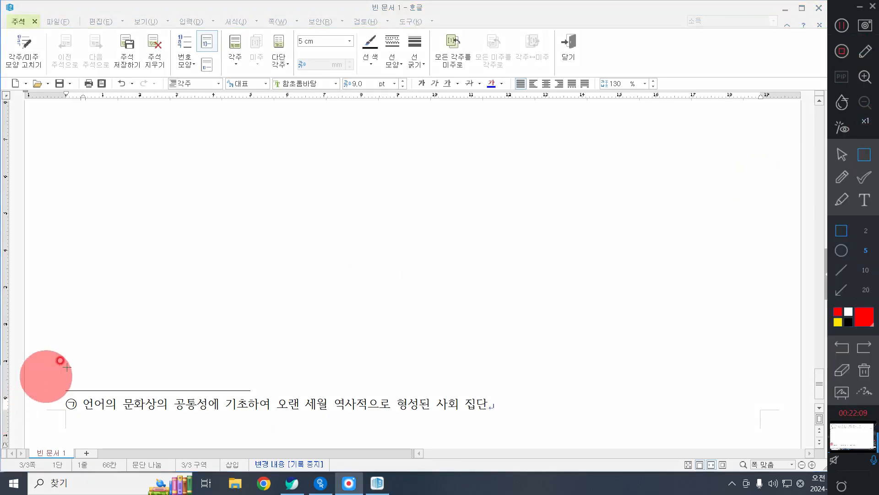
pyautogui.moveTo(57, 391)
pyautogui.mouseDown()
pyautogui.moveTo(506, 421)
pyautogui.moveTo(496, 417)
pyautogui.mouseUp()
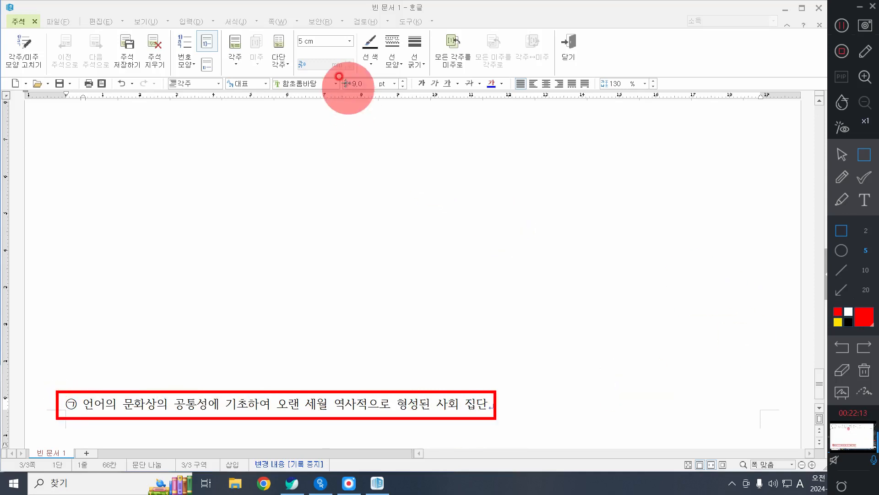
pyautogui.moveTo(343, 75); pyautogui.dragTo(374, 99)
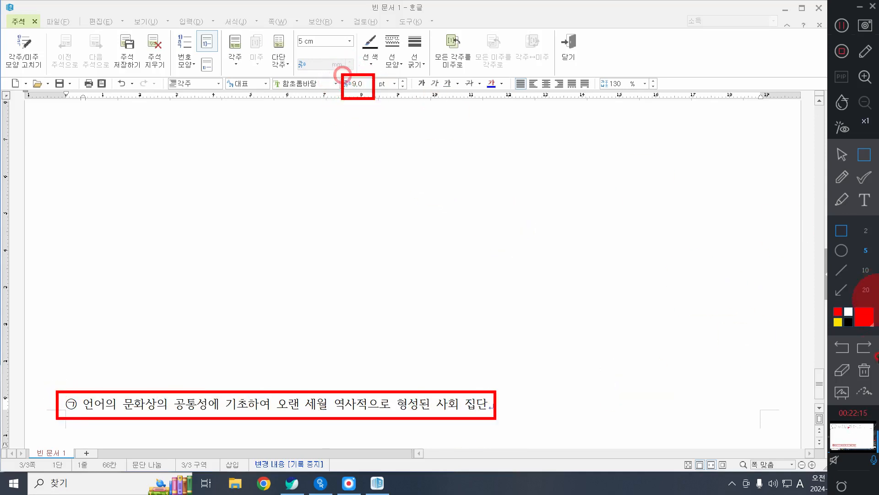
pyautogui.click(864, 370)
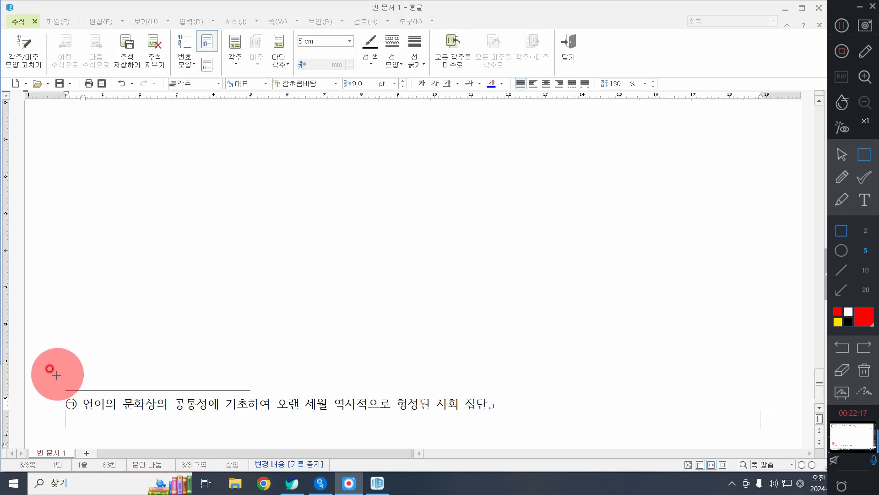
pyautogui.moveTo(57, 375)
pyautogui.mouseDown()
pyautogui.moveTo(167, 374)
pyautogui.moveTo(291, 399)
pyautogui.moveTo(281, 399)
pyautogui.mouseUp()
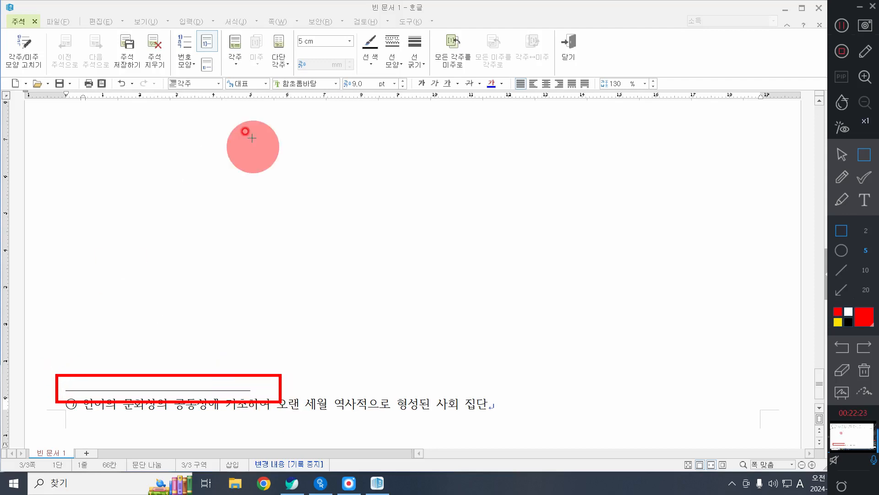
pyautogui.moveTo(289, 32)
pyautogui.mouseDown()
pyautogui.moveTo(324, 54)
pyautogui.moveTo(361, 55)
pyautogui.mouseUp()
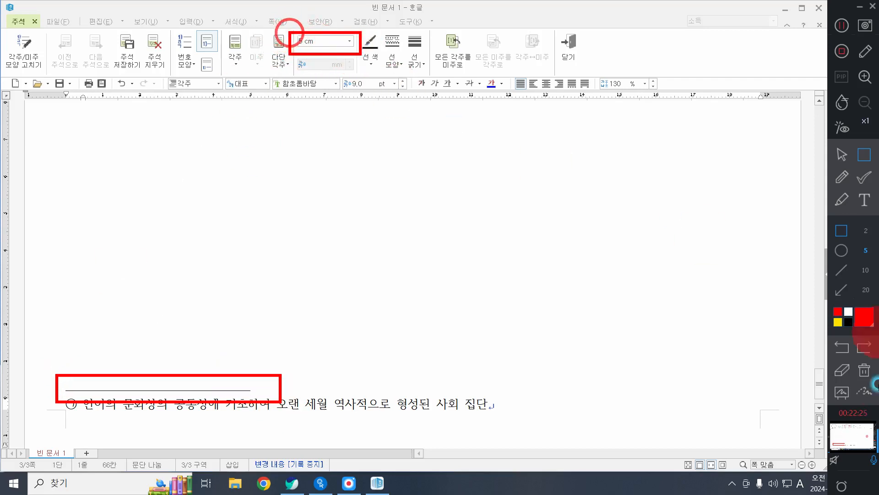
pyautogui.click(844, 379)
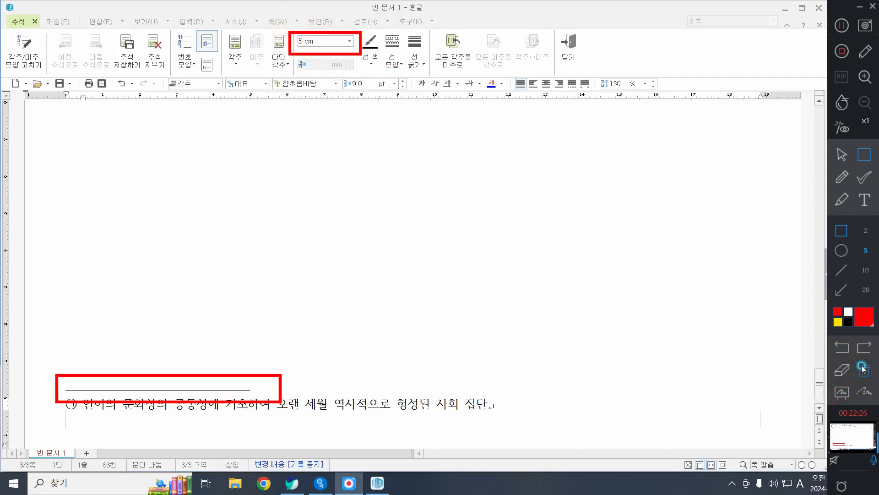
pyautogui.click(842, 155)
# Step: Close footnote editing and return to the footnote mark after 민족 in the body text
pyautogui.click(529, 404)
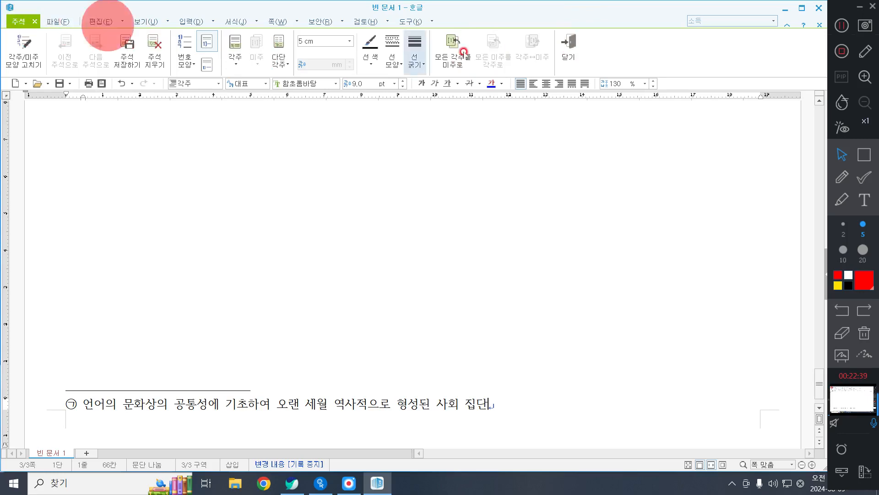
pyautogui.click(573, 47)
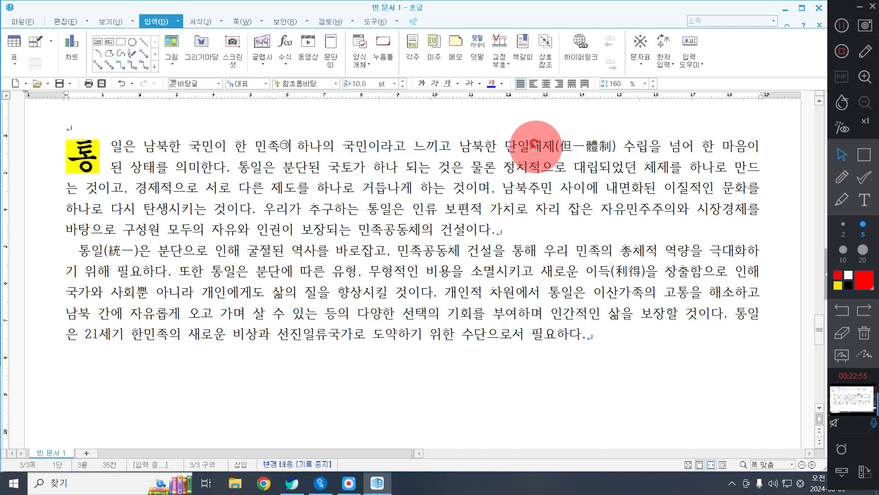
pyautogui.click(864, 154)
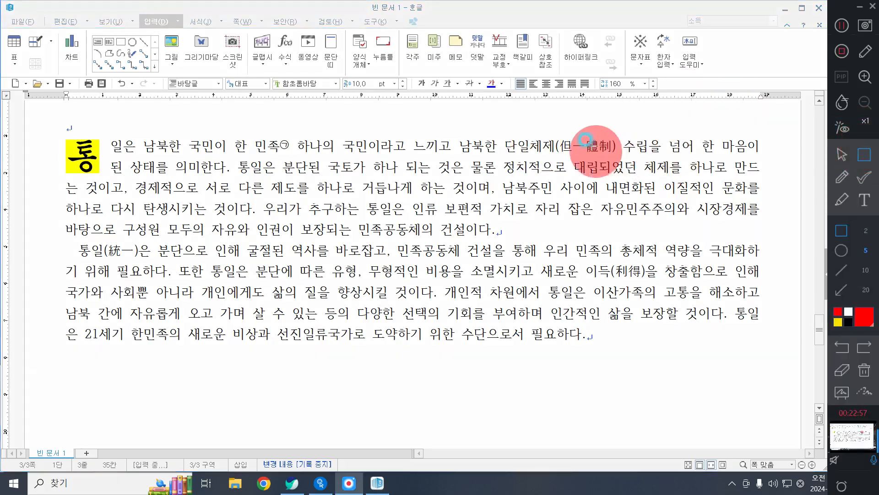
pyautogui.moveTo(583, 137)
pyautogui.mouseDown()
pyautogui.moveTo(792, 270)
pyautogui.moveTo(759, 276)
pyautogui.mouseUp()
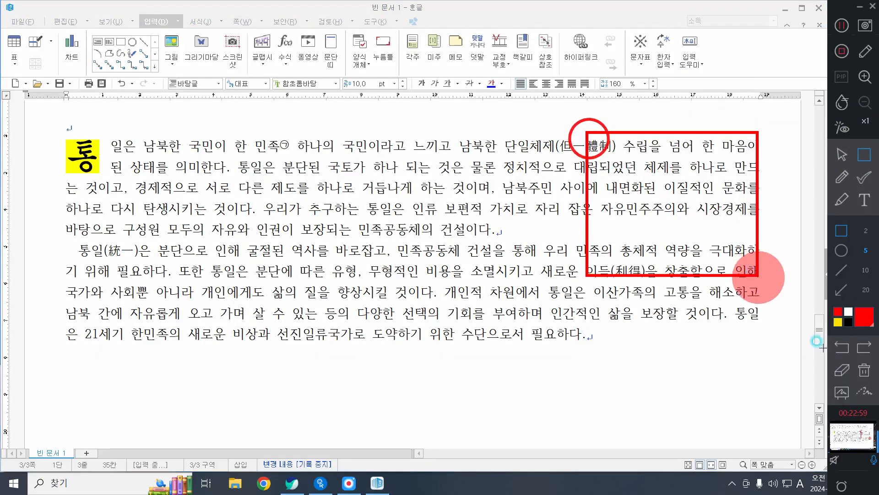
pyautogui.click(841, 154)
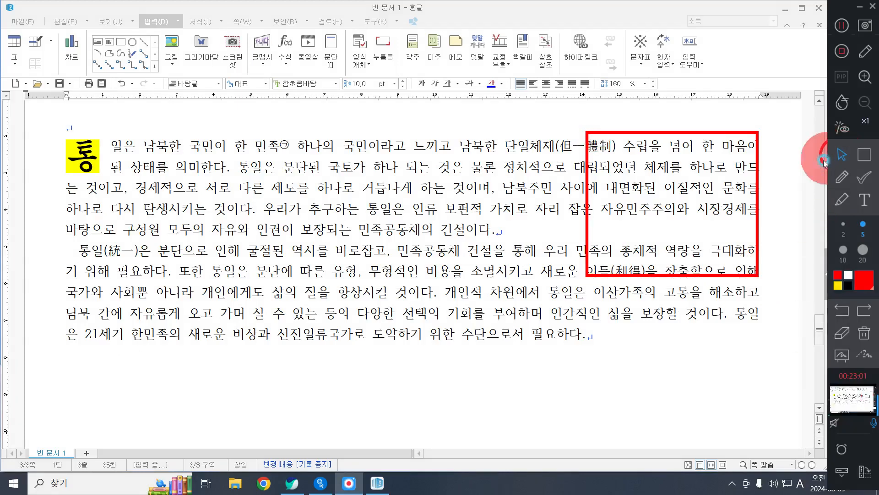
pyautogui.click(864, 333)
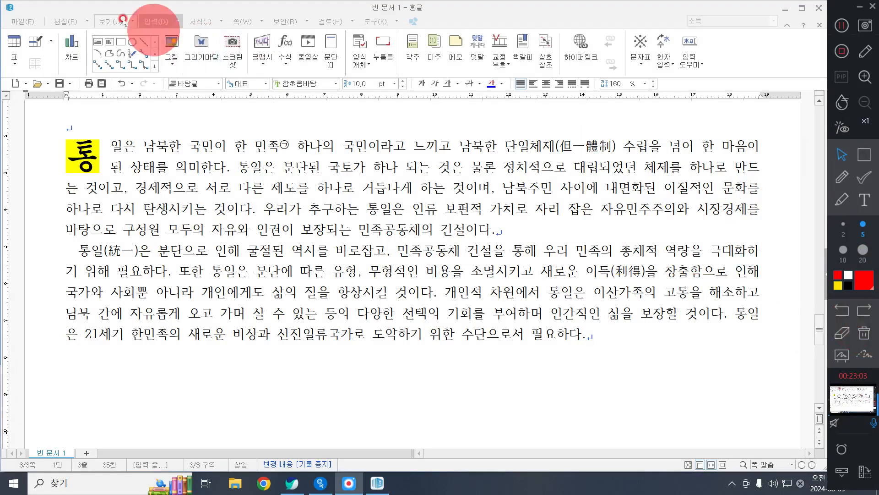
pyautogui.click(154, 21)
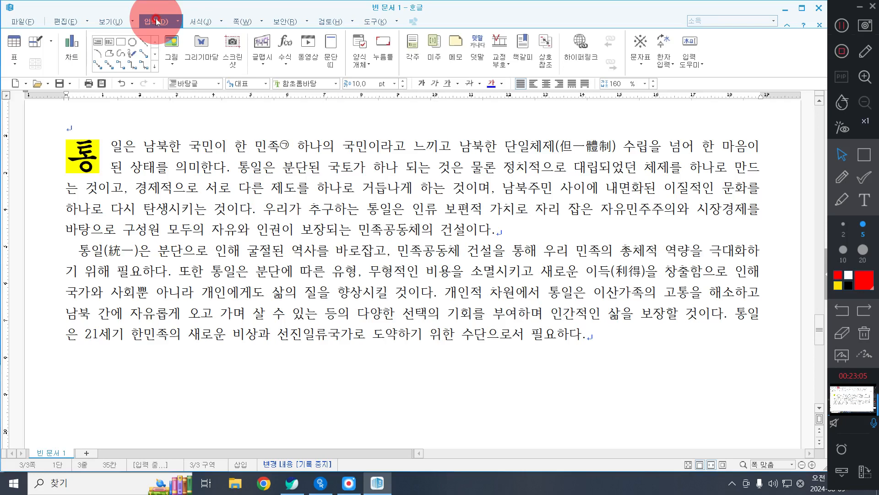
pyautogui.scroll(5, 405, 271)
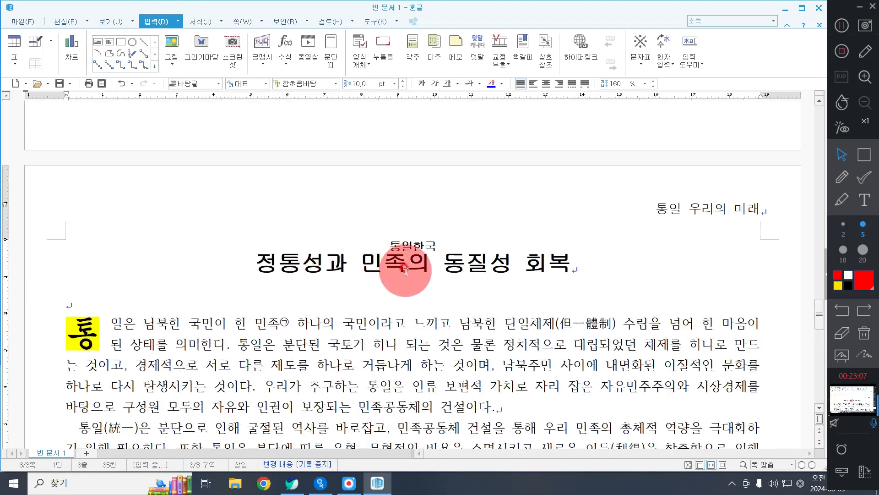
# Step: Start inserting a picture and browse to the Picture folder inside the ITQ folder in 문서
pyautogui.scroll(-3, 406, 271)
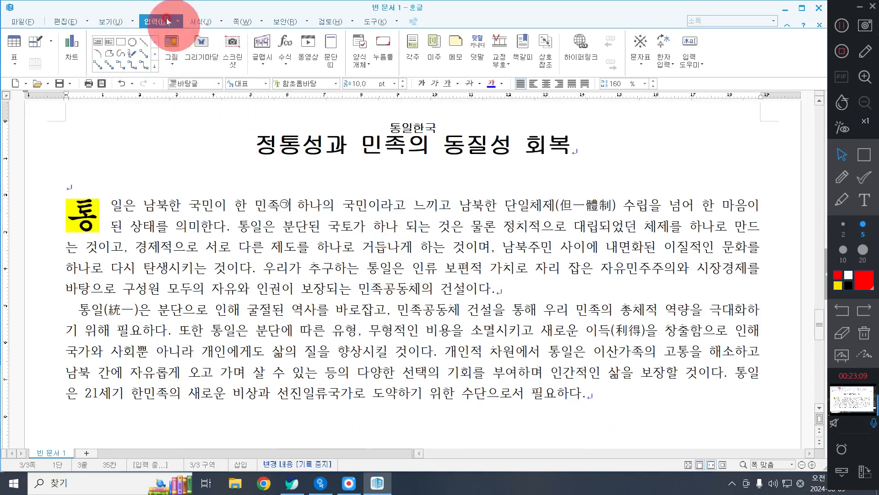
pyautogui.click(180, 39)
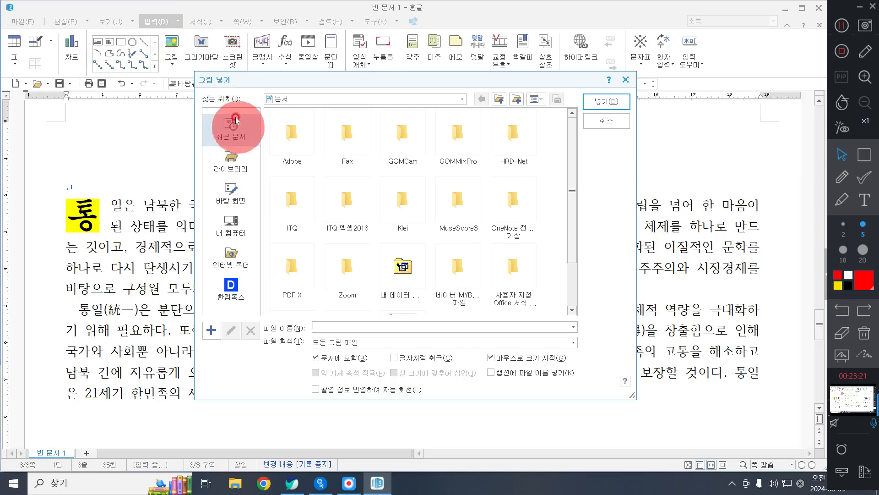
pyautogui.click(230, 163)
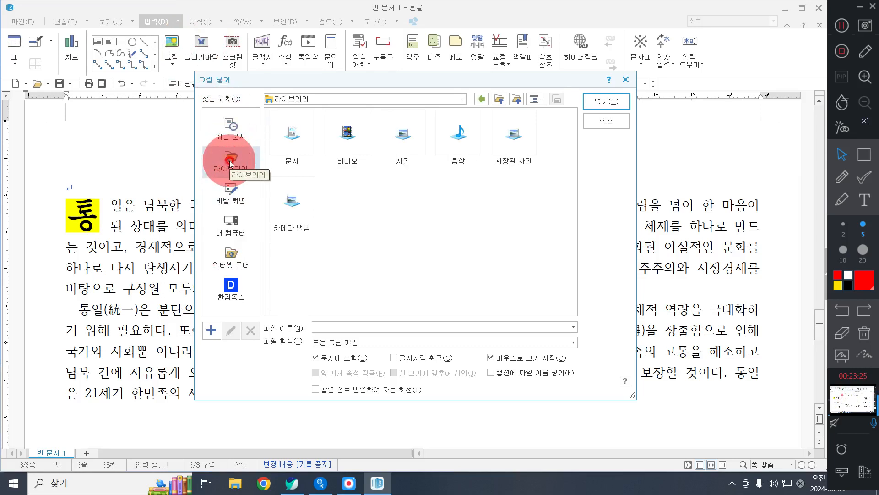
pyautogui.doubleClick(298, 129)
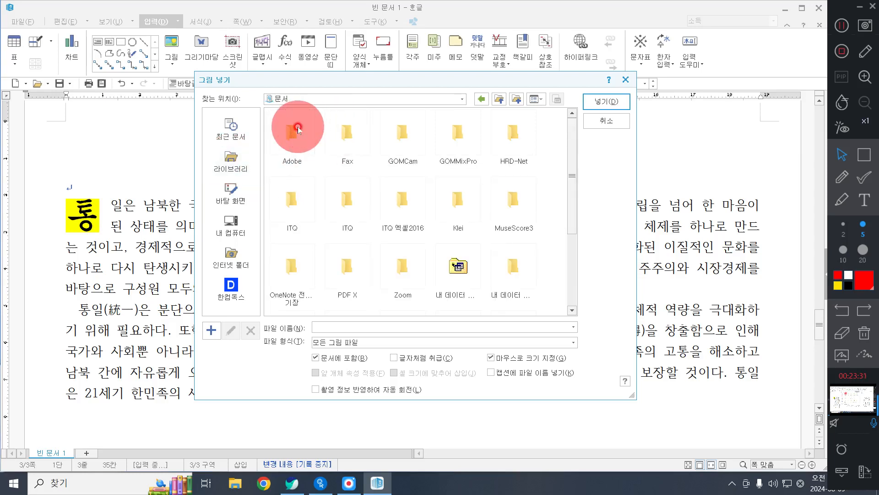
pyautogui.doubleClick(285, 202)
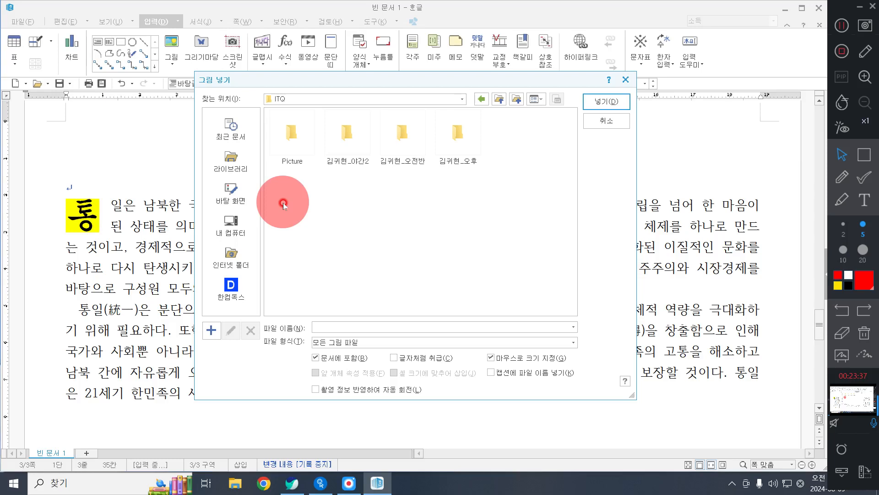
pyautogui.doubleClick(297, 132)
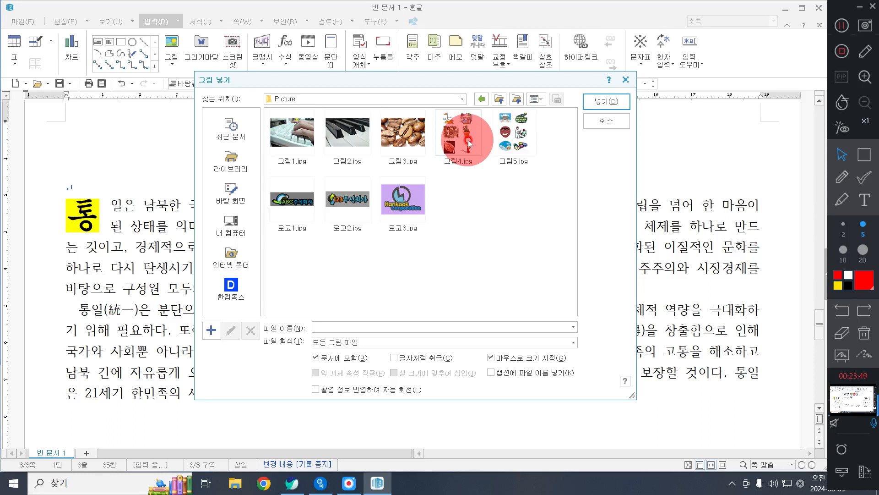
# Step: Insert 그림4.jpg over the right part of the body text, drawn about 48 mm wide and 62 mm high
pyautogui.click(447, 129)
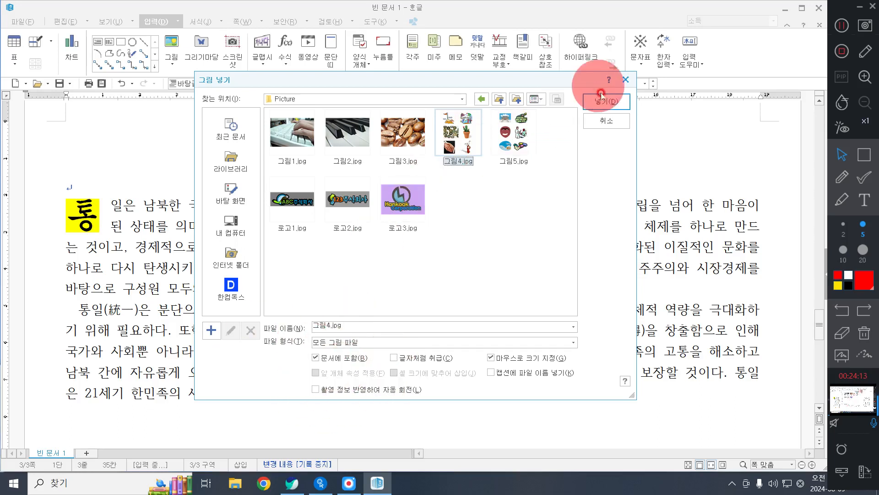
pyautogui.click(608, 103)
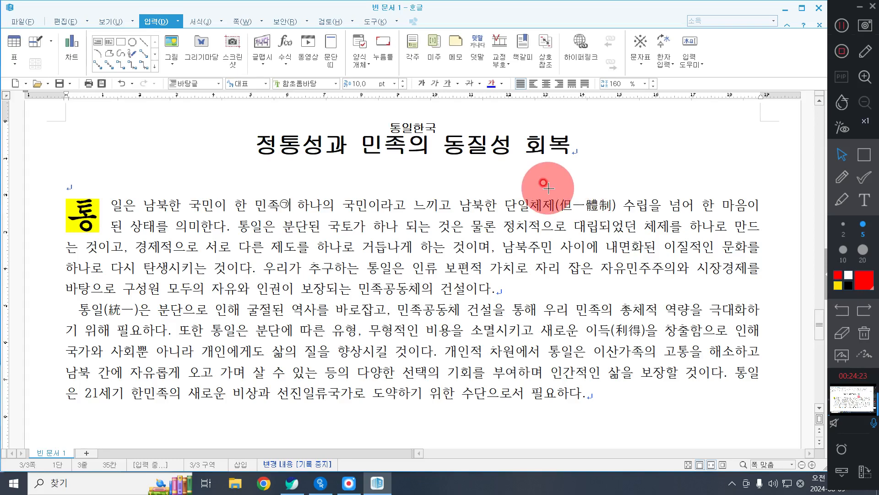
pyautogui.moveTo(537, 150); pyautogui.dragTo(713, 325)
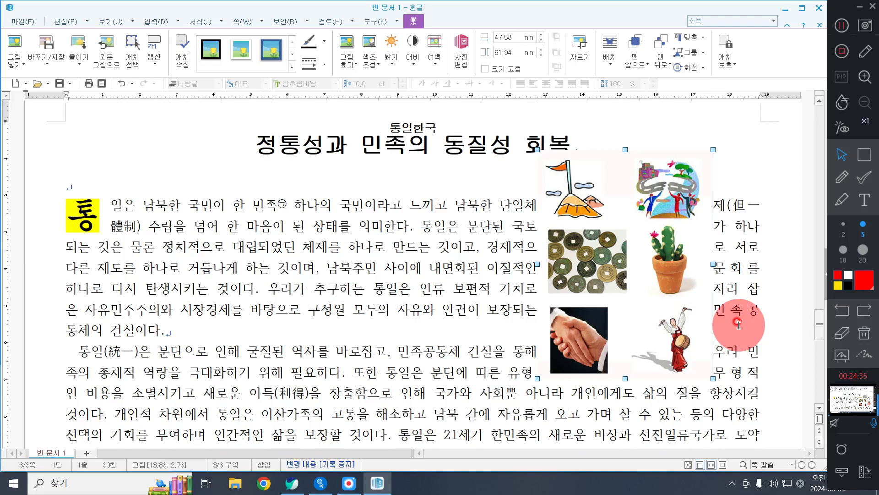
pyautogui.click(841, 177)
pyautogui.moveTo(545, 298)
pyautogui.mouseDown()
pyautogui.moveTo(547, 362)
pyautogui.moveTo(623, 381)
pyautogui.moveTo(618, 321)
pyautogui.moveTo(544, 297)
pyautogui.mouseUp()
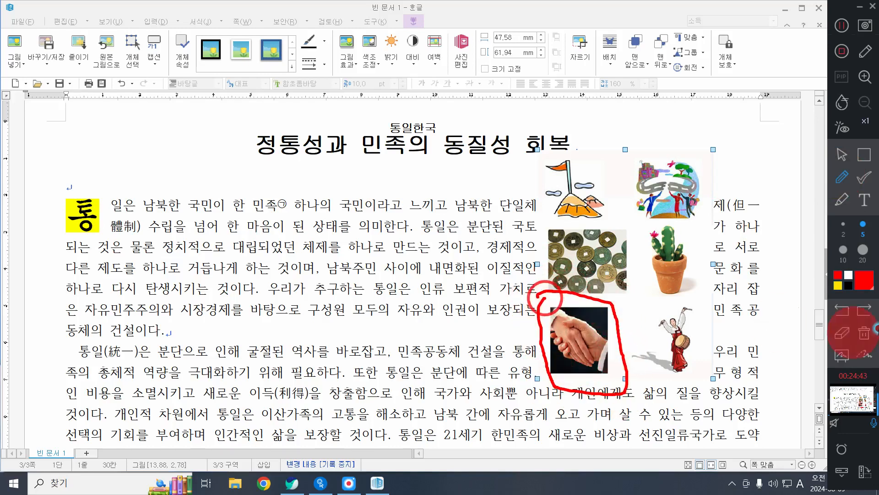
pyautogui.click(864, 333)
pyautogui.click(841, 155)
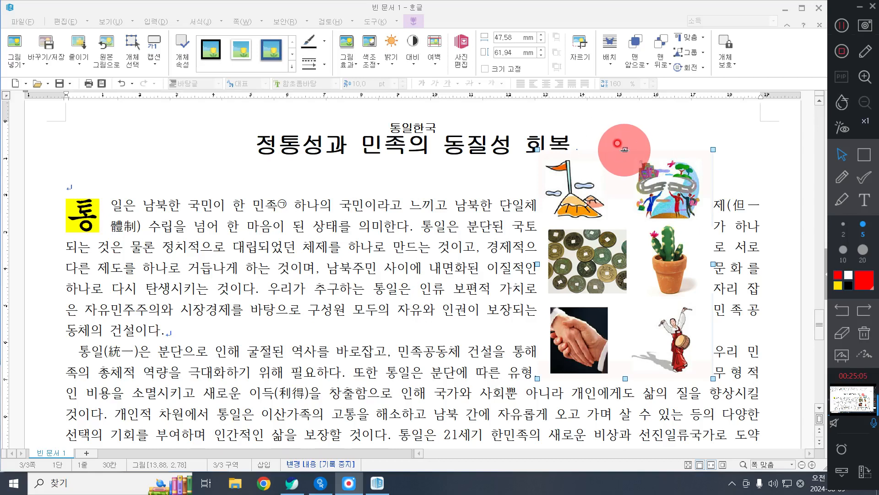
# Step: Crop the inserted picture to the handshake image, about 17 mm by 20 mm, and move it up slightly
pyautogui.moveTo(625, 149); pyautogui.dragTo(647, 301)
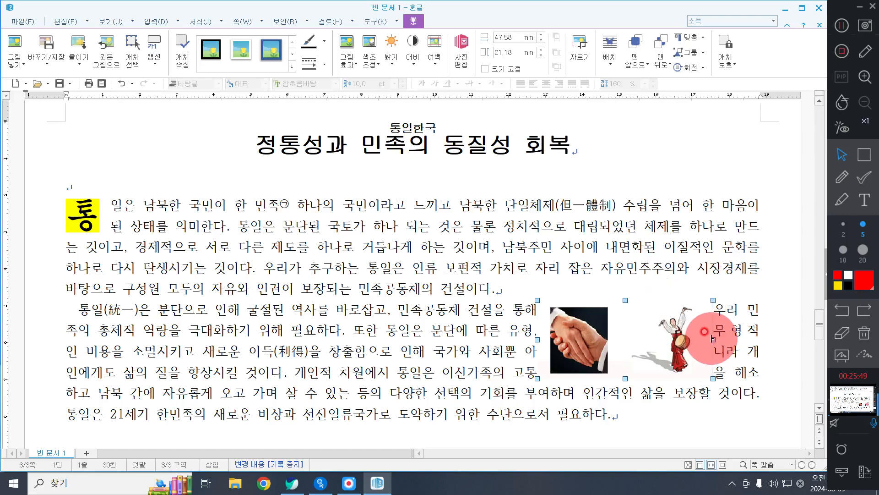
pyautogui.moveTo(712, 339); pyautogui.dragTo(619, 339)
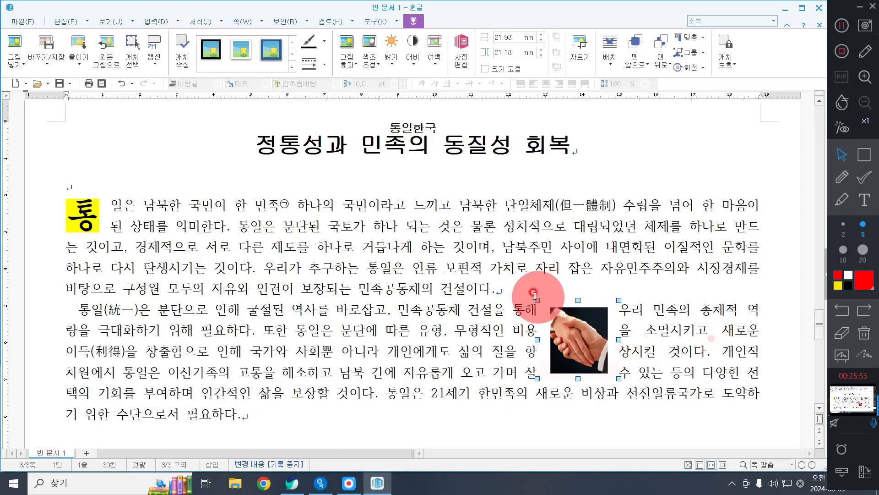
pyautogui.moveTo(535, 295); pyautogui.dragTo(544, 304)
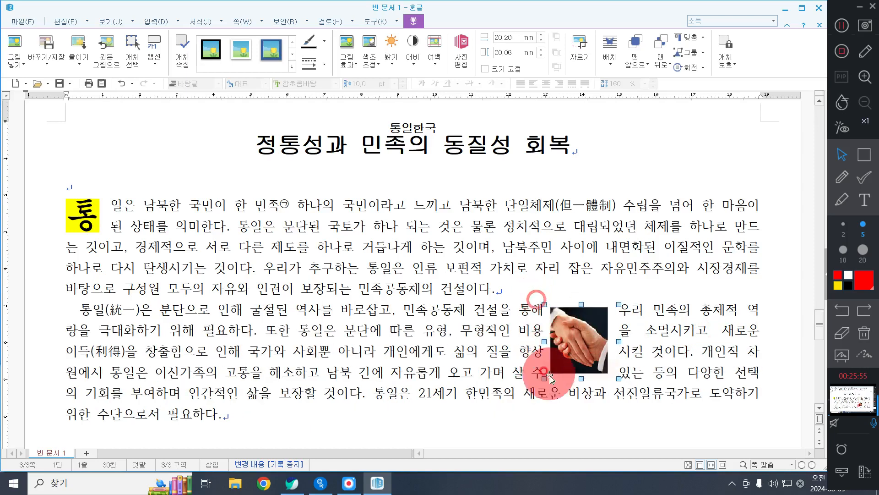
pyautogui.moveTo(619, 378); pyautogui.dragTo(605, 369)
pyautogui.moveTo(544, 304); pyautogui.dragTo(542, 298)
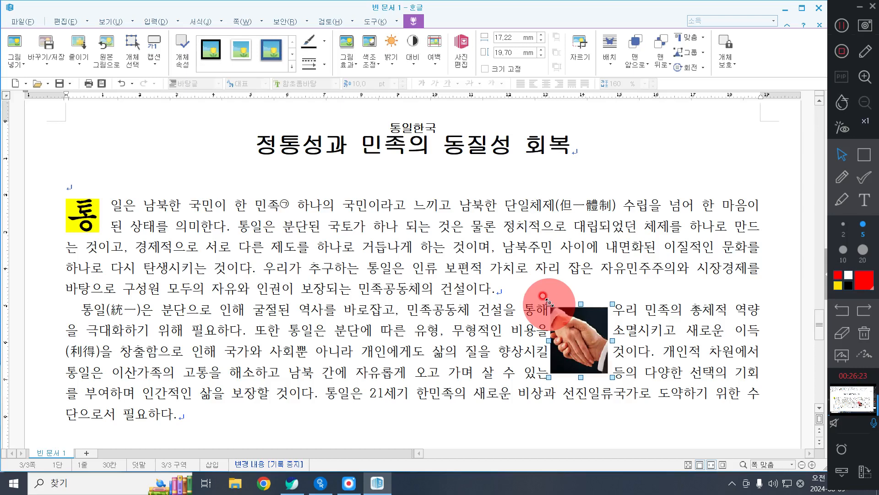
pyautogui.moveTo(577, 338); pyautogui.dragTo(570, 311)
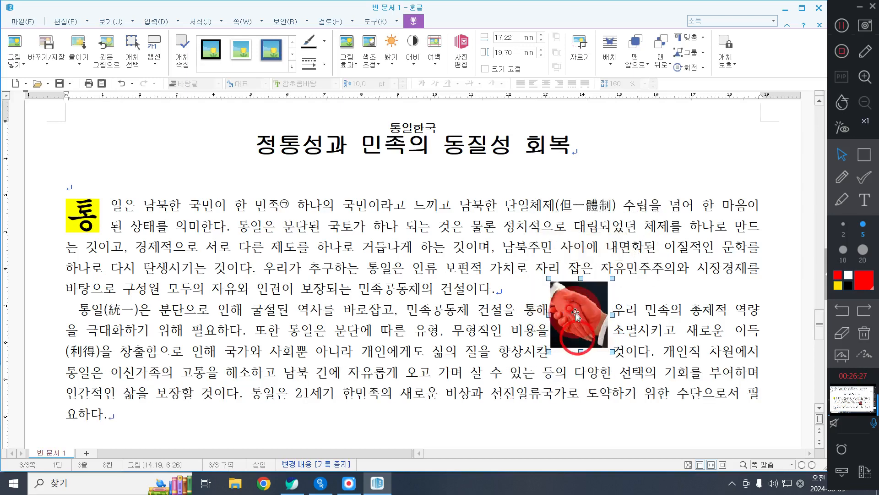
# Step: Set the handshake picture's width and height to 40 mm and lock its size with 크기 고정
pyautogui.doubleClick(572, 307)
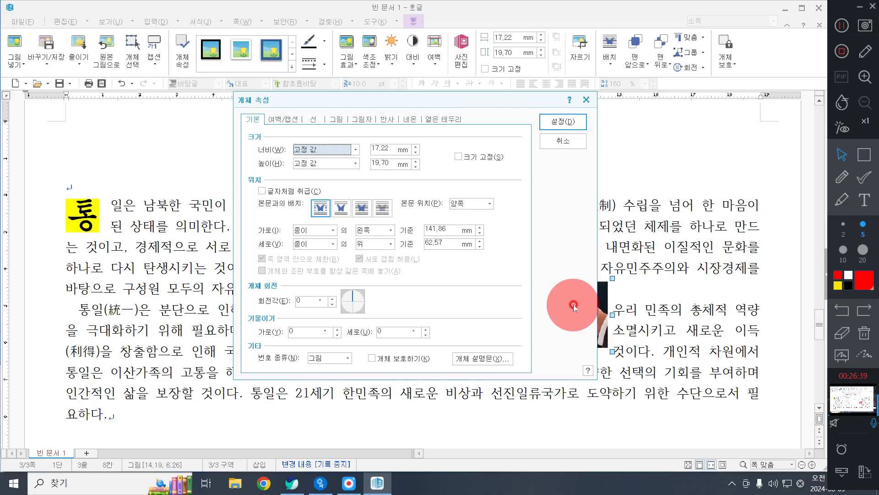
pyautogui.click(384, 147)
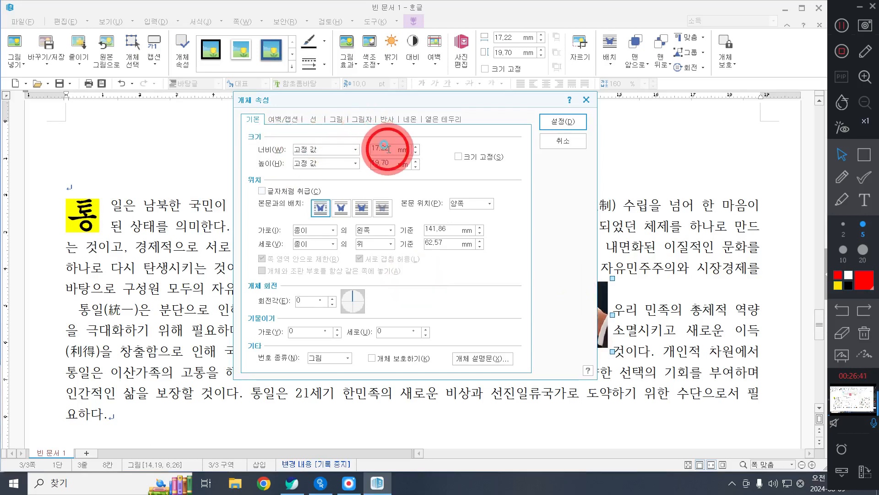
pyautogui.write('40')
pyautogui.press('Tab')
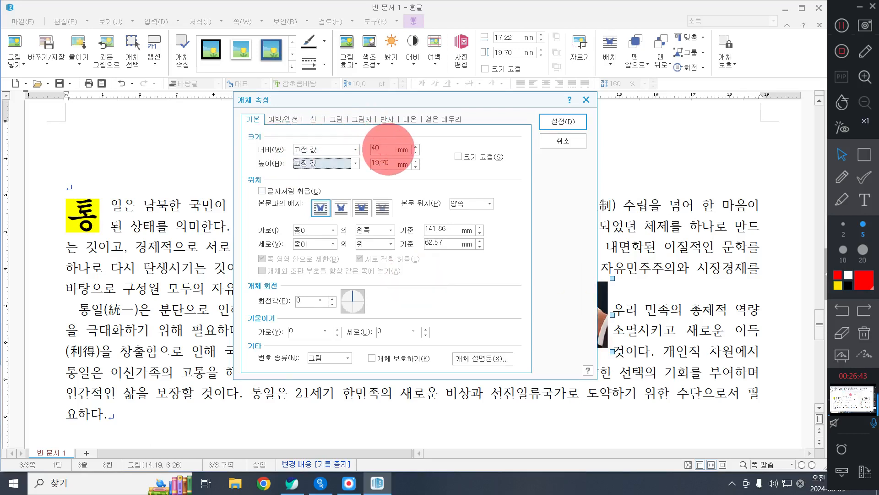
pyautogui.press('Tab')
pyautogui.press('Tab')
pyautogui.press('space')
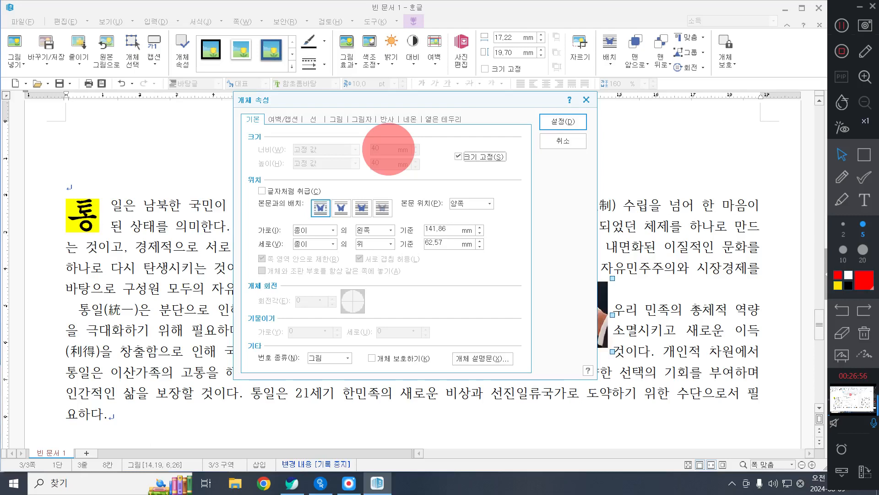
pyautogui.click(864, 155)
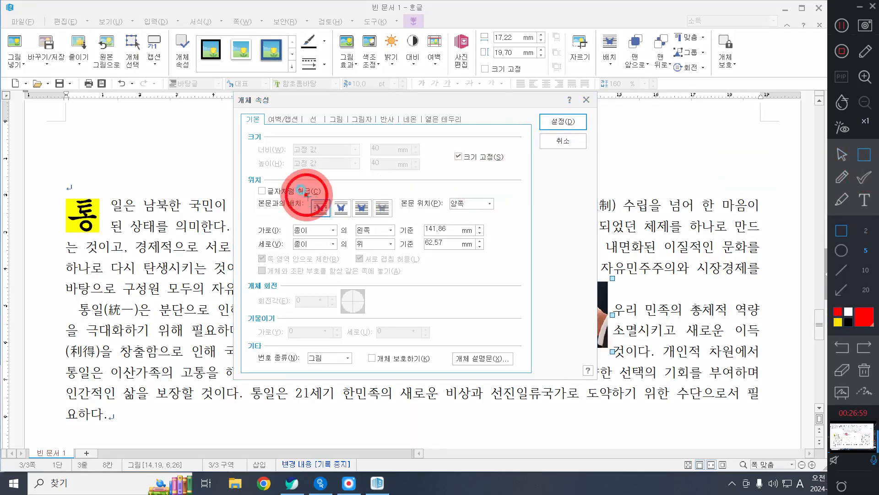
pyautogui.moveTo(305, 195); pyautogui.dragTo(337, 224)
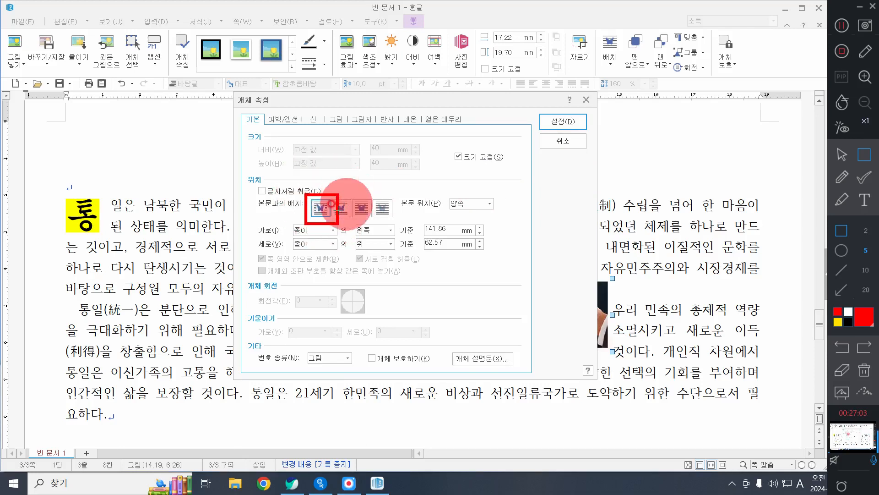
pyautogui.click(844, 155)
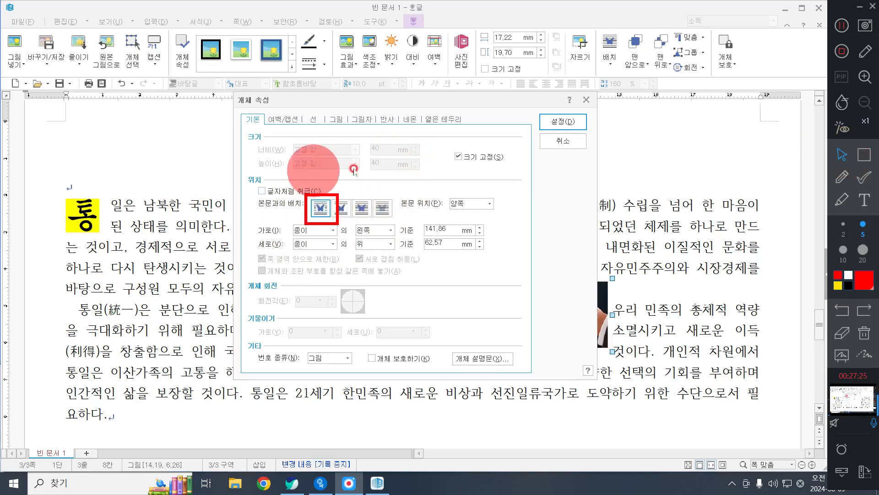
pyautogui.click(865, 333)
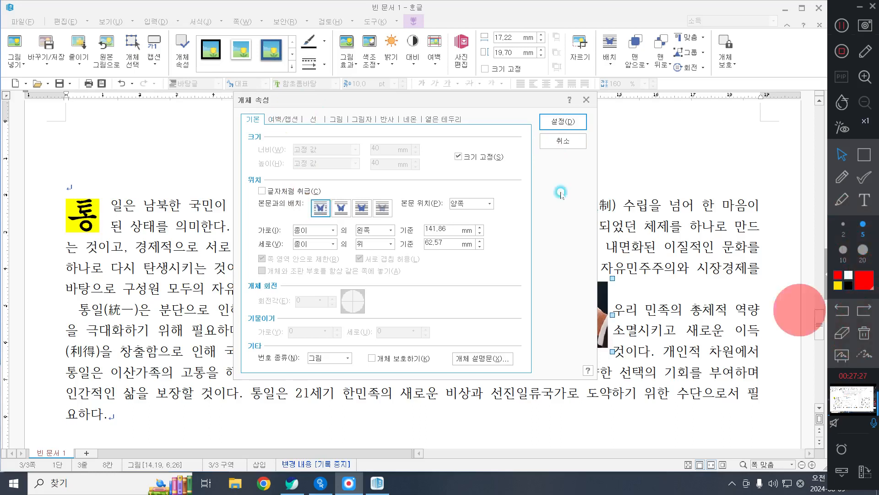
# Step: Set the picture's left outer margin to 2 mm and apply the object properties
pyautogui.click(283, 118)
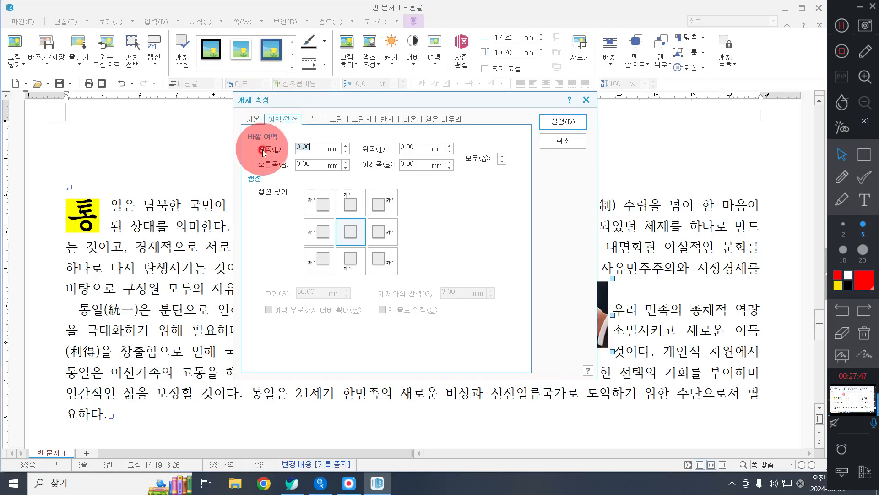
pyautogui.click(300, 143)
pyautogui.write('2')
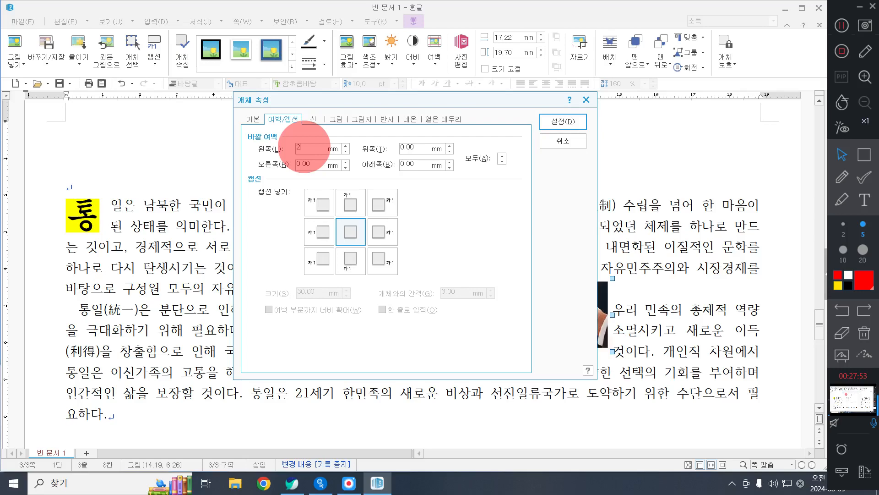
pyautogui.click(251, 118)
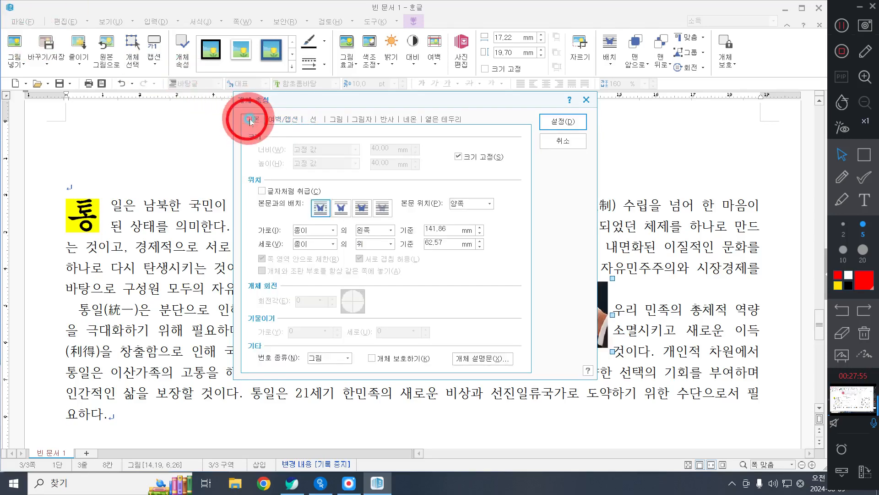
pyautogui.click(281, 115)
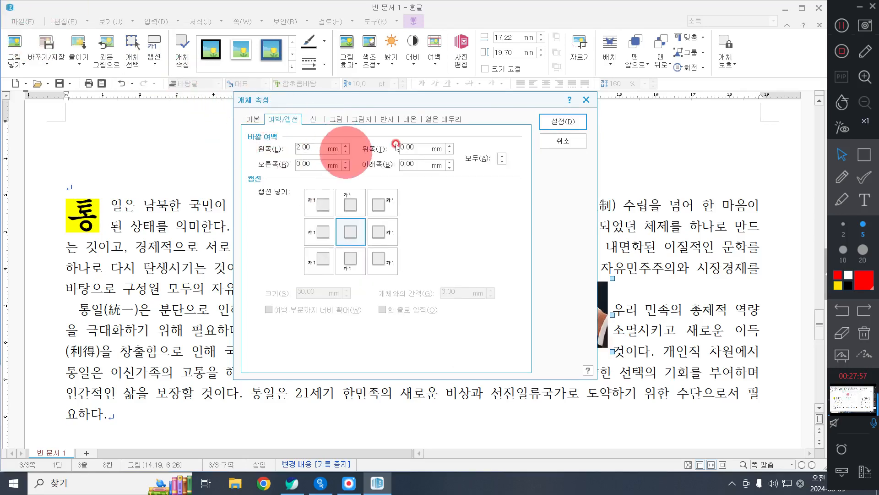
pyautogui.click(570, 121)
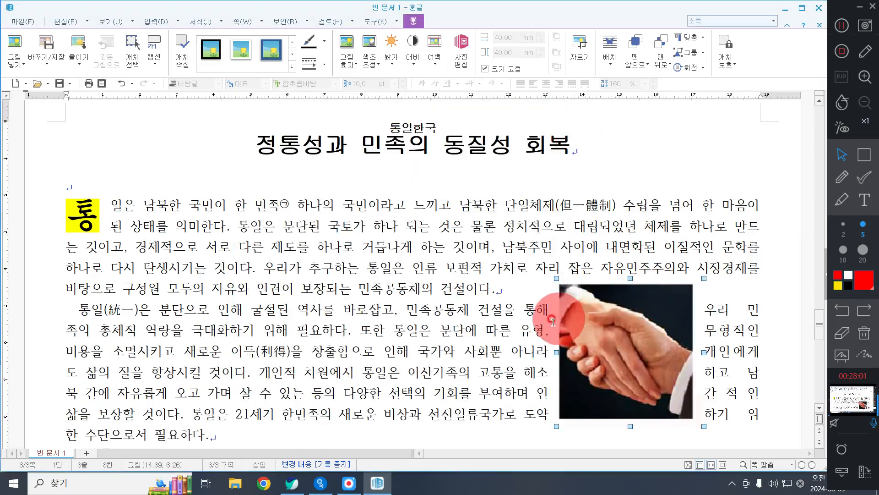
# Step: Position the handshake picture against the right text margin, starting beside the first line of the first body paragraph
pyautogui.moveTo(629, 349); pyautogui.dragTo(686, 270)
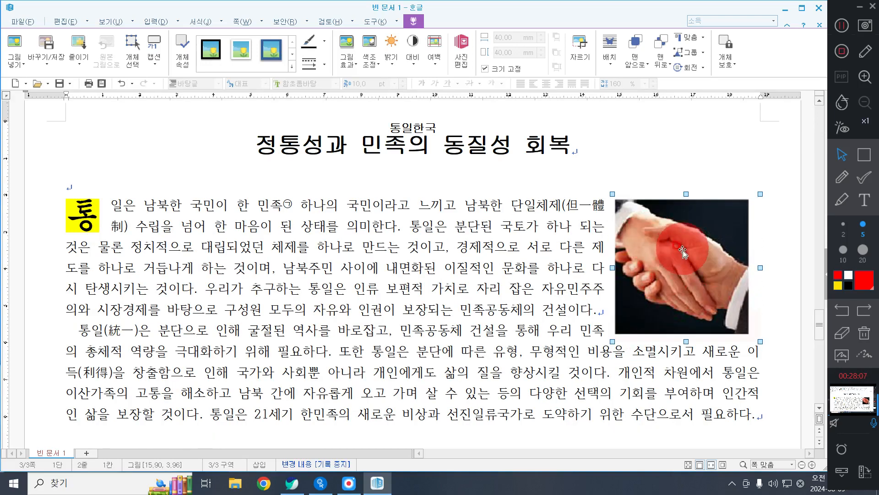
pyautogui.moveTo(682, 252); pyautogui.dragTo(670, 260)
pyautogui.moveTo(676, 257); pyautogui.dragTo(693, 256)
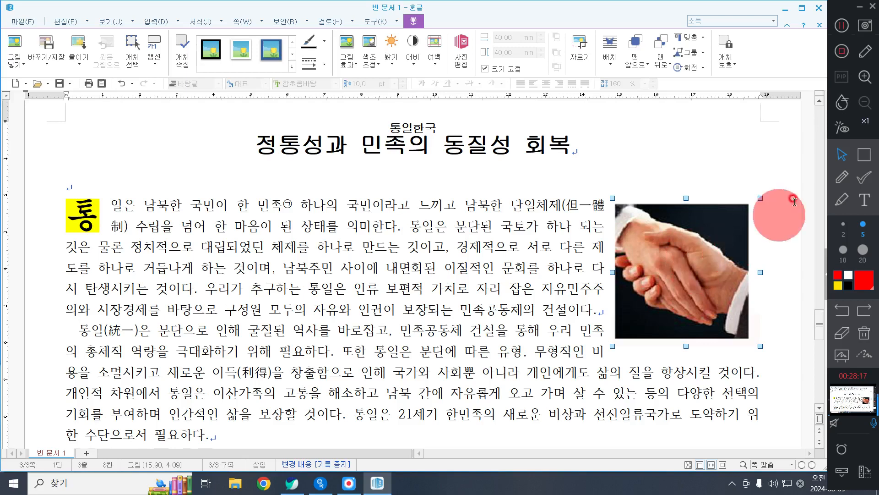
pyautogui.click(865, 154)
pyautogui.moveTo(577, 188)
pyautogui.mouseDown()
pyautogui.moveTo(590, 210)
pyautogui.moveTo(625, 370)
pyautogui.mouseUp()
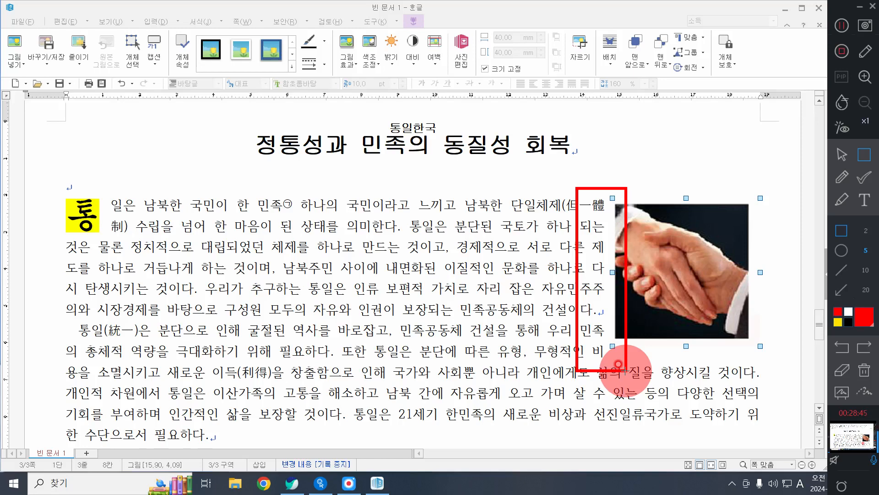
pyautogui.click(865, 371)
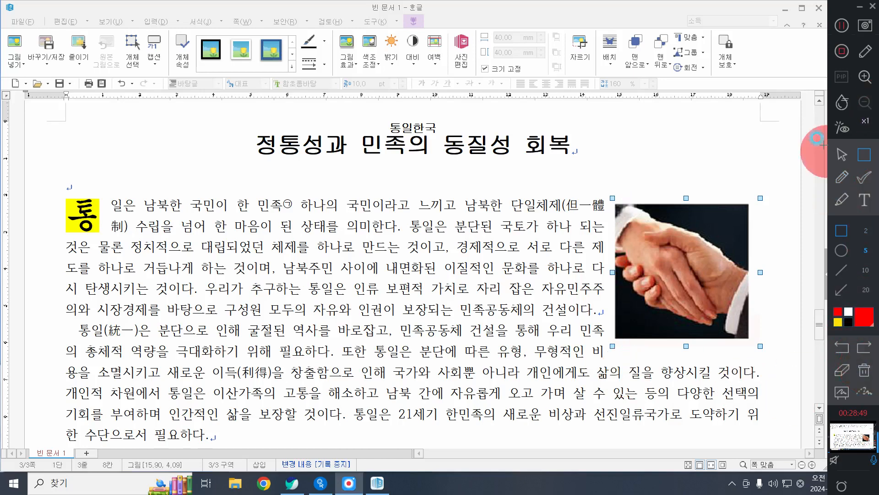
pyautogui.click(840, 153)
pyautogui.click(647, 285)
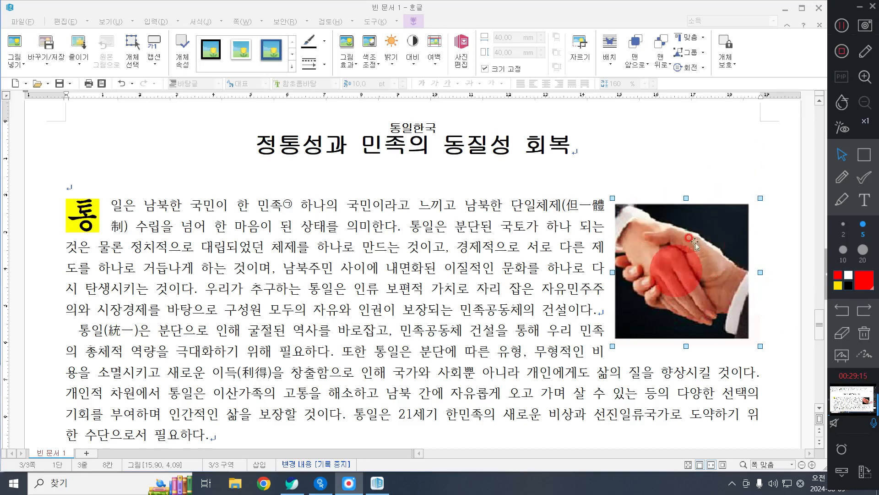
pyautogui.doubleClick(708, 277)
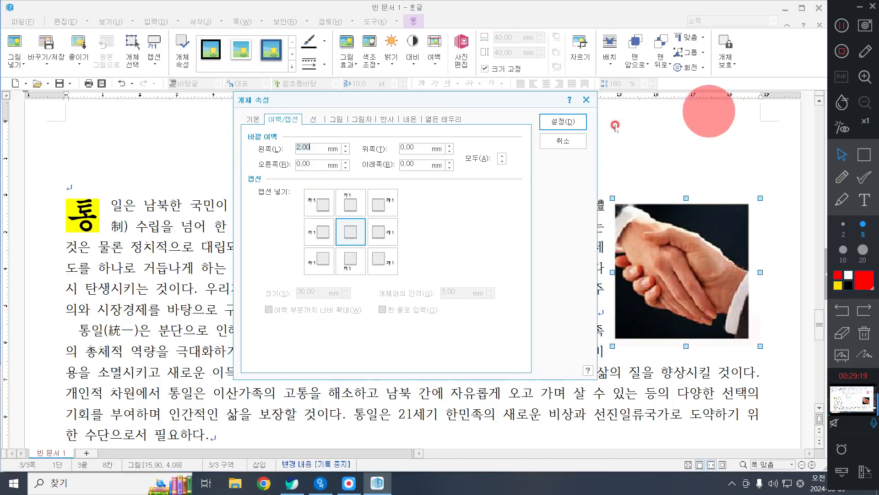
pyautogui.click(252, 119)
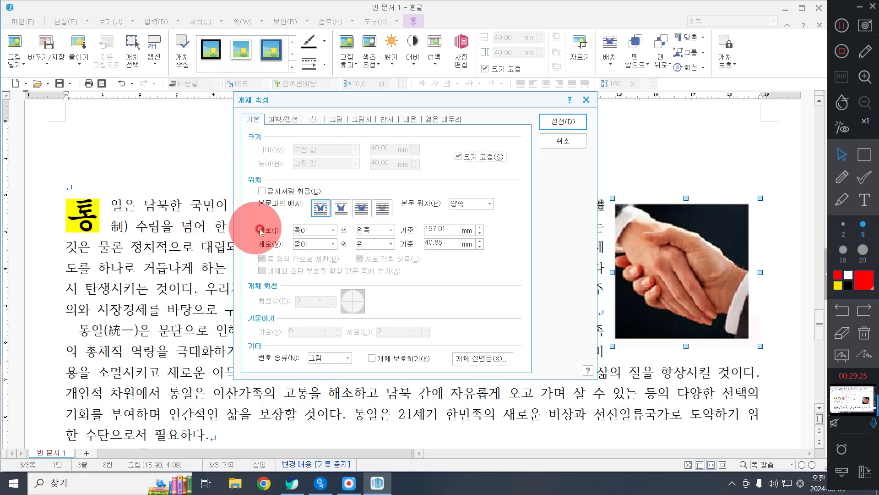
pyautogui.click(268, 247)
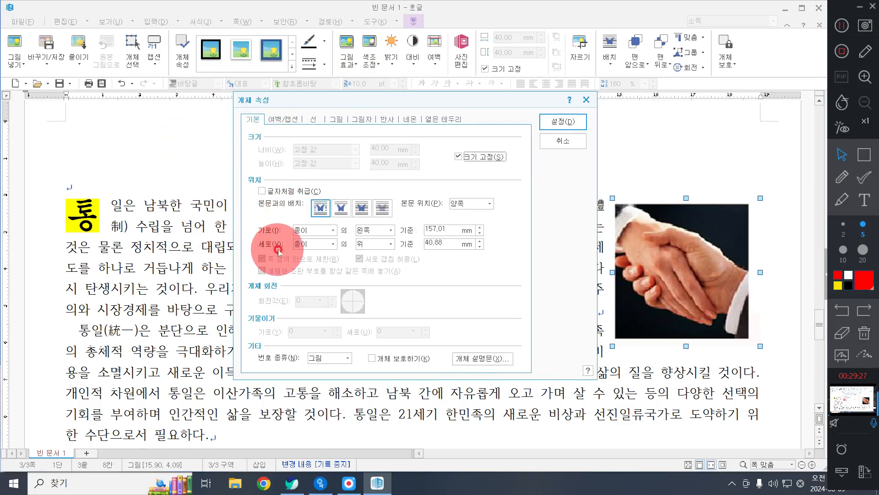
pyautogui.click(318, 230)
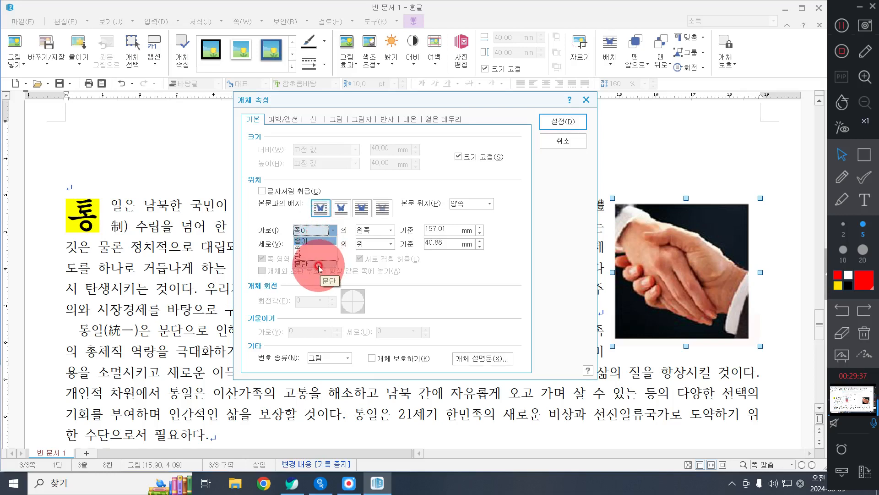
pyautogui.click(320, 265)
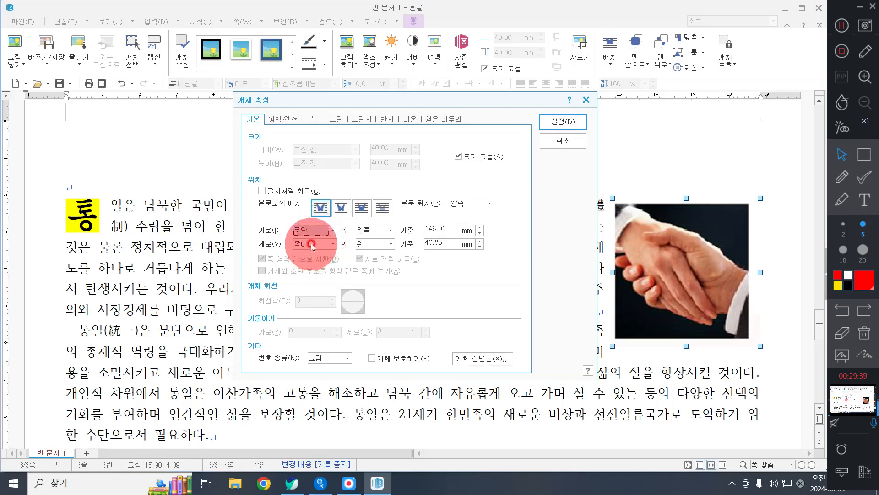
pyautogui.click(311, 246)
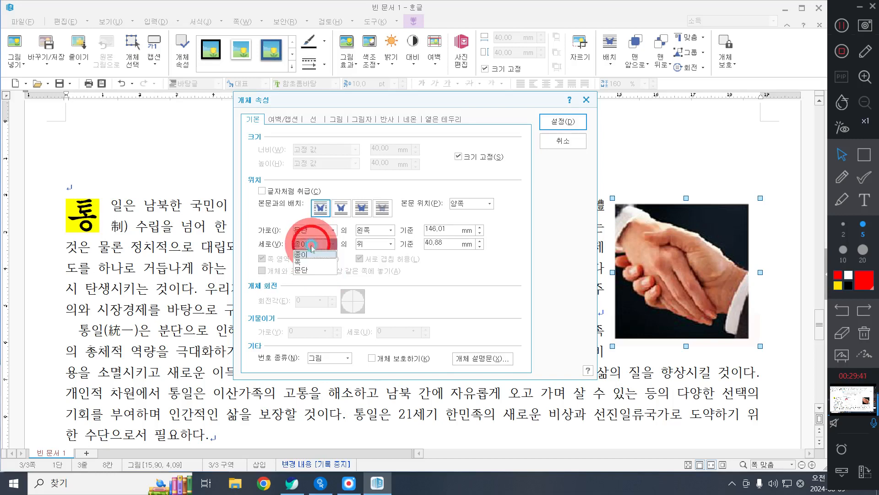
pyautogui.click(314, 268)
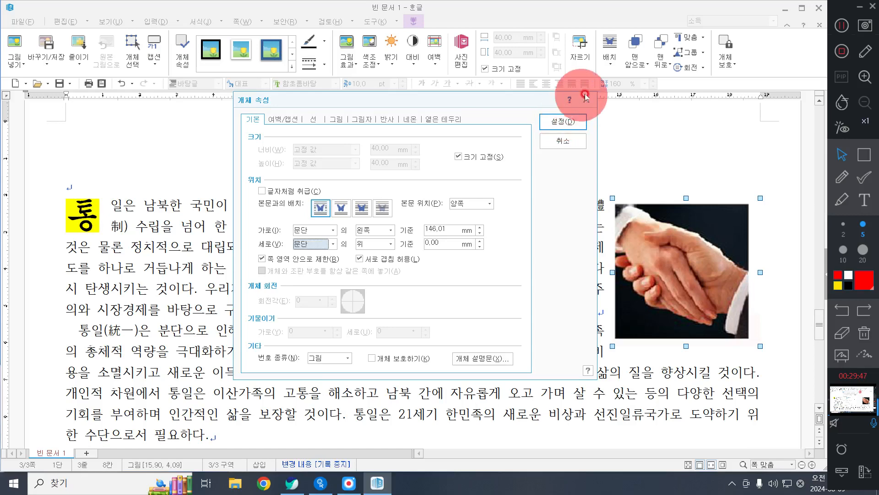
pyautogui.click(555, 137)
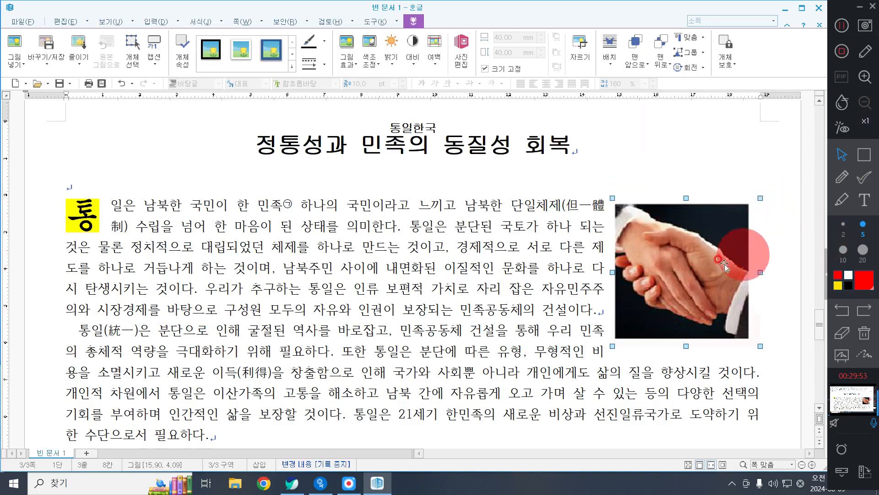
# Step: Move the handshake picture rightward past the right text margin, level with the first body paragraph
pyautogui.moveTo(674, 259); pyautogui.dragTo(720, 262)
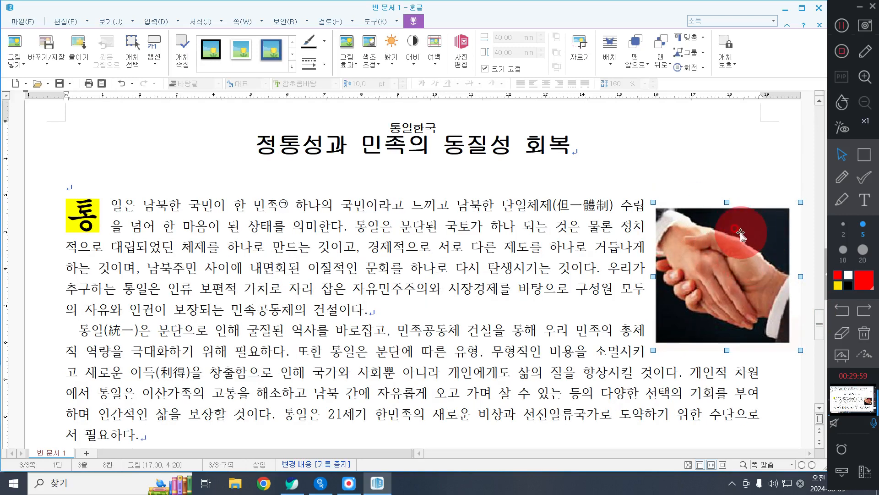
pyautogui.click(847, 180)
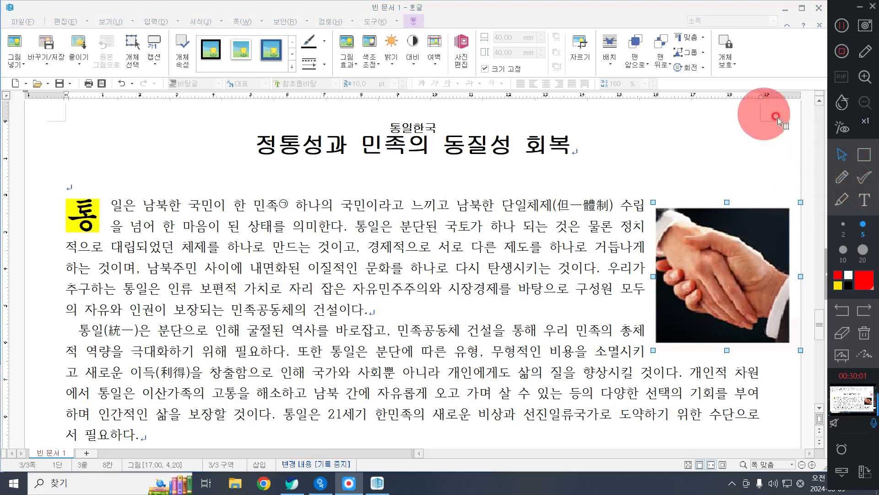
pyautogui.click(842, 177)
pyautogui.moveTo(757, 115)
pyautogui.mouseDown()
pyautogui.moveTo(763, 195)
pyautogui.moveTo(796, 197)
pyautogui.moveTo(783, 201)
pyautogui.mouseUp()
pyautogui.click(842, 154)
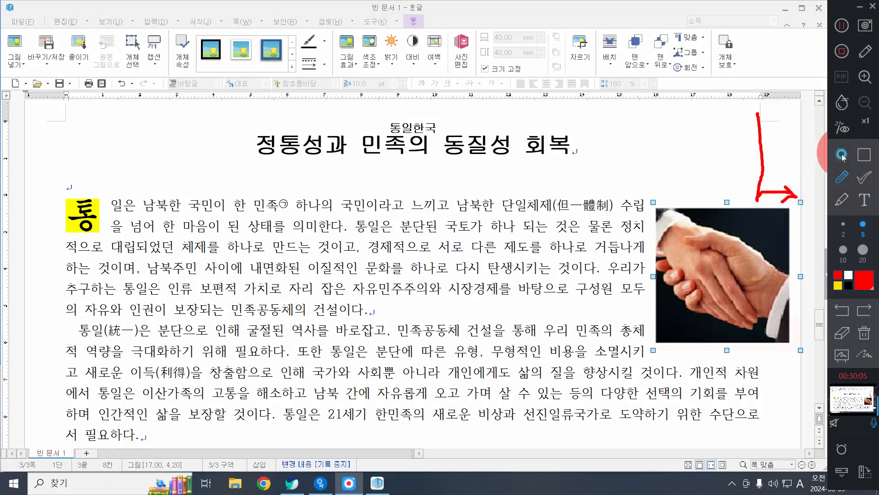
# Step: Set the handshake picture's horizontal (가로) and vertical (세로) position references to 문단 and apply the object properties
pyautogui.click(766, 235)
pyautogui.doubleClick(765, 235)
pyautogui.click(323, 230)
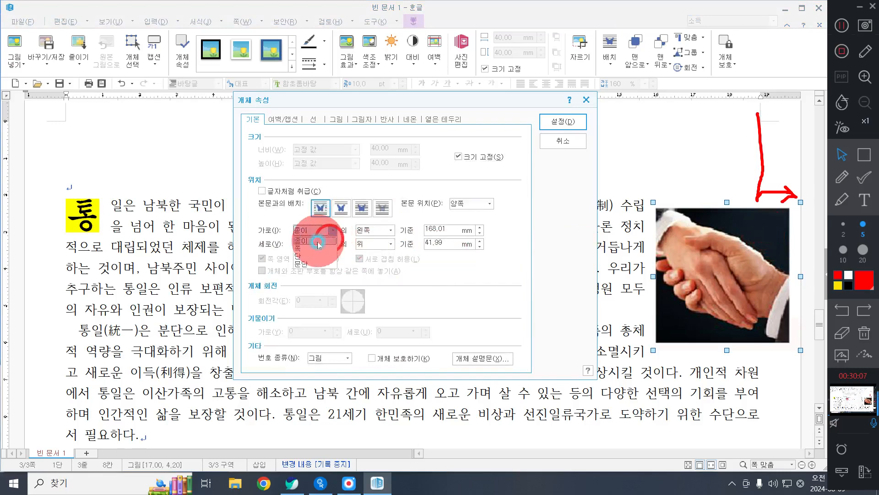
pyautogui.click(316, 263)
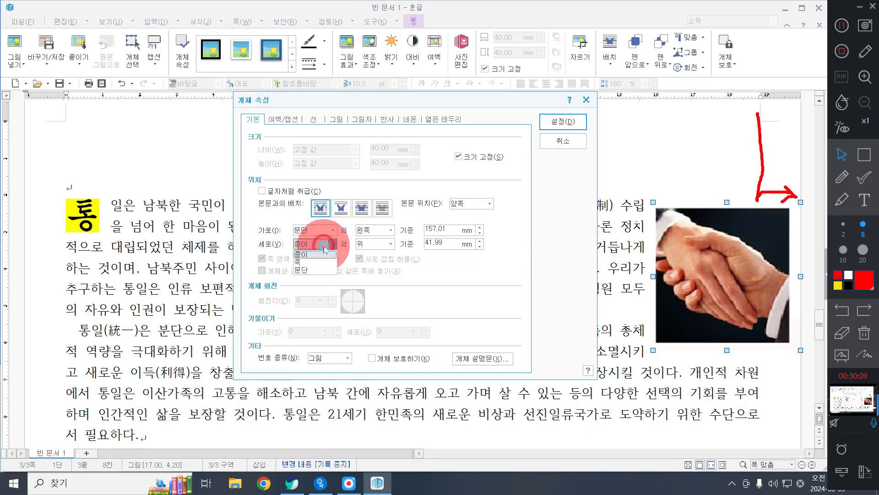
pyautogui.click(315, 270)
pyautogui.click(547, 132)
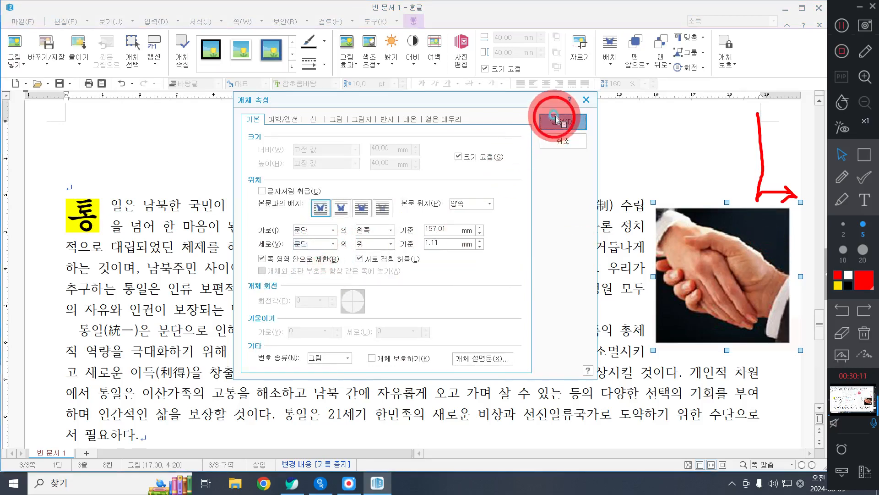
# Step: Place the handshake picture against the right text margin, level with the first line of the first body paragraph
pyautogui.moveTo(782, 270); pyautogui.dragTo(731, 274)
pyautogui.moveTo(678, 268); pyautogui.dragTo(740, 276)
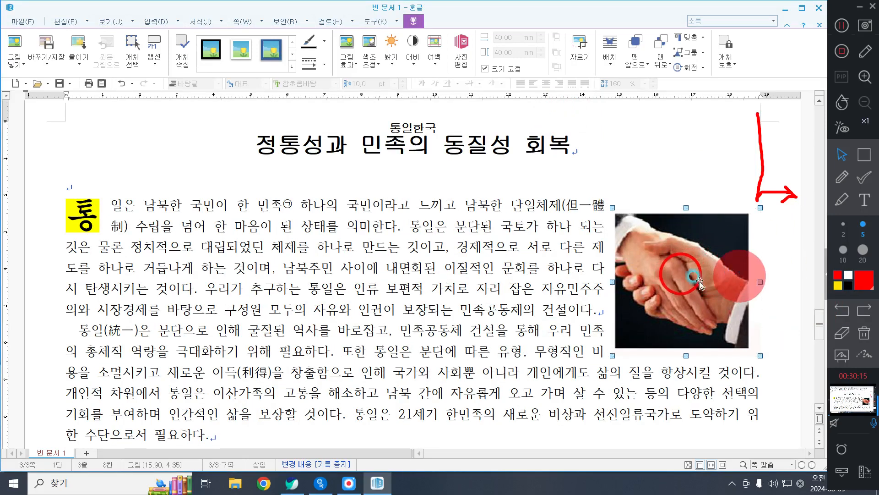
pyautogui.moveTo(638, 276); pyautogui.dragTo(750, 283)
pyautogui.moveTo(668, 277); pyautogui.dragTo(692, 250)
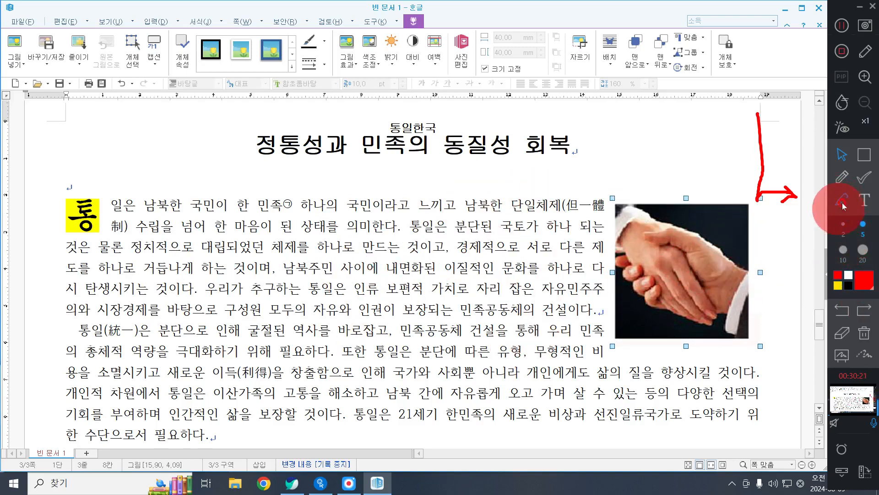
pyautogui.click(842, 176)
pyautogui.moveTo(743, 197); pyautogui.dragTo(787, 191)
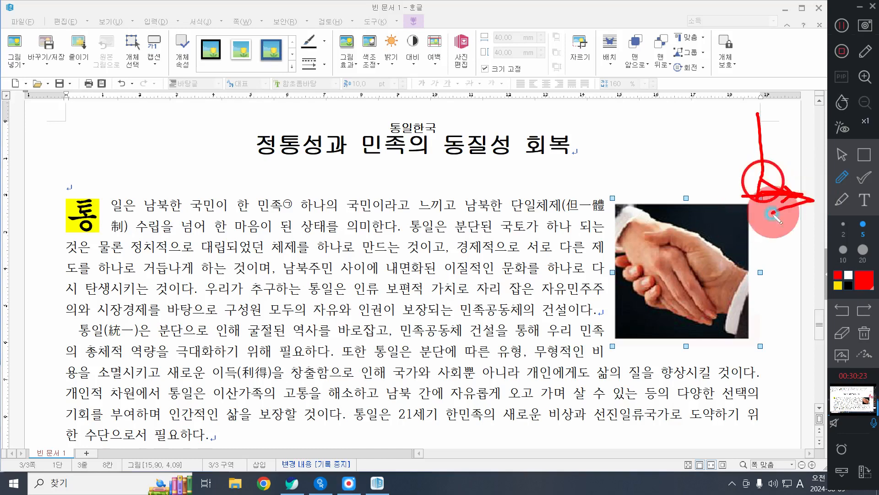
pyautogui.click(842, 157)
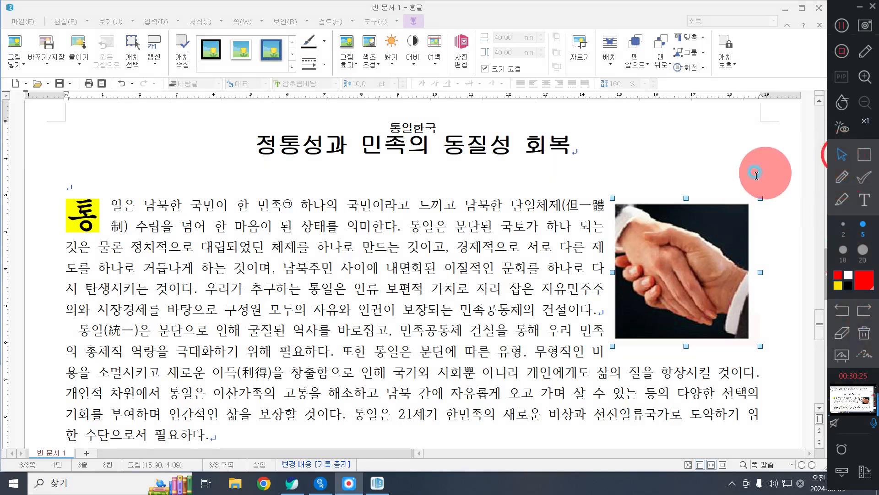
# Step: Shift the handshake picture slightly down and return it to the level of the first body line
pyautogui.click(680, 243)
pyautogui.moveTo(680, 243); pyautogui.dragTo(689, 251)
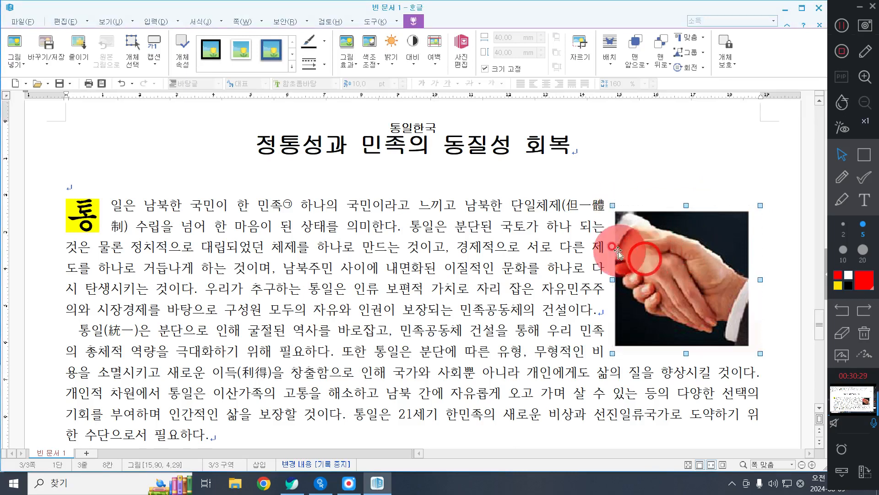
pyautogui.moveTo(662, 292); pyautogui.dragTo(665, 286)
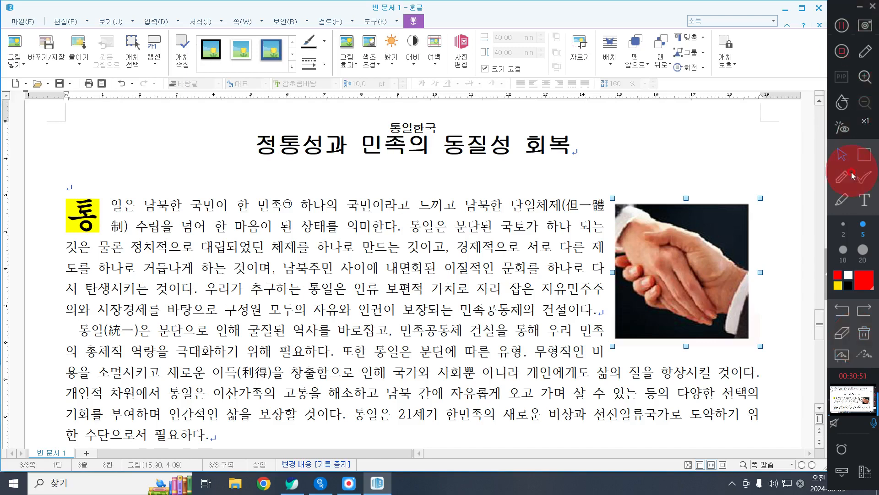
pyautogui.click(838, 176)
pyautogui.moveTo(734, 168)
pyautogui.mouseDown()
pyautogui.moveTo(783, 166)
pyautogui.moveTo(774, 175)
pyautogui.mouseUp()
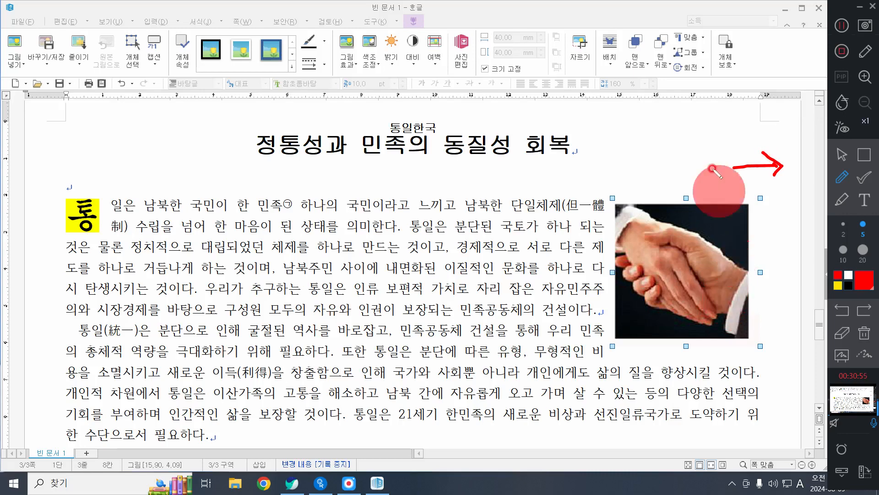
pyautogui.moveTo(753, 113)
pyautogui.mouseDown()
pyautogui.moveTo(754, 183)
pyautogui.moveTo(779, 194)
pyautogui.moveTo(751, 167)
pyautogui.moveTo(766, 196)
pyautogui.moveTo(755, 248)
pyautogui.mouseUp()
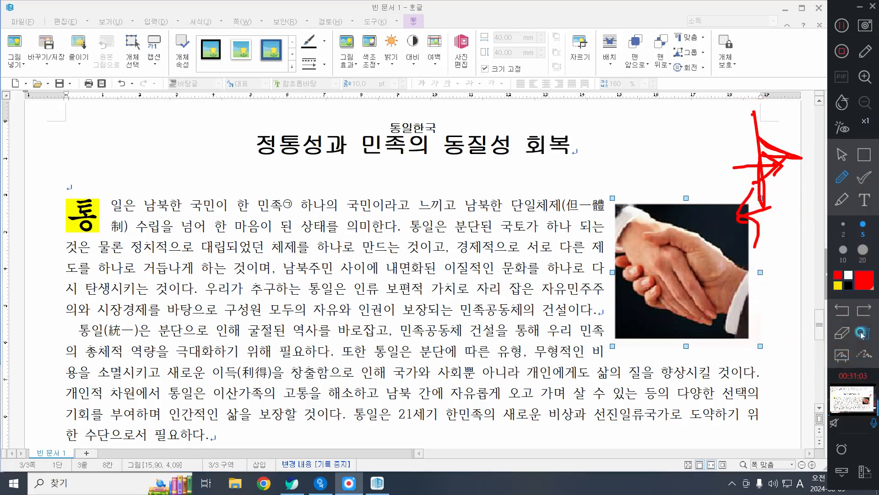
pyautogui.click(857, 348)
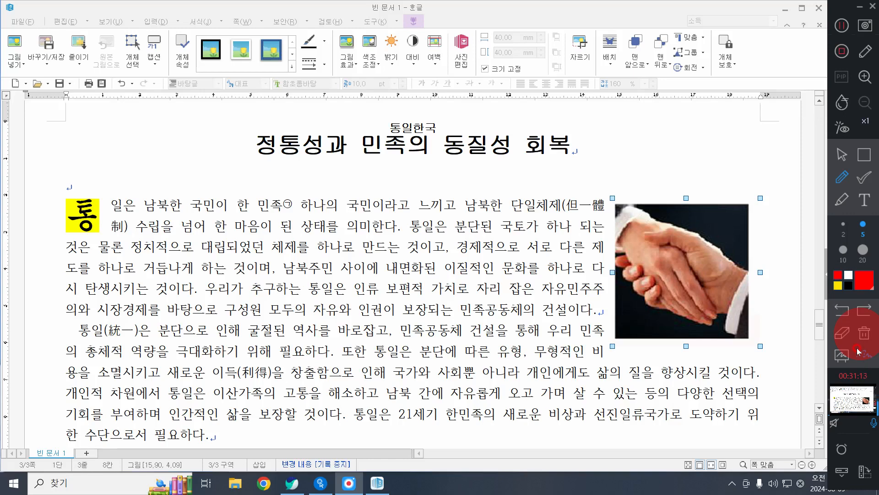
pyautogui.click(842, 154)
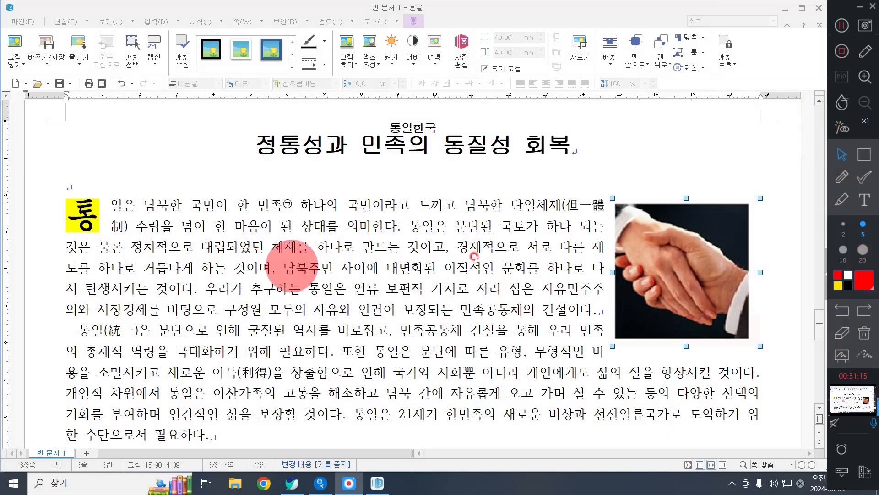
# Step: Delete the handshake picture from beside the body paragraphs
pyautogui.click(511, 257)
pyautogui.scroll(-5, 510, 258)
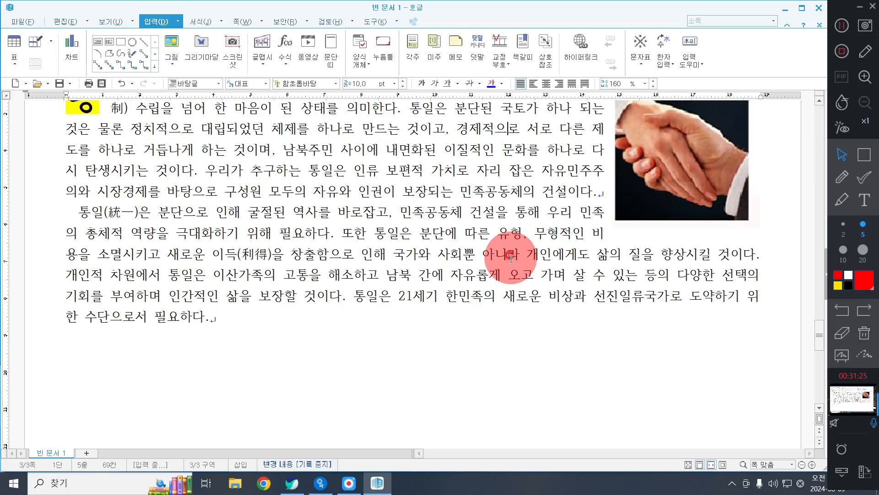
pyautogui.scroll(3, 511, 258)
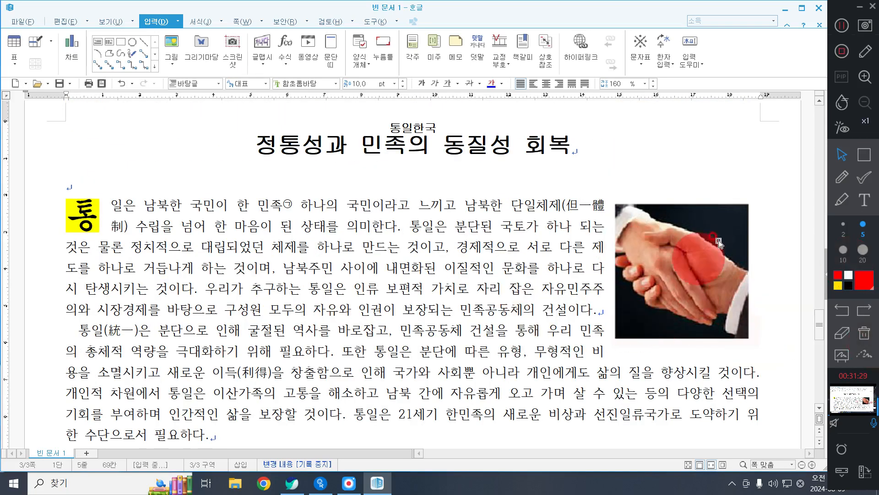
pyautogui.click(717, 267)
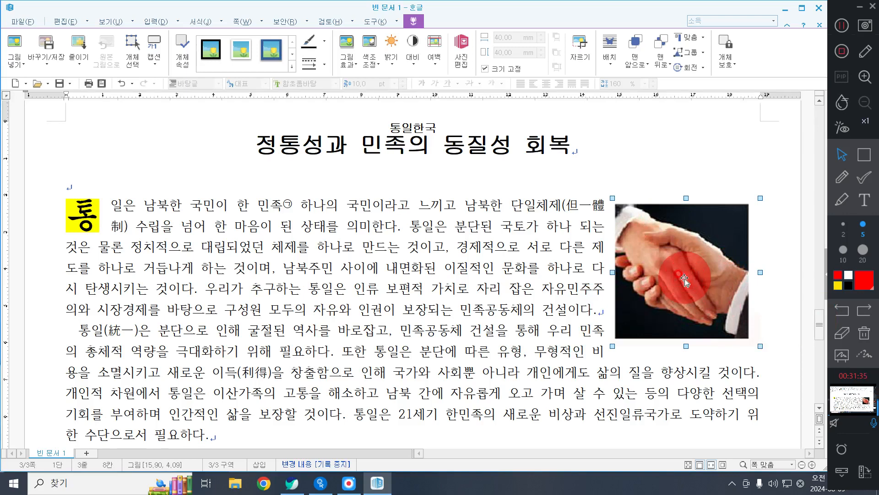
pyautogui.press('Delete')
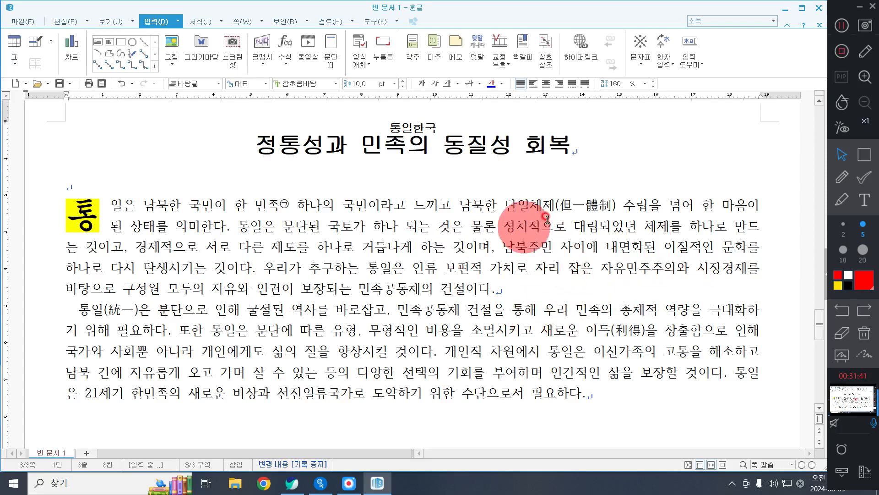
# Step: Remove the parenthesised hanja (但一體制) after 단일체제 in the first body paragraph
pyautogui.click(622, 205)
pyautogui.press('BackSpace')
pyautogui.press('BackSpace')
pyautogui.press('BackSpace')
pyautogui.press('BackSpace')
pyautogui.press('BackSpace')
pyautogui.press('BackSpace')
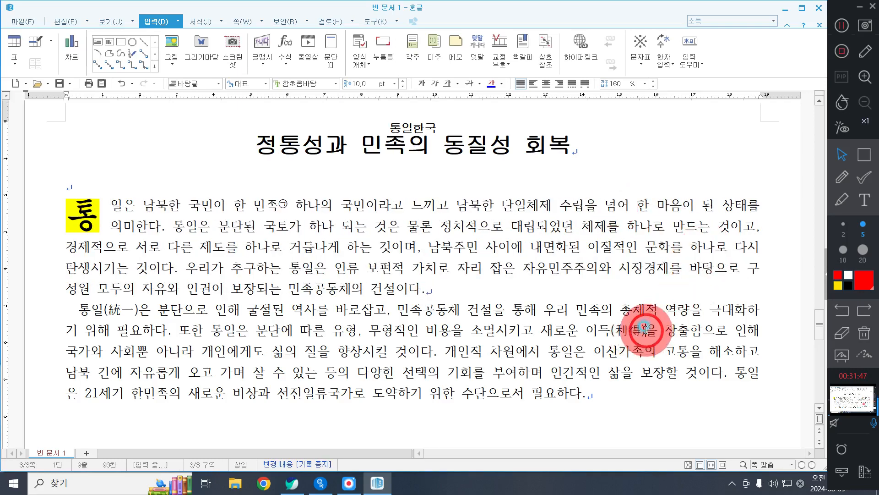
# Step: Remove the parenthesised hanja (利得) after 이득 and (統一) after 통일 in the second body paragraph
pyautogui.click(651, 329)
pyautogui.press('BackSpace')
pyautogui.press('BackSpace')
pyautogui.press('BackSpace')
pyautogui.press('BackSpace')
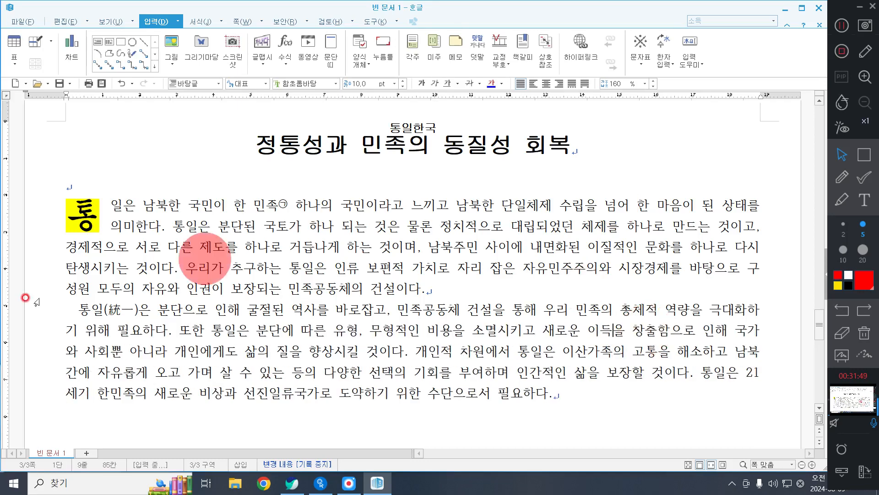
pyautogui.click(138, 315)
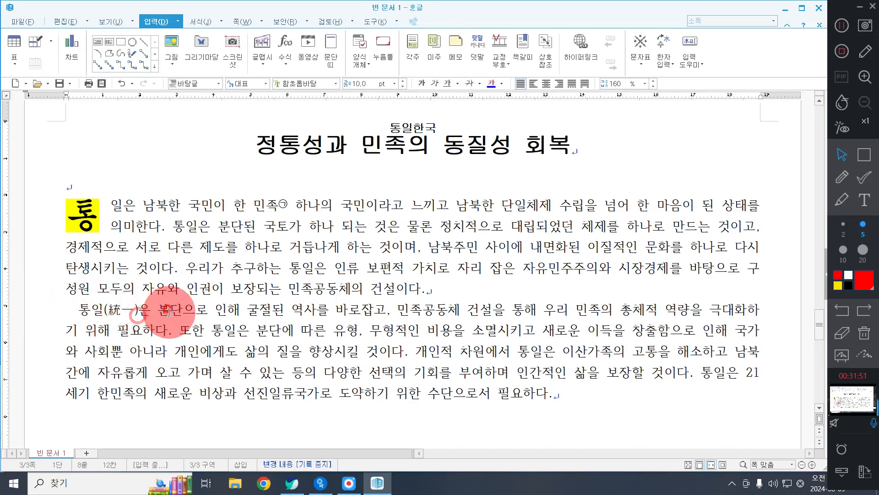
pyautogui.press('BackSpace')
pyautogui.press('BackSpace')
pyautogui.press('BackSpace')
pyautogui.press('BackSpace')
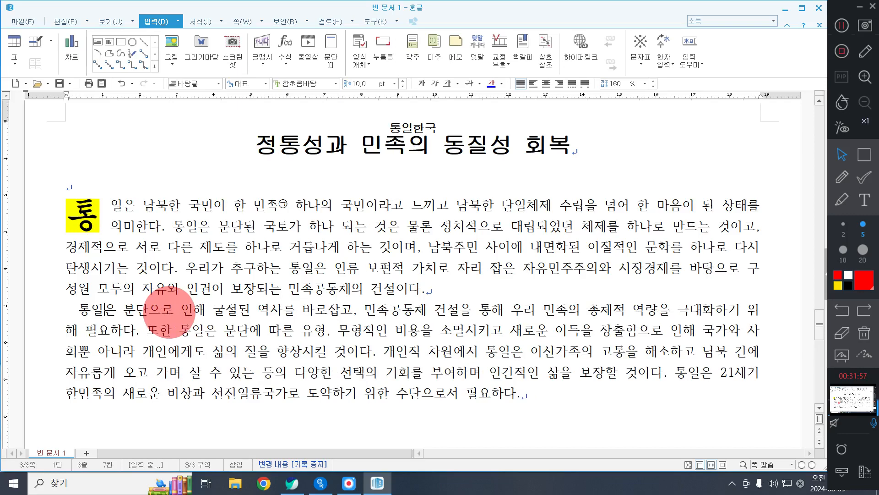
# Step: Delete the ㉠ footnote attached to 민족 in the first body paragraph, including its note text at the page foot
pyautogui.doubleClick(282, 205)
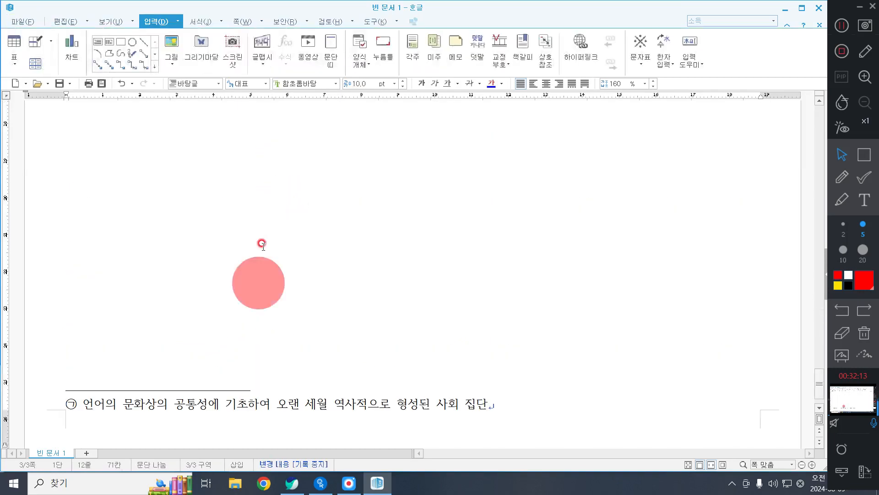
pyautogui.scroll(-1, 284, 270)
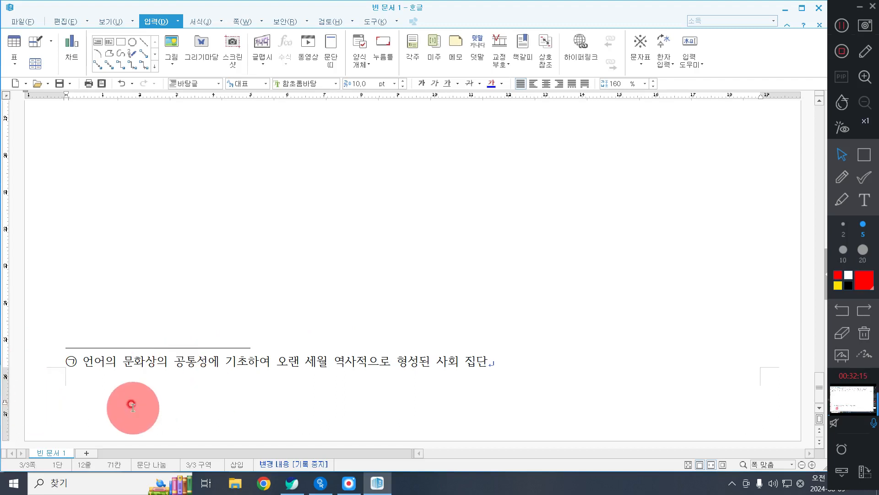
pyautogui.click(139, 364)
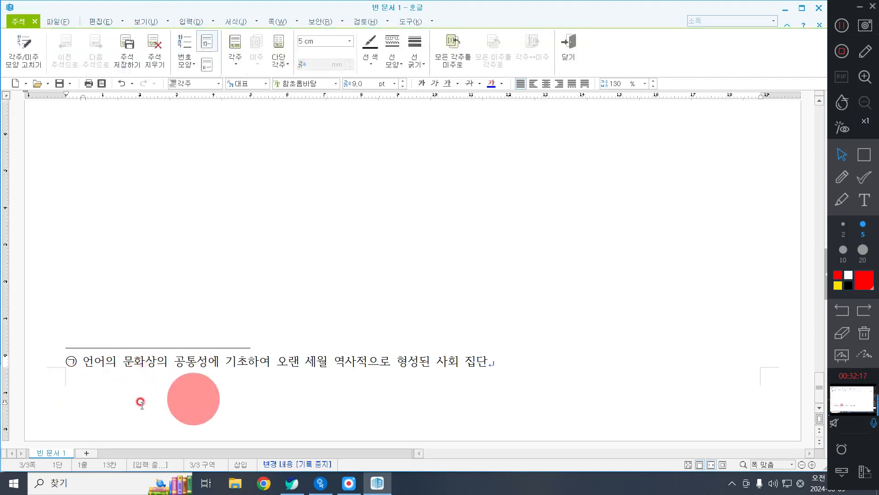
pyautogui.click(169, 361)
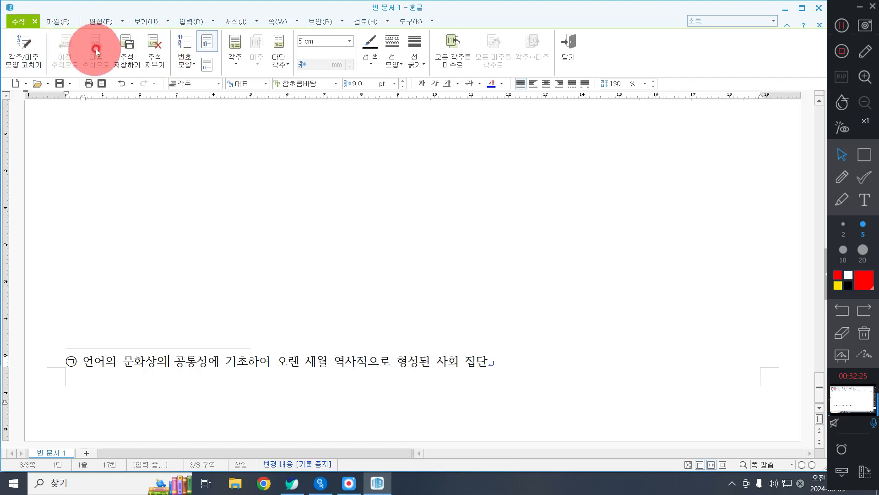
pyautogui.click(153, 65)
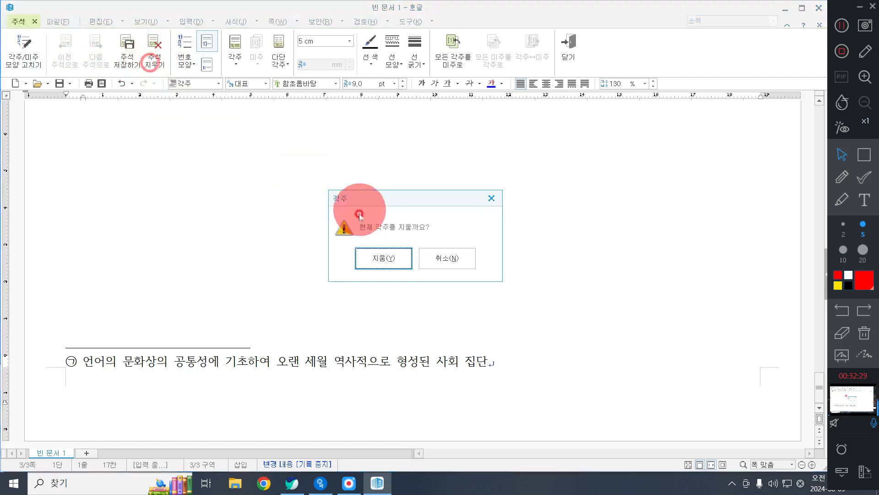
pyautogui.click(364, 257)
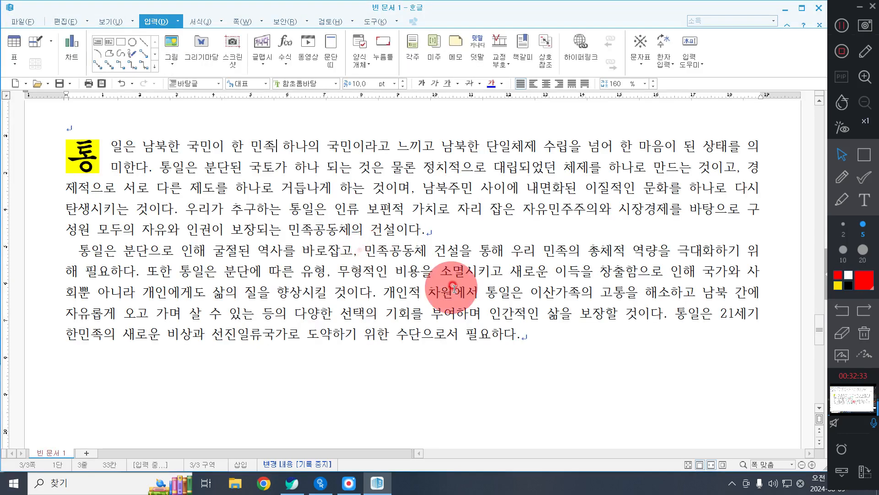
# Step: Remove the decorated first letter 통 from the first body paragraph by setting its first-letter shape to none
pyautogui.click(278, 204)
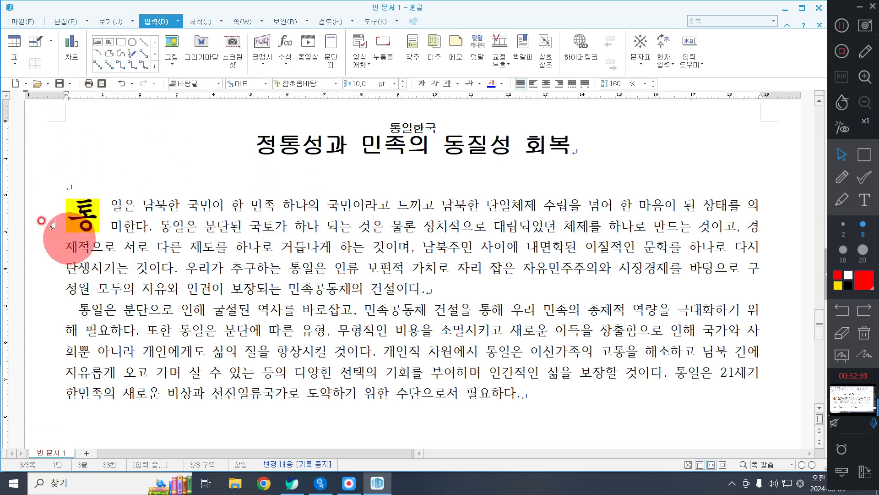
pyautogui.click(114, 201)
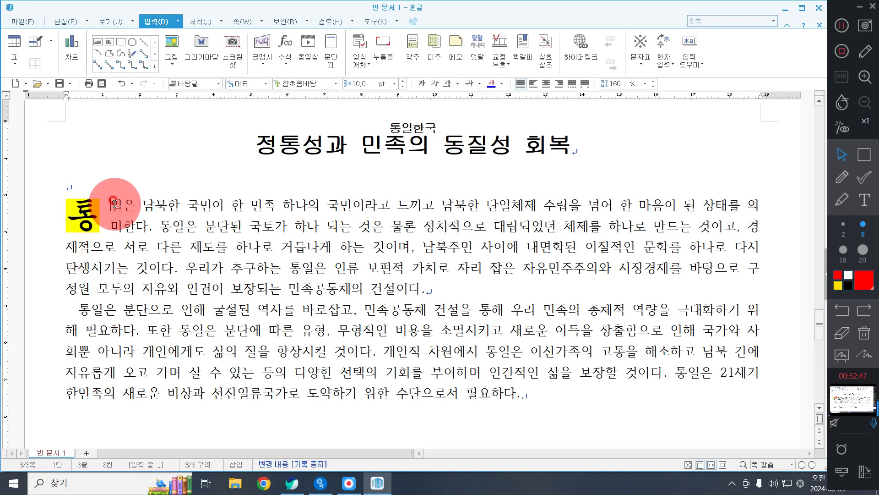
pyautogui.click(194, 25)
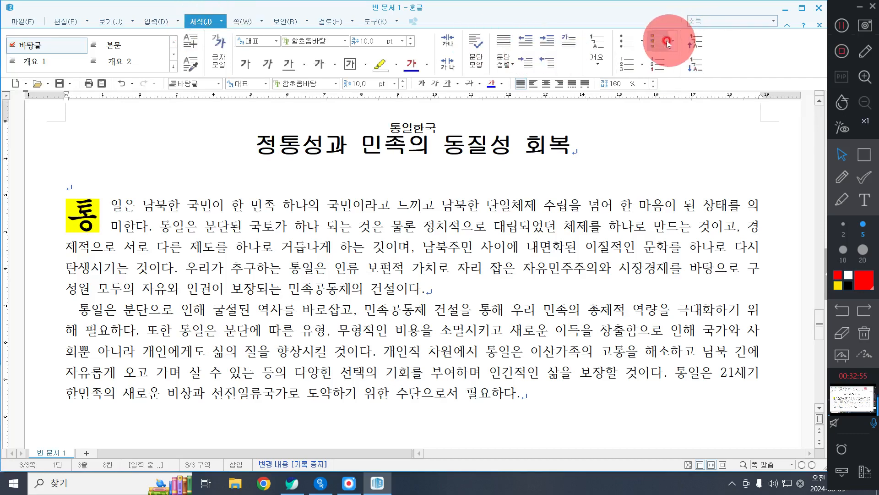
pyautogui.click(574, 37)
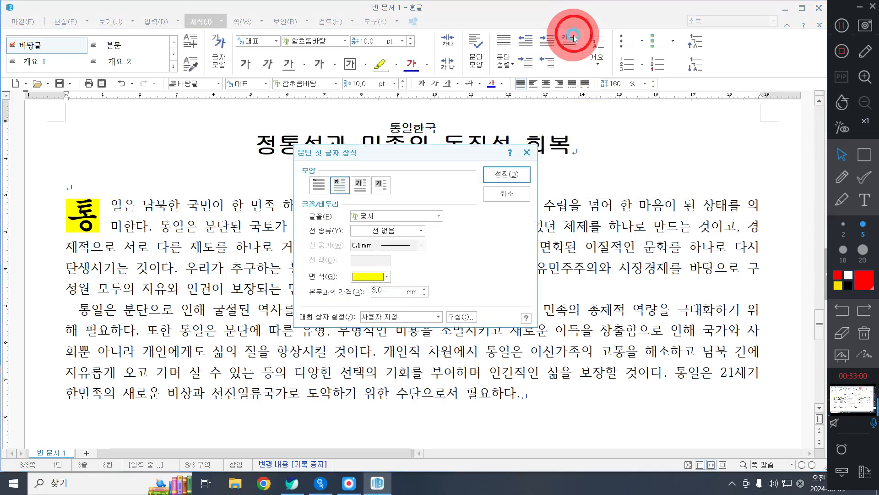
pyautogui.click(319, 184)
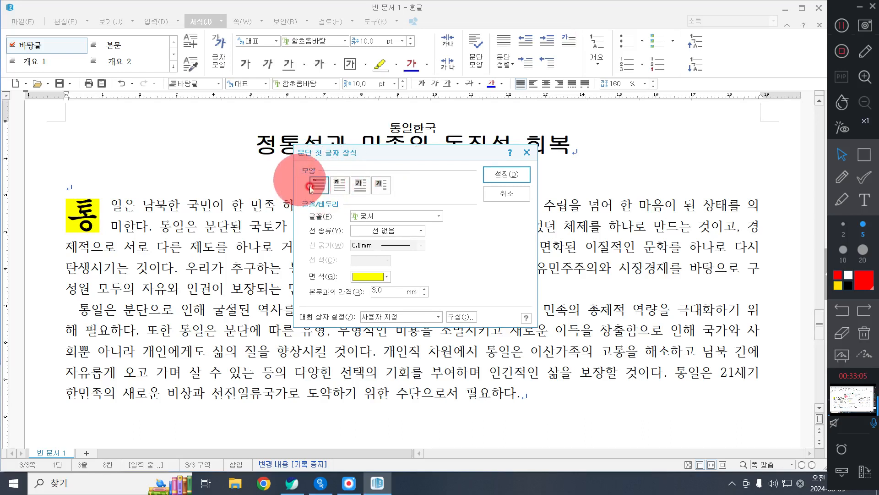
pyautogui.click(501, 174)
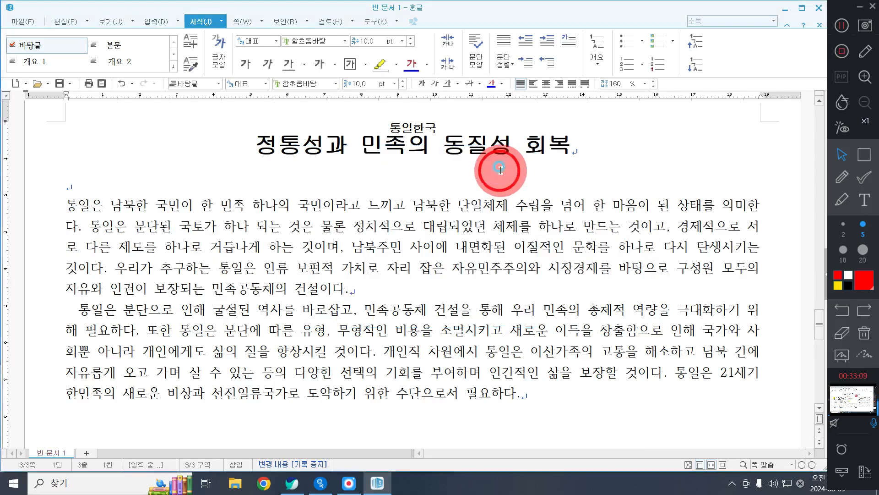
# Step: Delete the page header reading 통일 우리의 미래
pyautogui.scroll(1, 426, 238)
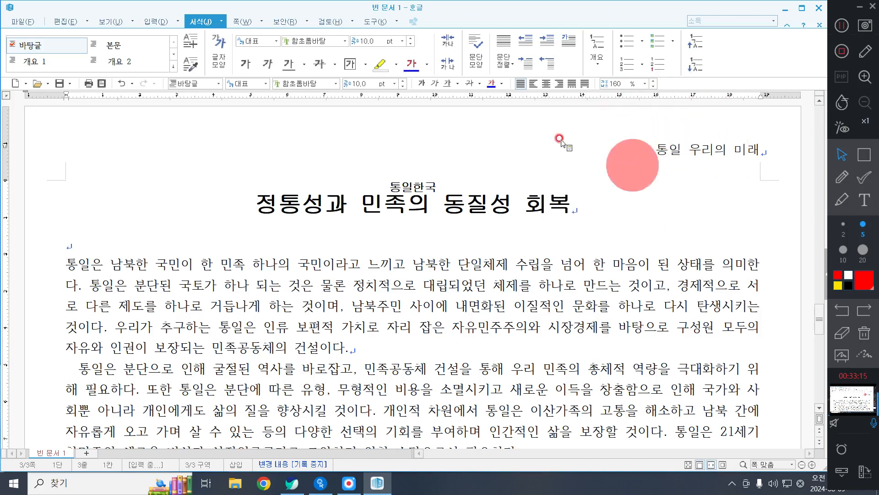
pyautogui.doubleClick(679, 147)
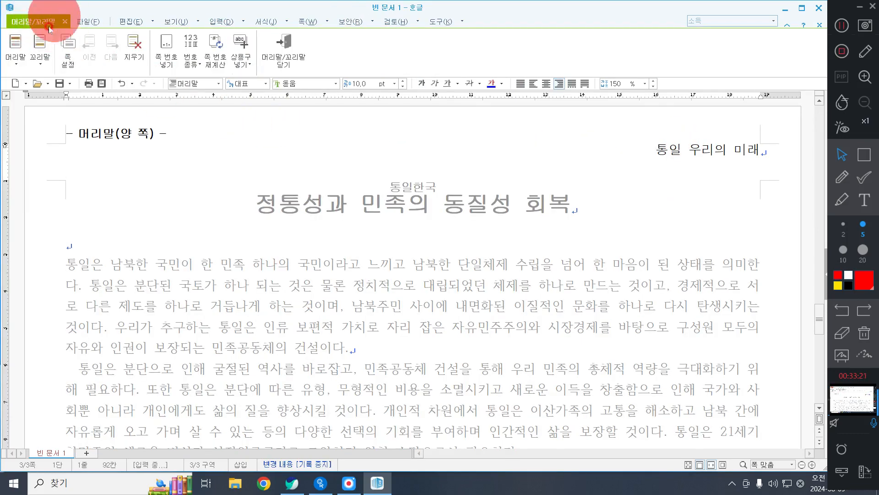
pyautogui.click(137, 47)
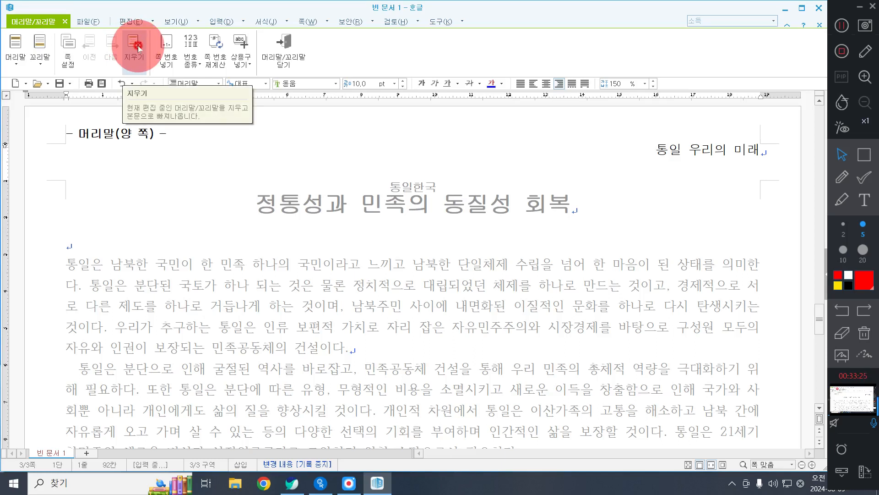
pyautogui.click(138, 49)
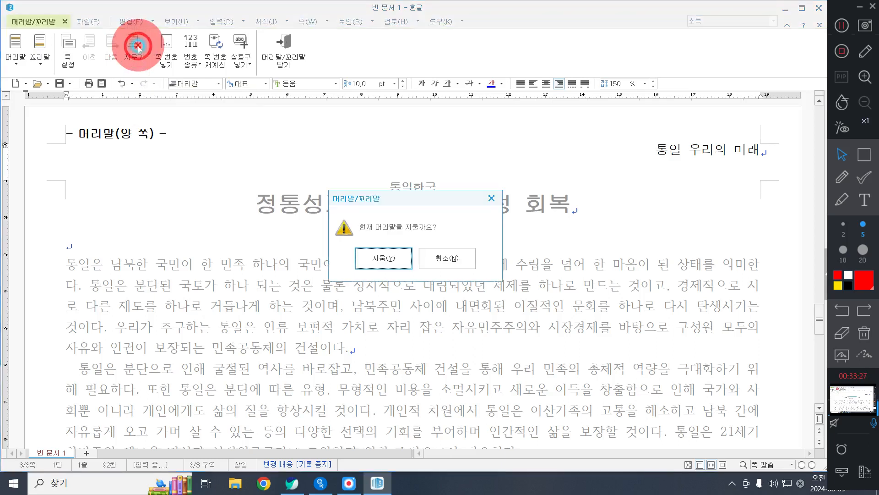
pyautogui.click(394, 259)
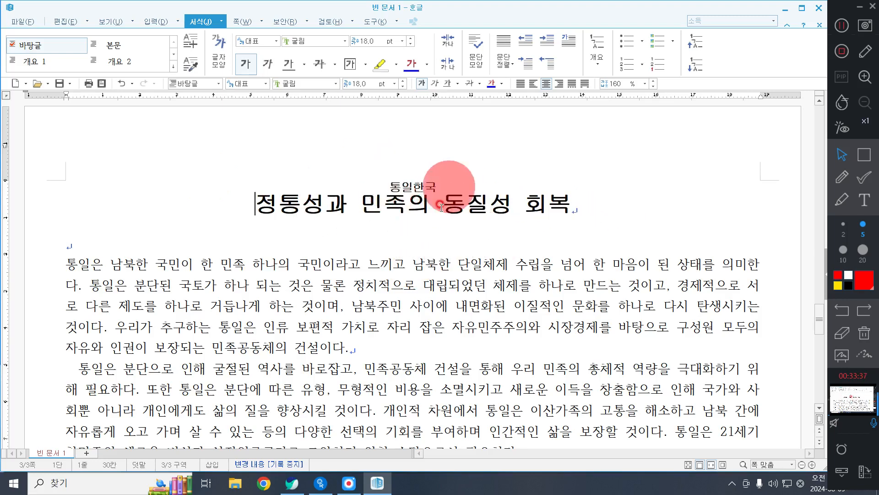
# Step: Remove the 덧말 text 통일한국 from above the title
pyautogui.doubleClick(412, 187)
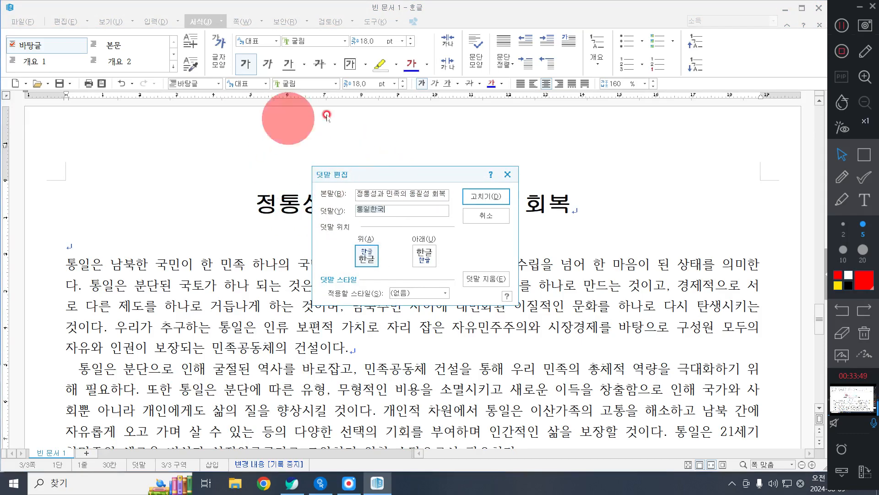
pyautogui.click(501, 281)
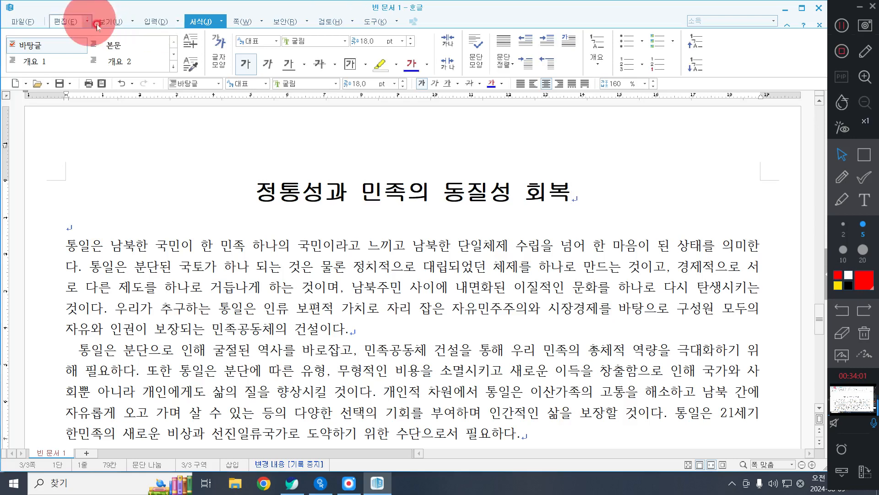
# Step: Show the 조판 부호 marks, delete the [책갈피] bookmark in front of the title, and hide the marks again
pyautogui.click(111, 22)
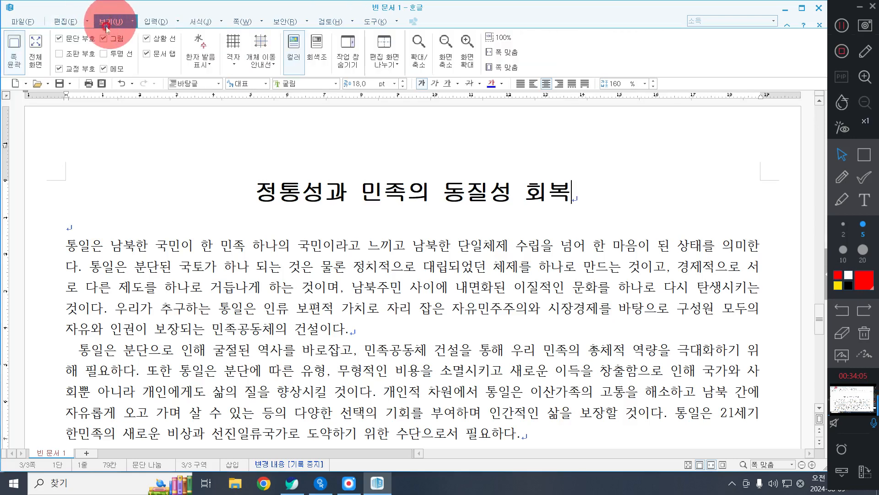
pyautogui.click(65, 53)
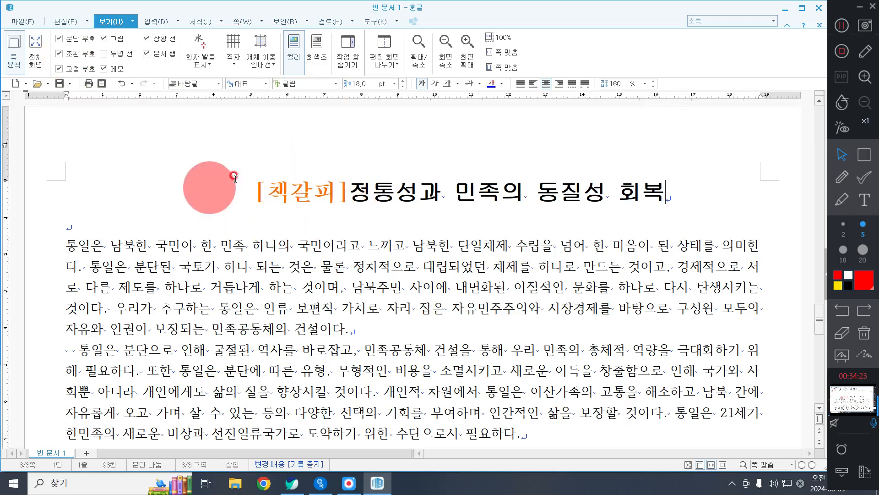
pyautogui.moveTo(347, 196); pyautogui.dragTo(249, 190)
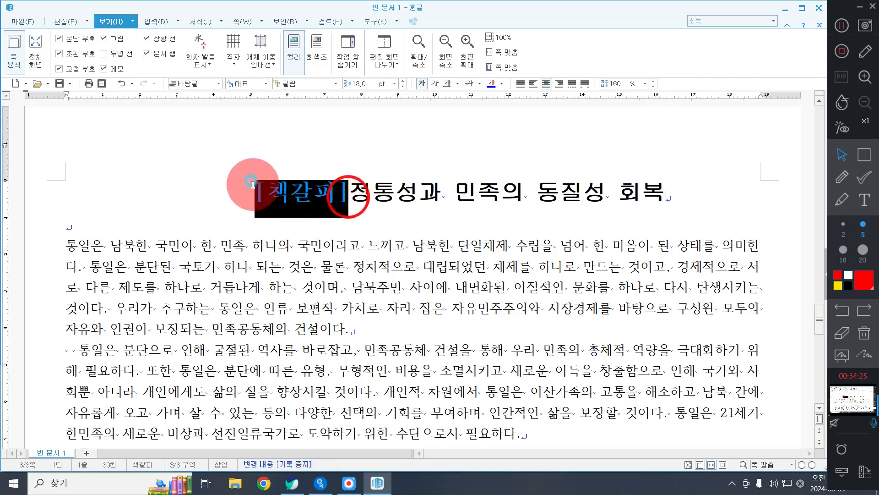
pyautogui.press('Delete')
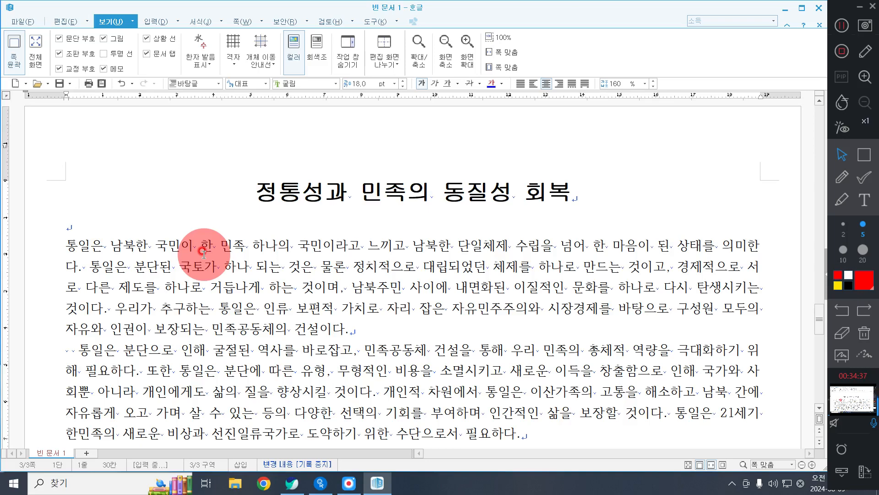
pyautogui.click(79, 55)
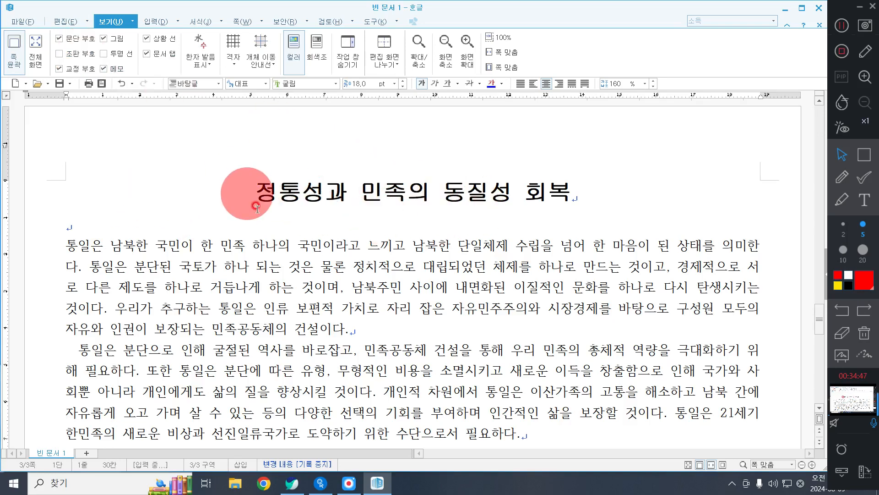
# Step: Reset the title 정통성과 민족의 동질성 회복 to plain 바탕글 formatting, 함초롬바탕 10 pt with justified alignment
pyautogui.hotkey('ctrl', 'z')
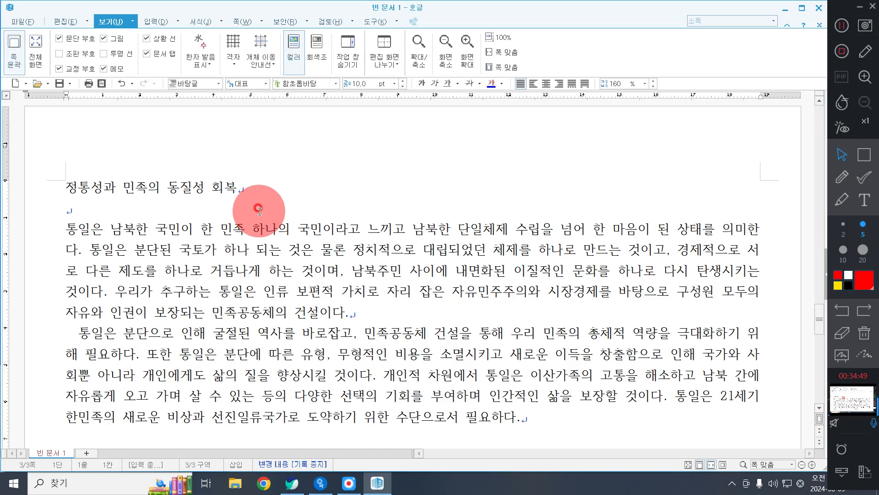